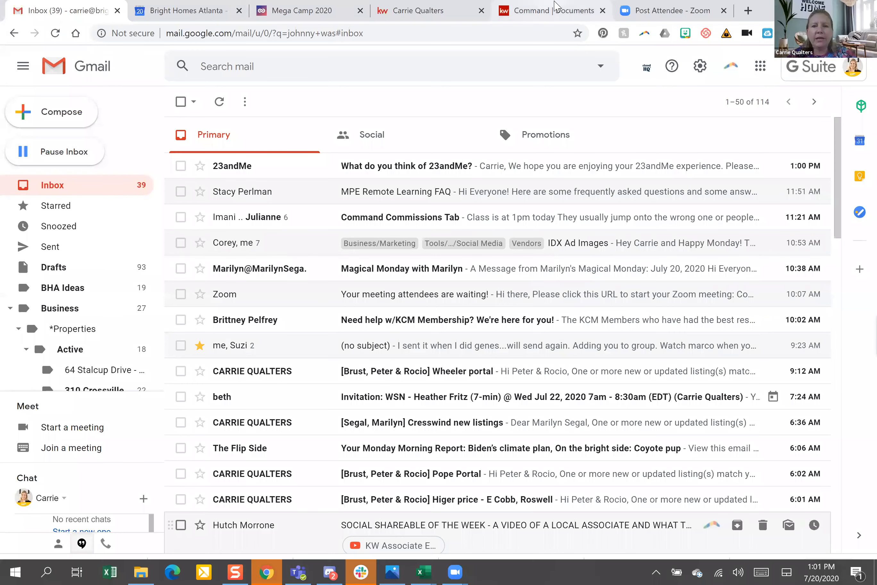
# Open the Opportunities dashboard from the Command tab to view the Listings and Buyers pipelines
pyautogui.click(552, 10)
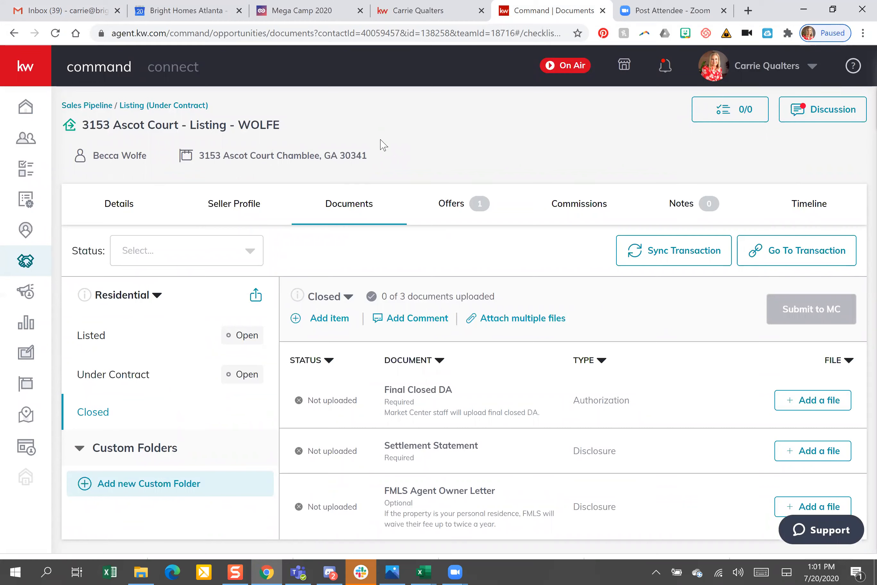
pyautogui.click(31, 264)
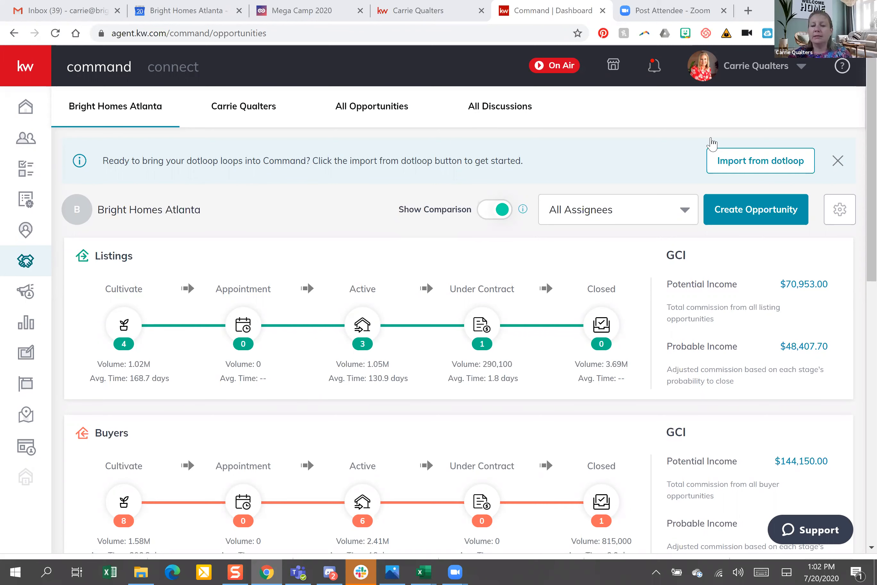
# Start a new Buyer opportunity and select the agent's client from the search
pyautogui.click(757, 212)
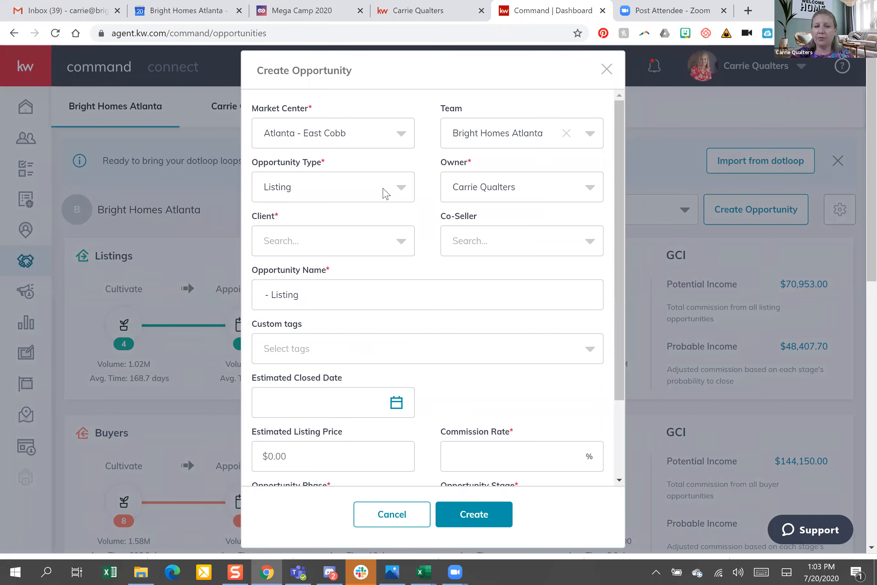
pyautogui.click(400, 191)
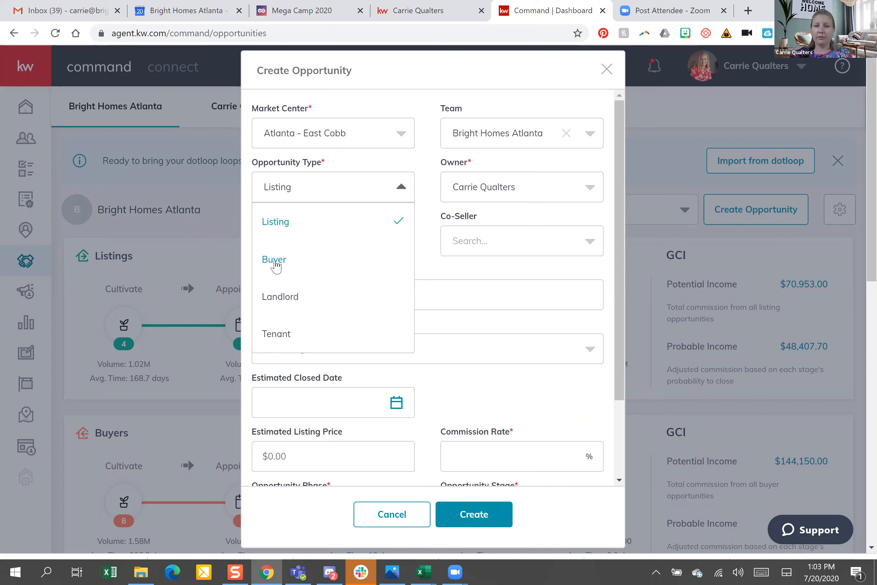
pyautogui.click(340, 248)
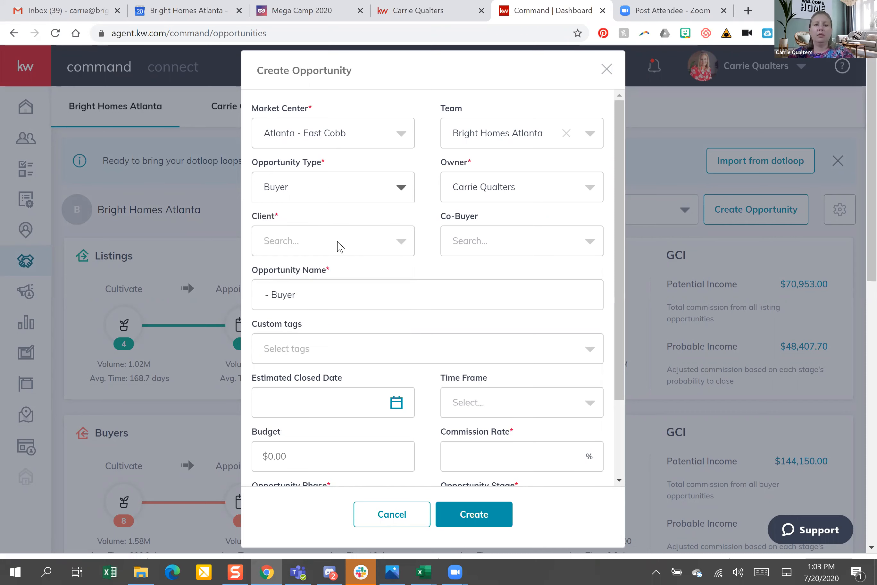
pyautogui.click(340, 247)
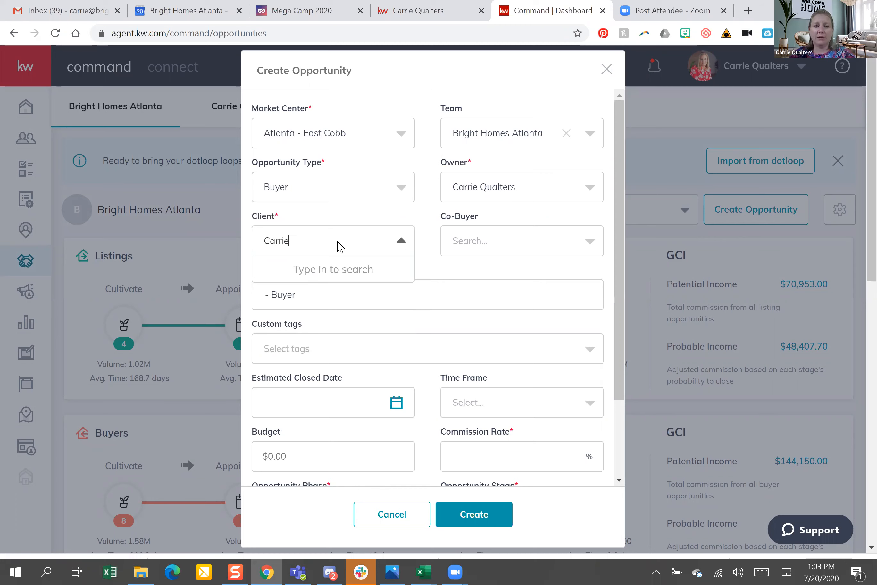
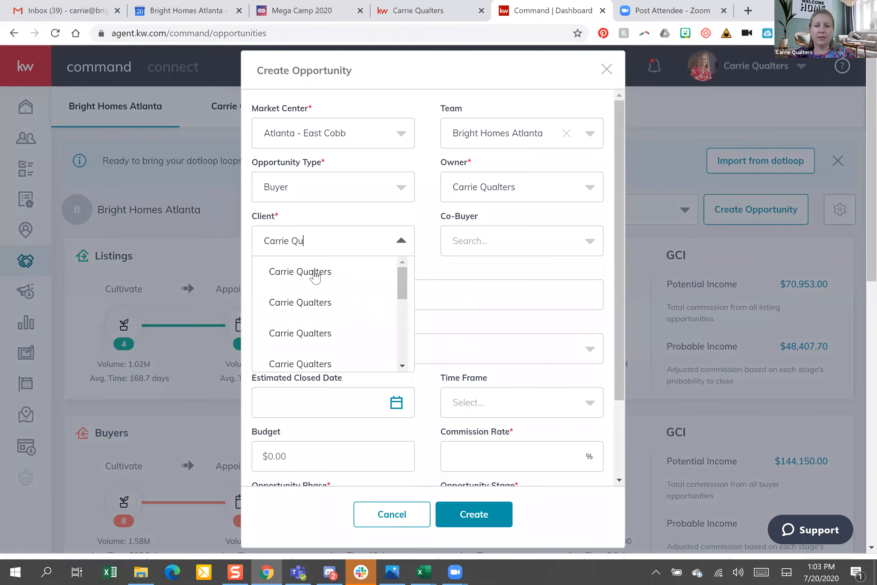
pyautogui.press('Return')
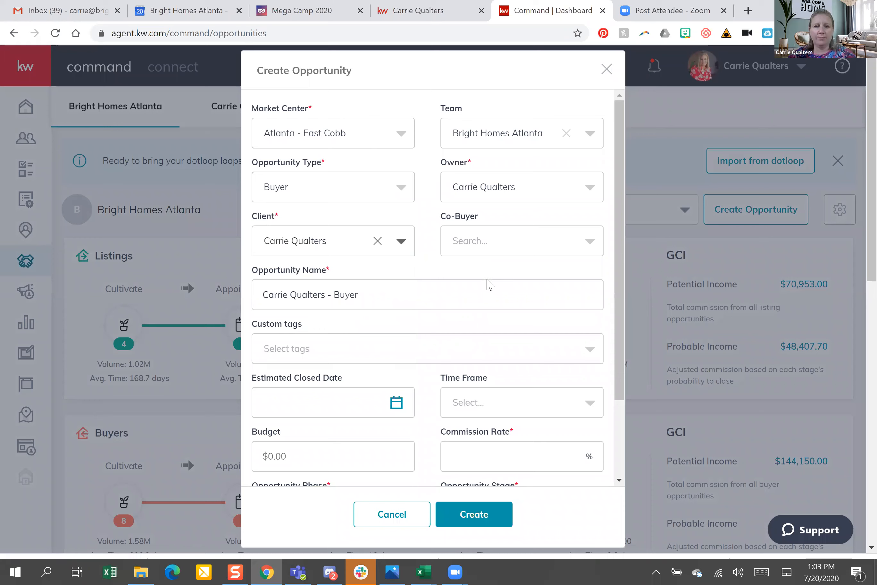
pyautogui.click(384, 294)
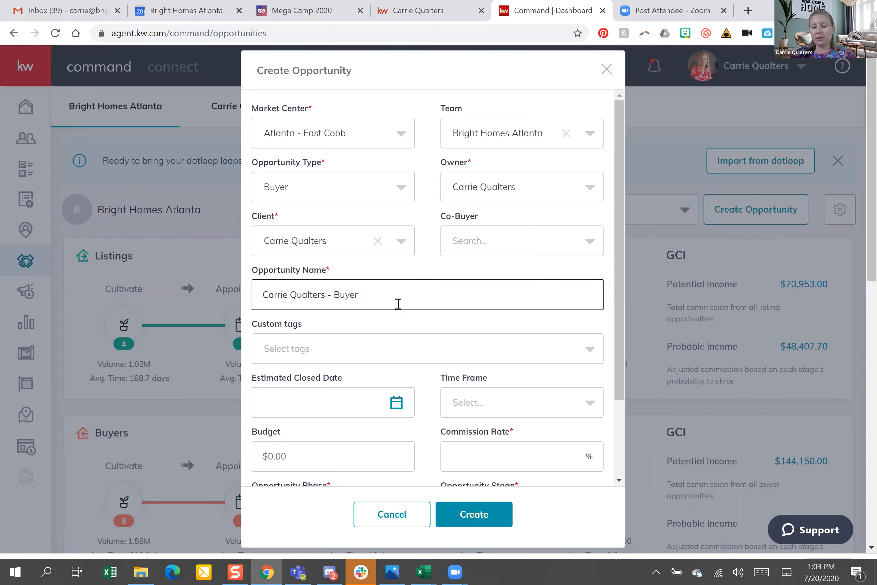
pyautogui.click(262, 289)
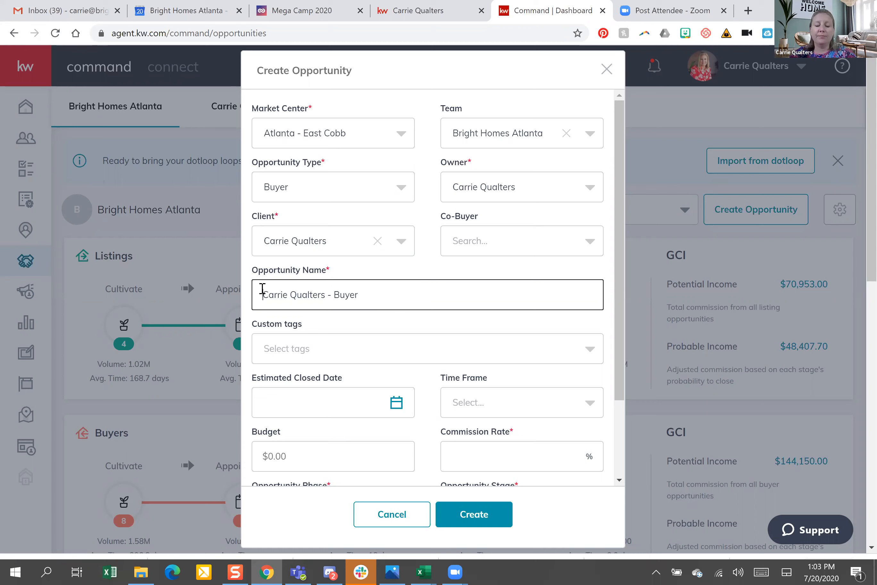
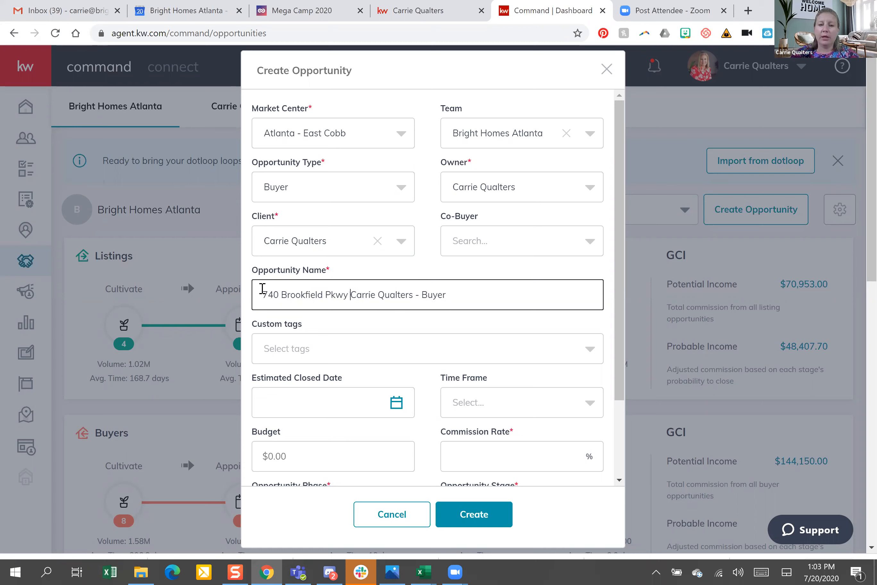
pyautogui.write('-')
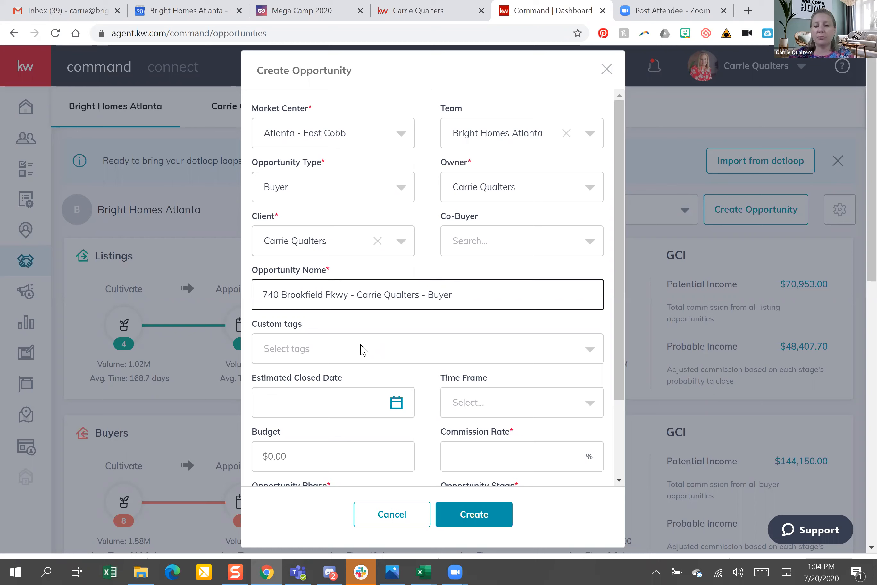
# Tag the opportunity Roswell and set its estimated closing date to 8/28/2020
pyautogui.click(306, 350)
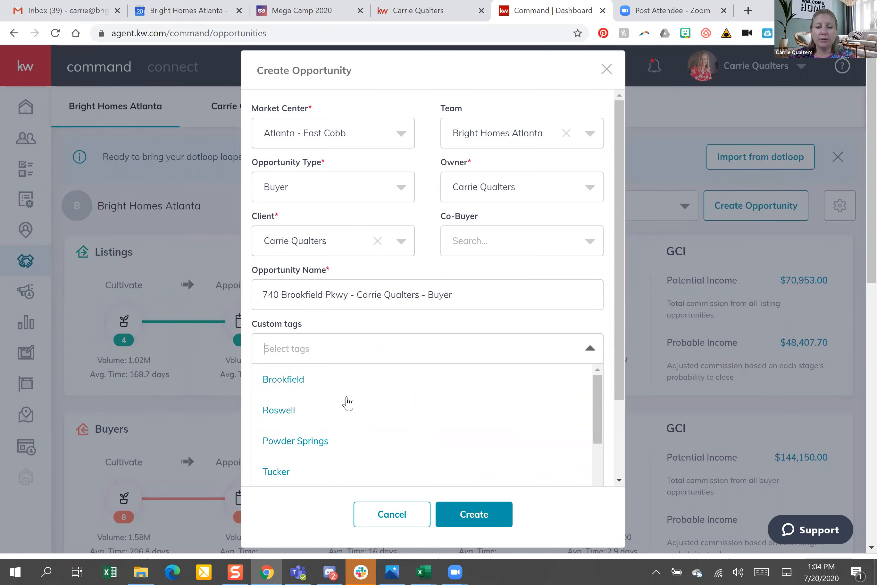
pyautogui.click(281, 411)
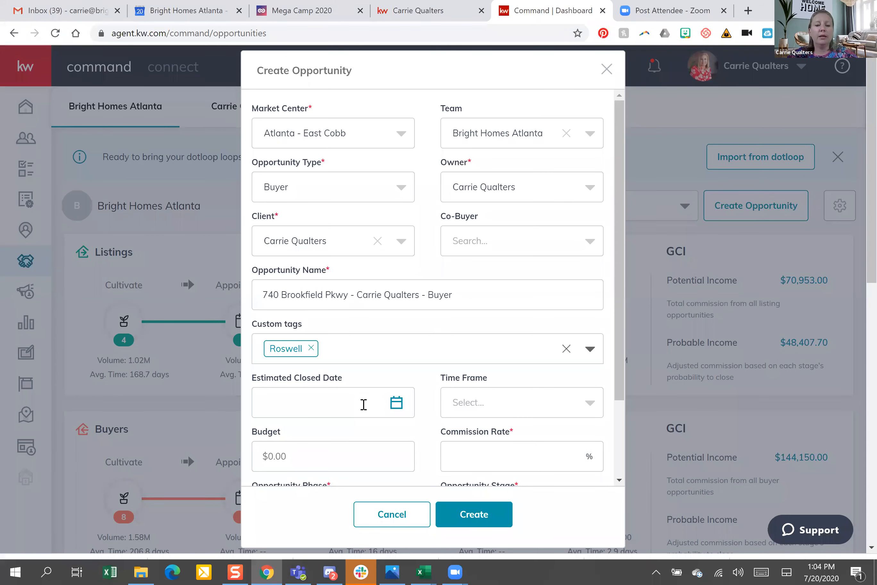
pyautogui.moveTo(615, 288); pyautogui.dragTo(635, 428)
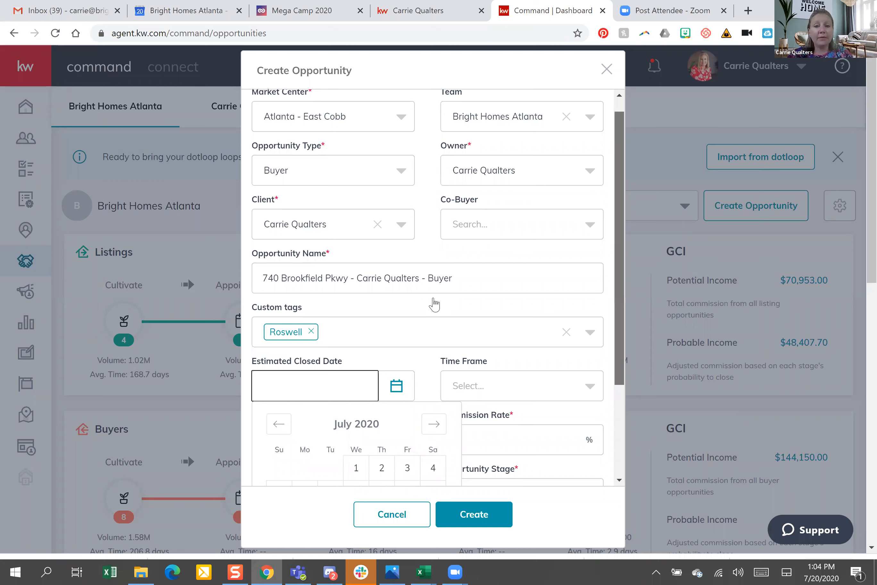
pyautogui.scroll(-3, 434, 304)
pyautogui.click(434, 300)
pyautogui.click(409, 440)
pyautogui.click(395, 259)
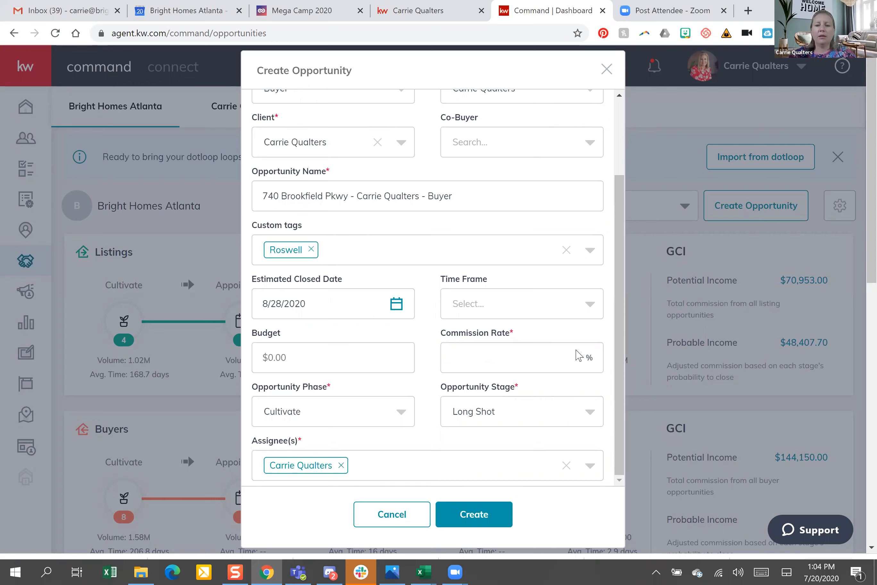
# Enter a 3% commission rate
pyautogui.click(541, 353)
pyautogui.write('2')
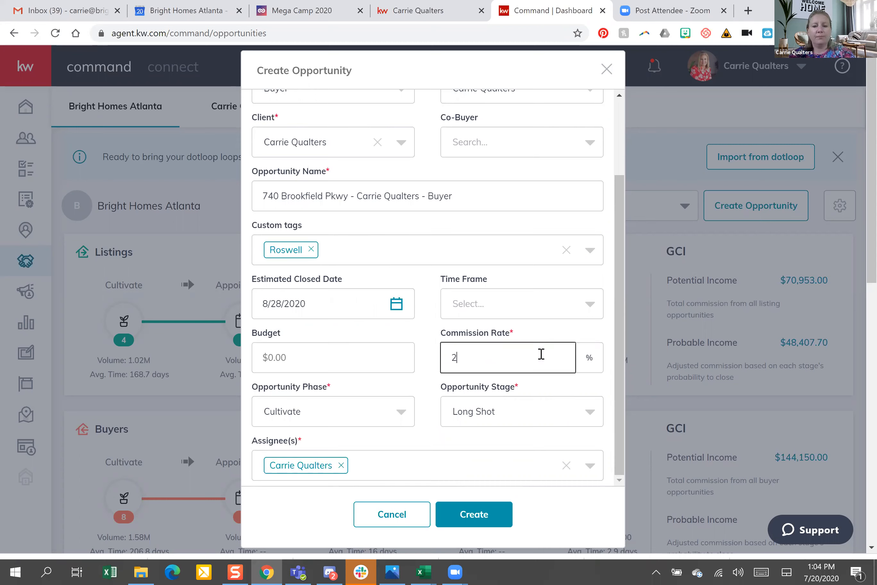
pyautogui.press('BackSpace')
pyautogui.write('3')
pyautogui.click(419, 397)
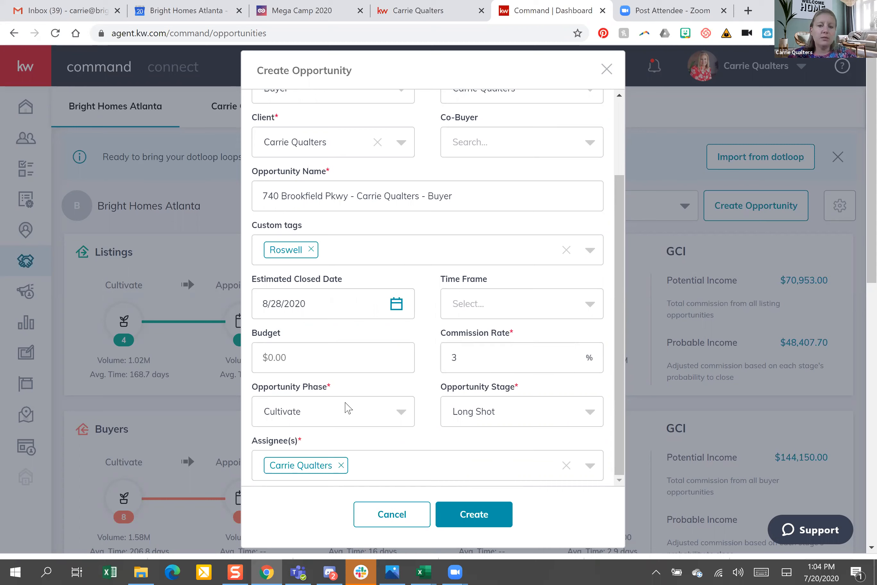
# Set the phase to Active and the stage to Negotiations
pyautogui.click(362, 417)
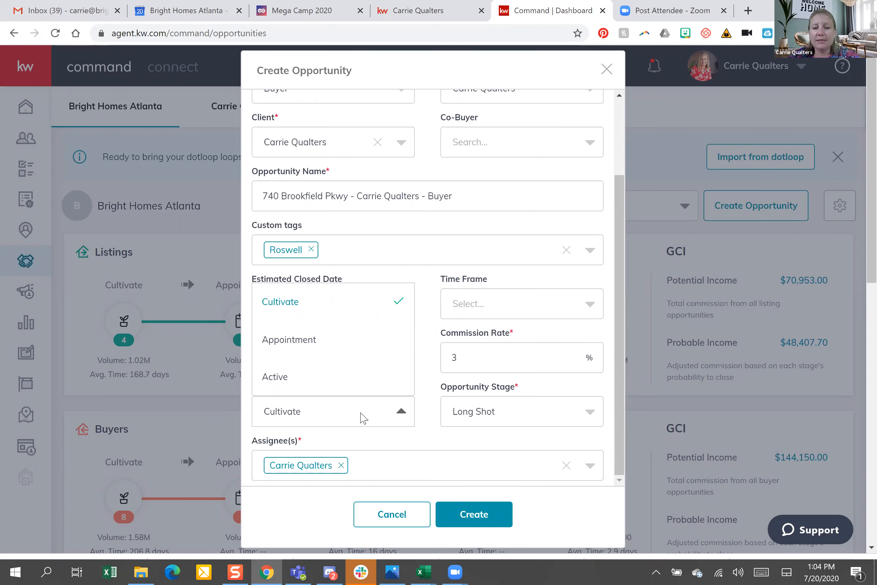
pyautogui.click(283, 381)
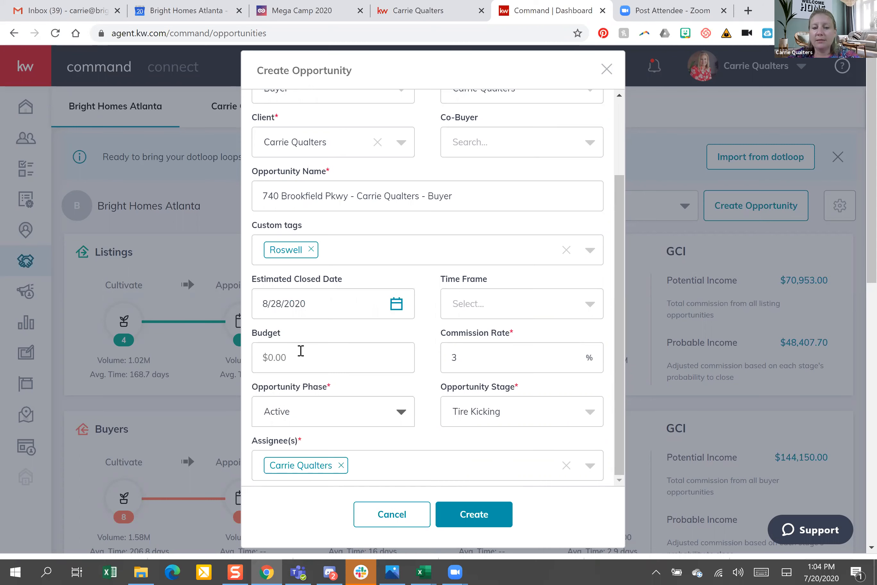
pyautogui.click(362, 407)
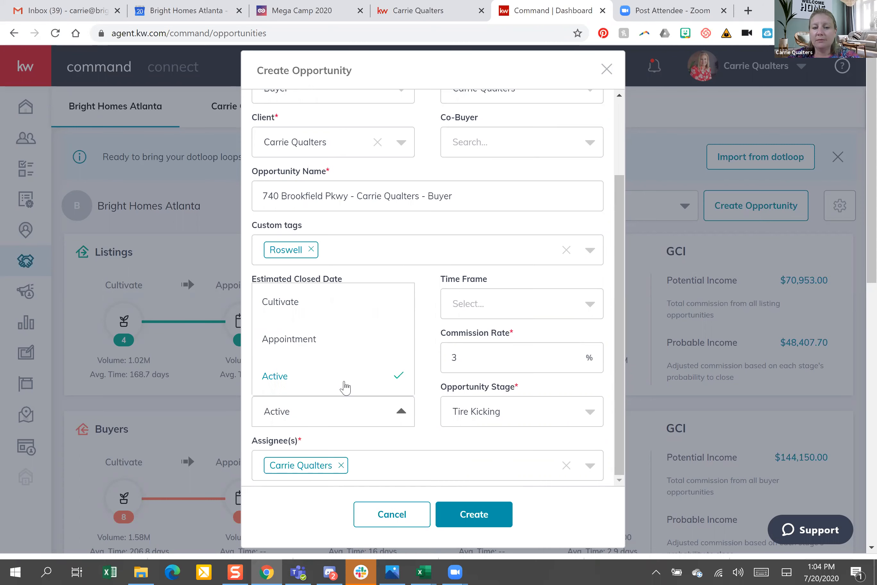
pyautogui.click(346, 385)
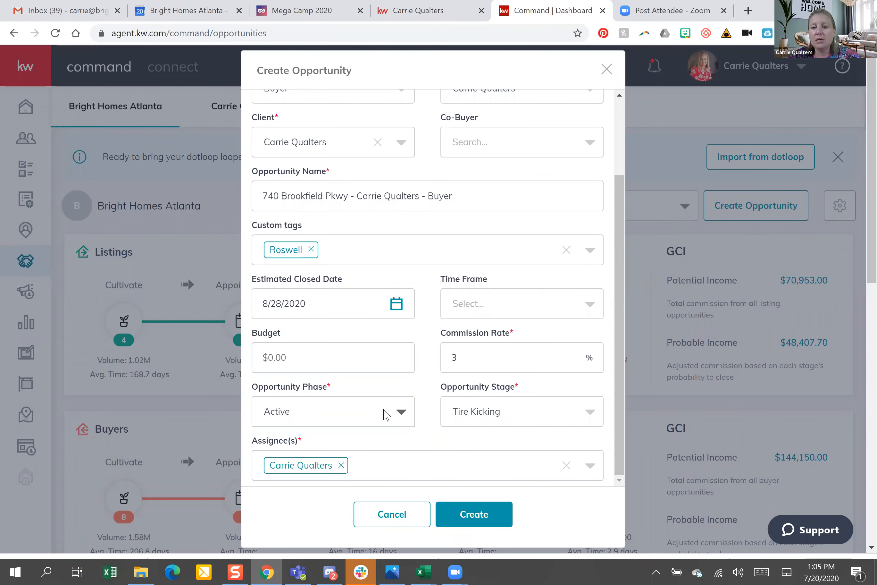
pyautogui.click(550, 414)
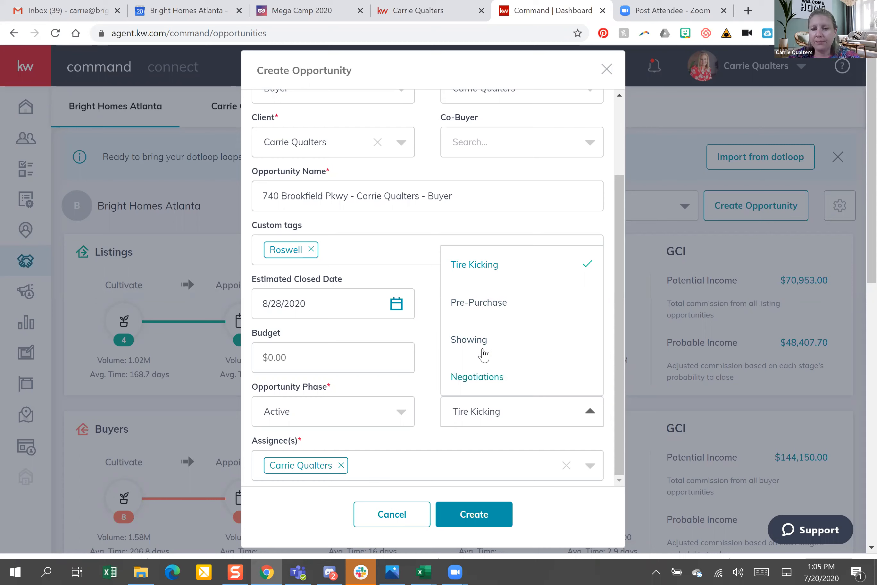
pyautogui.click(489, 378)
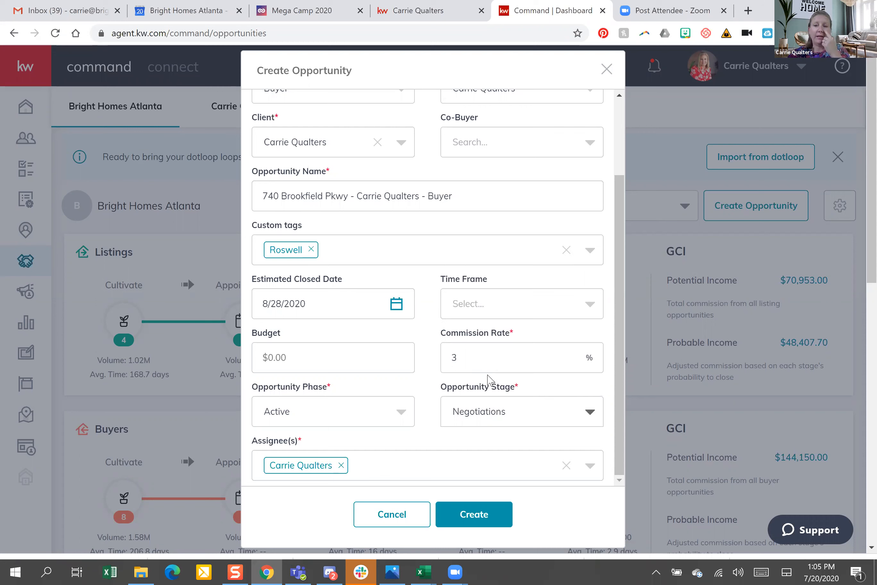
pyautogui.click(470, 512)
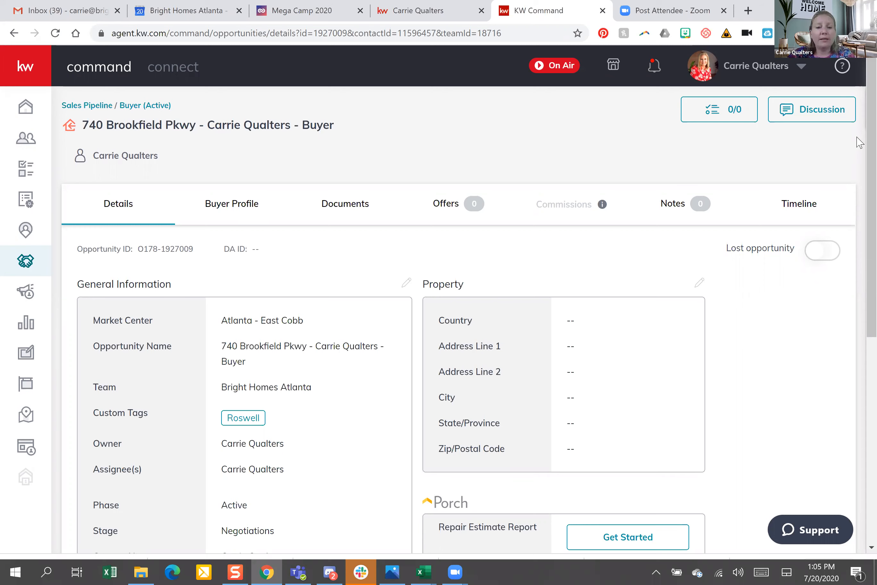
pyautogui.scroll(-8, 860, 274)
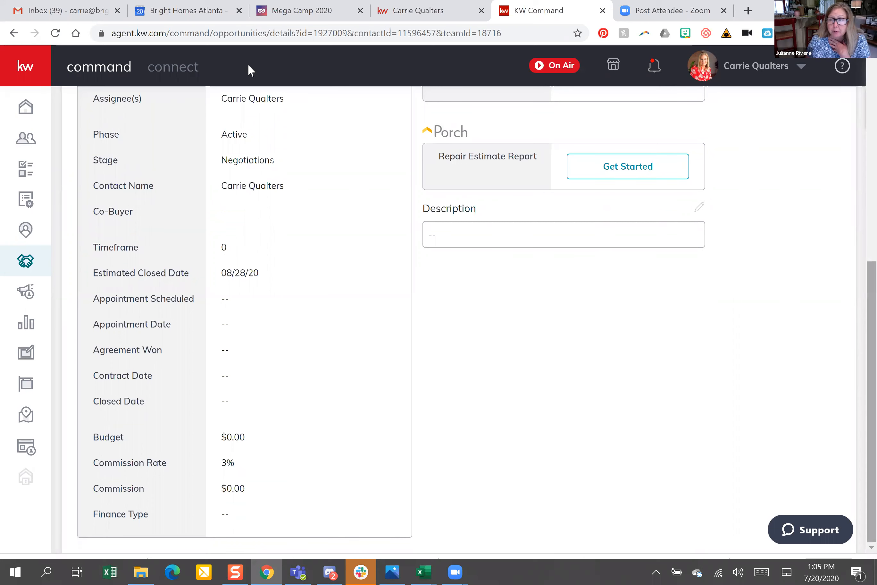
pyautogui.scroll(8, 163, 127)
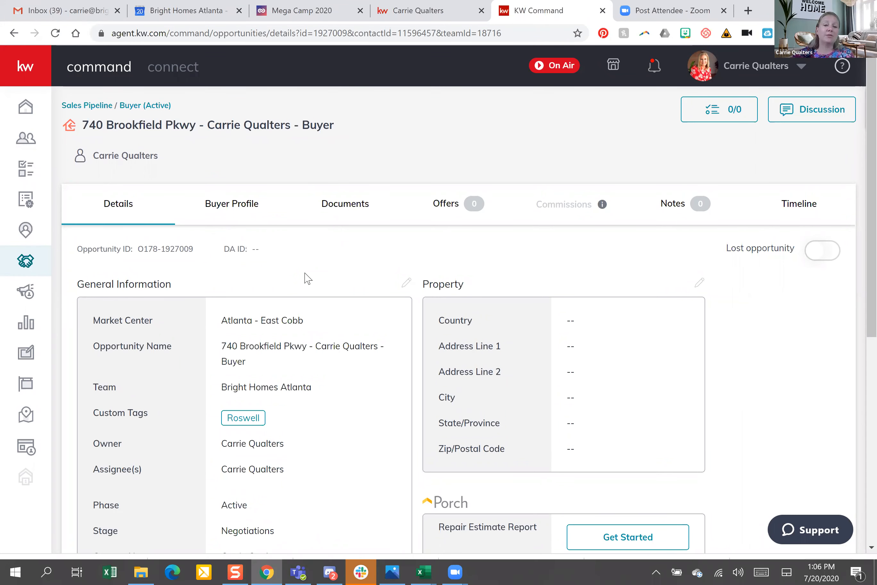
pyautogui.click(407, 286)
# Change the deal to the Under Contract phase with Due Diligence stage and save
pyautogui.click(403, 144)
pyautogui.doubleClick(406, 141)
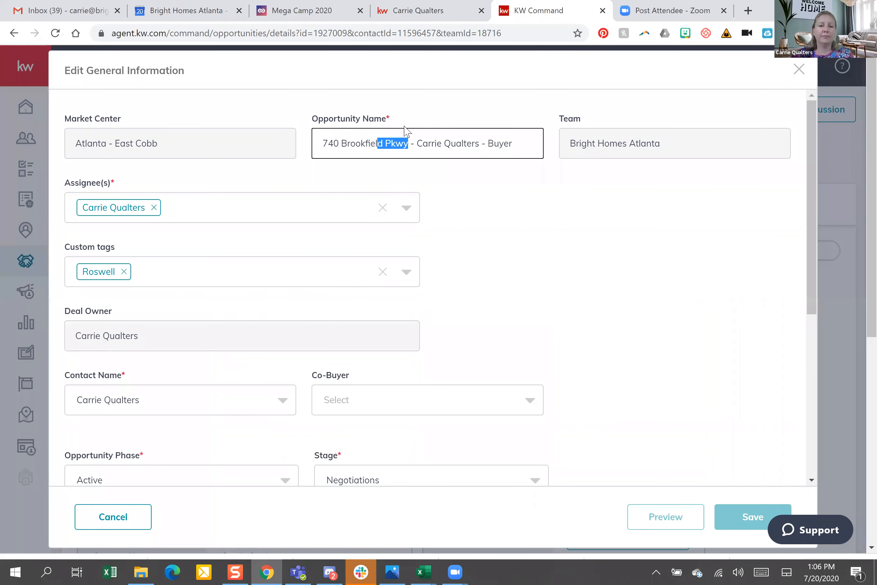
pyautogui.hotkey('shift', 'Home')
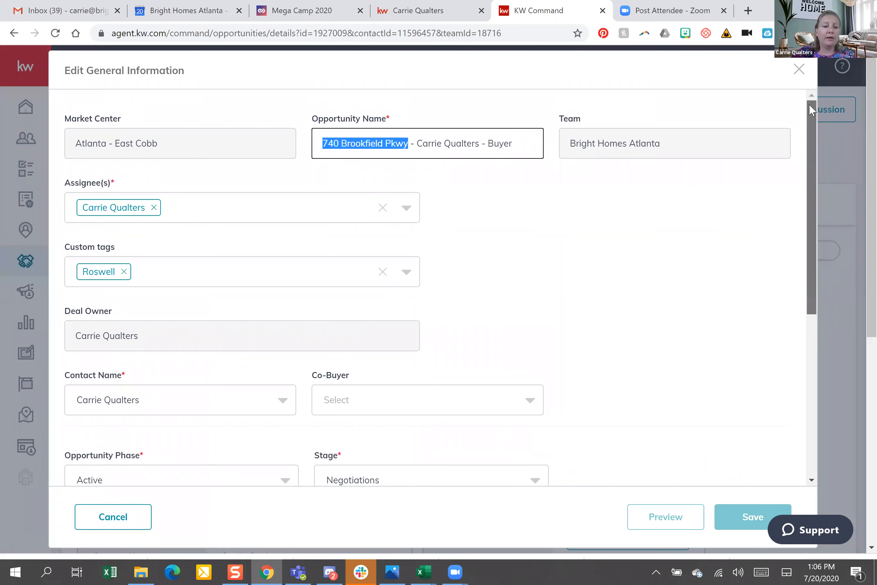
pyautogui.scroll(-5, 287, 289)
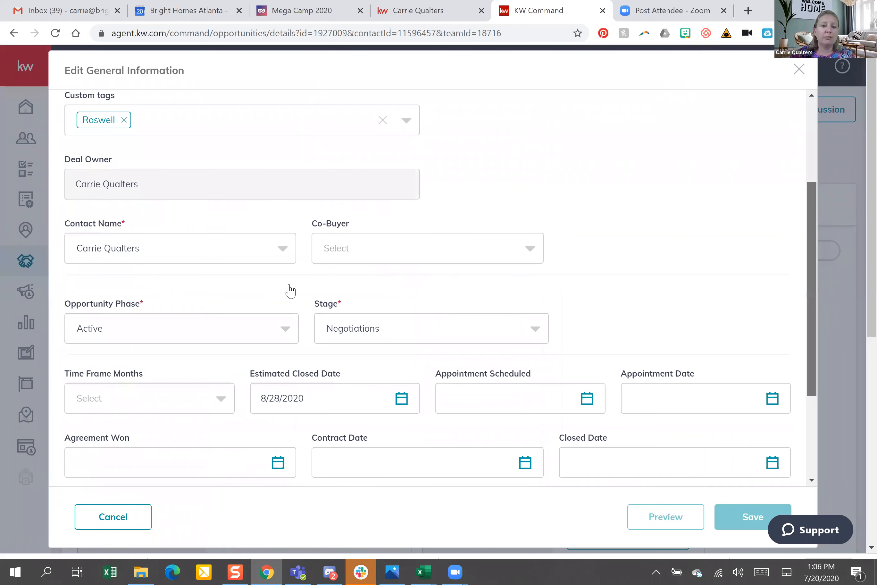
pyautogui.click(287, 292)
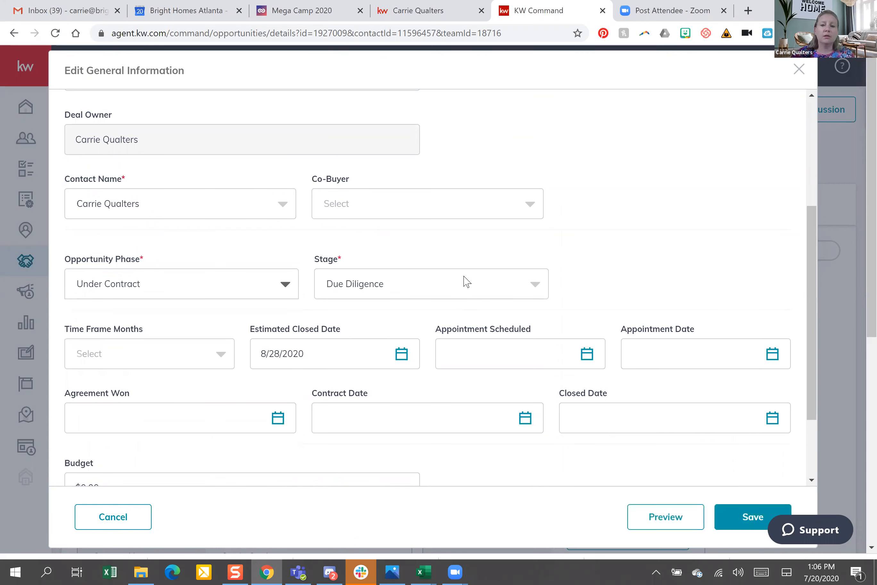
pyautogui.click(361, 292)
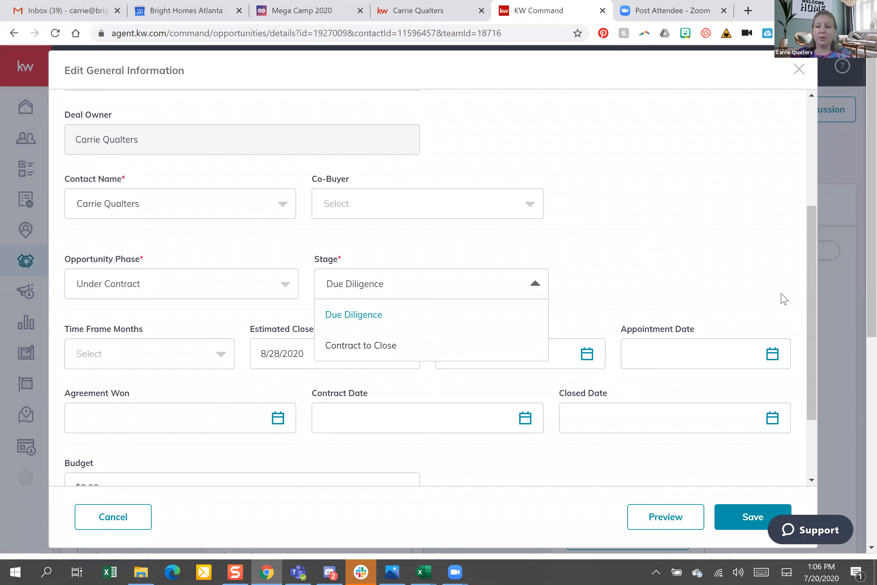
pyautogui.click(816, 293)
pyautogui.scroll(-3, 792, 377)
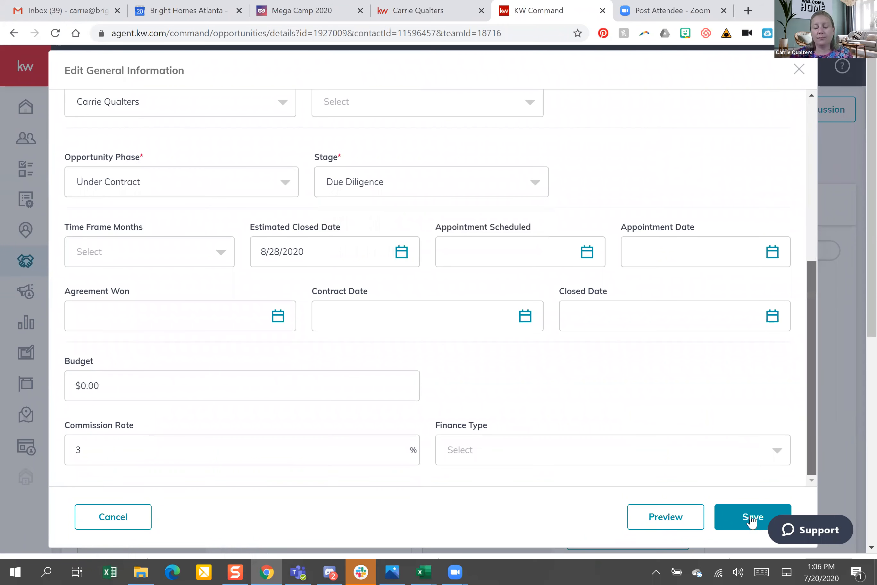
pyautogui.click(755, 516)
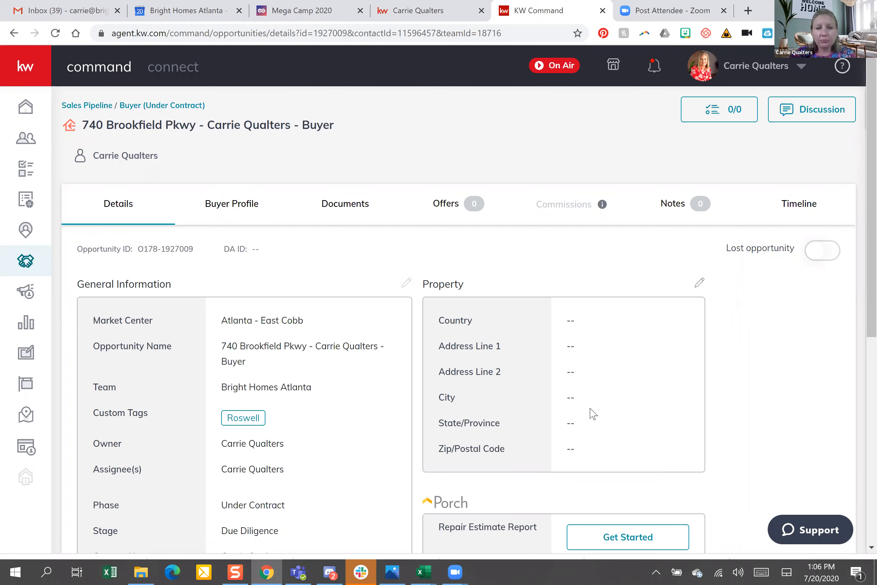
# Apply the Residential checklist in the deal's Documents to show the Under Contract list
pyautogui.click(345, 206)
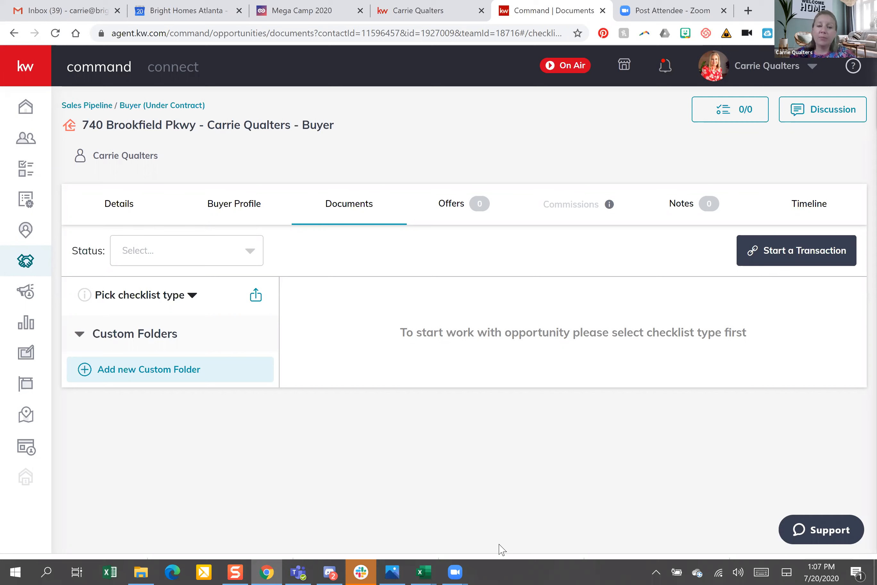
pyautogui.click(192, 296)
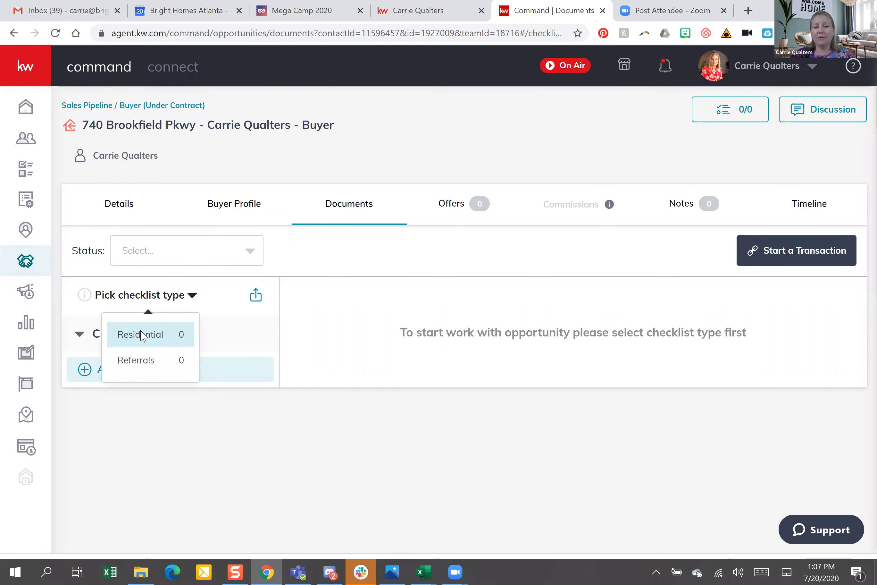
pyautogui.click(142, 336)
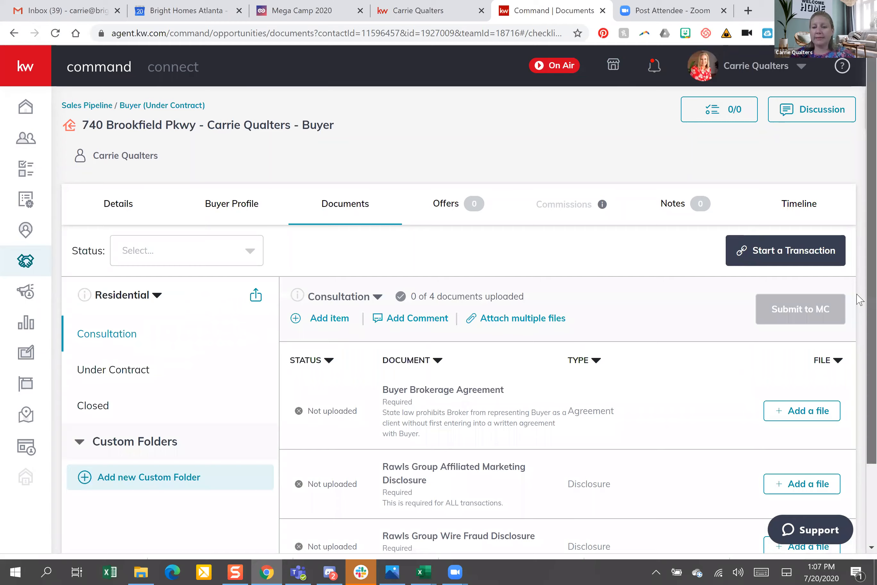
pyautogui.scroll(-3, 858, 299)
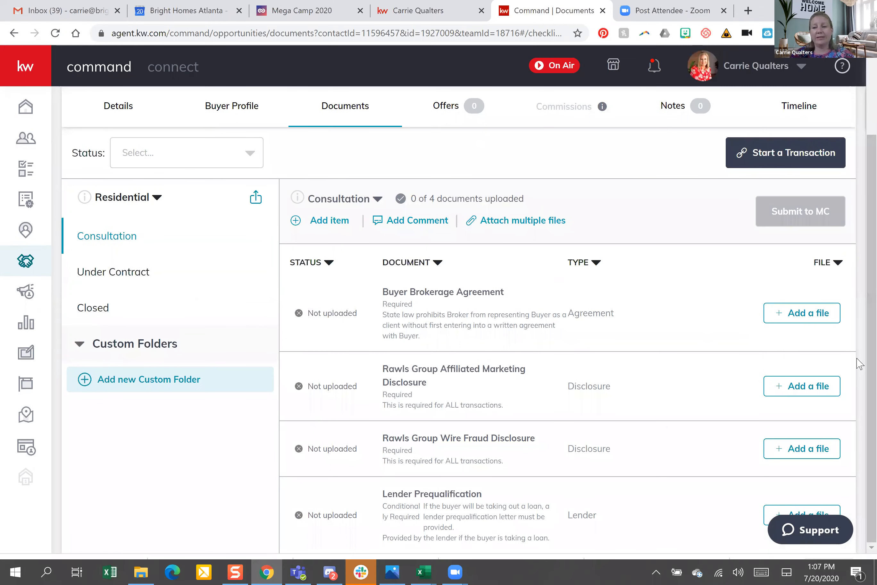
pyautogui.scroll(3, 306, 484)
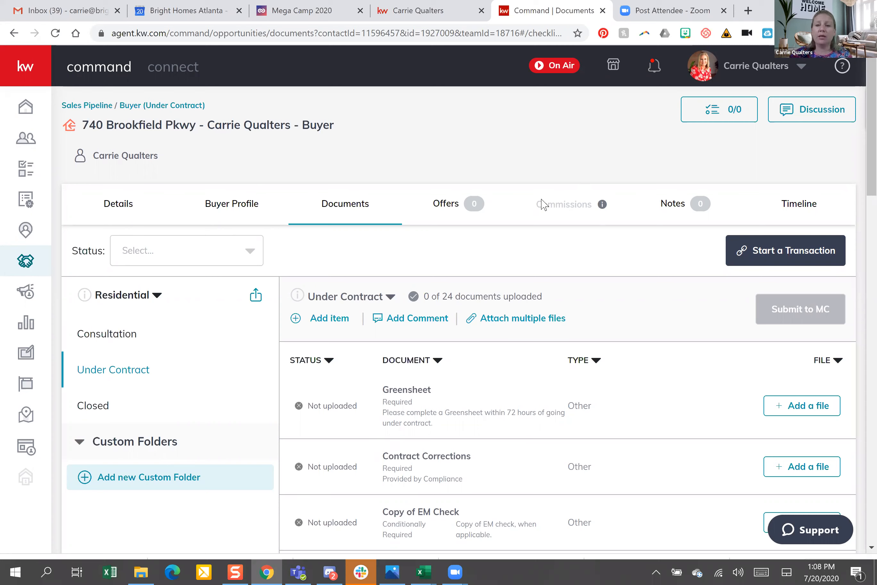
pyautogui.moveTo(576, 209)
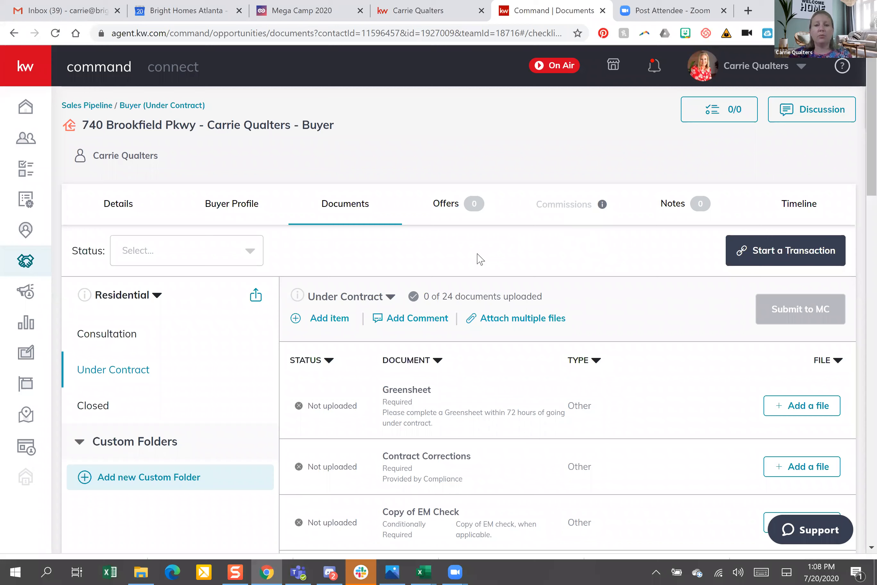
# Create a new offer named 'Smith offer 1'
pyautogui.click(445, 209)
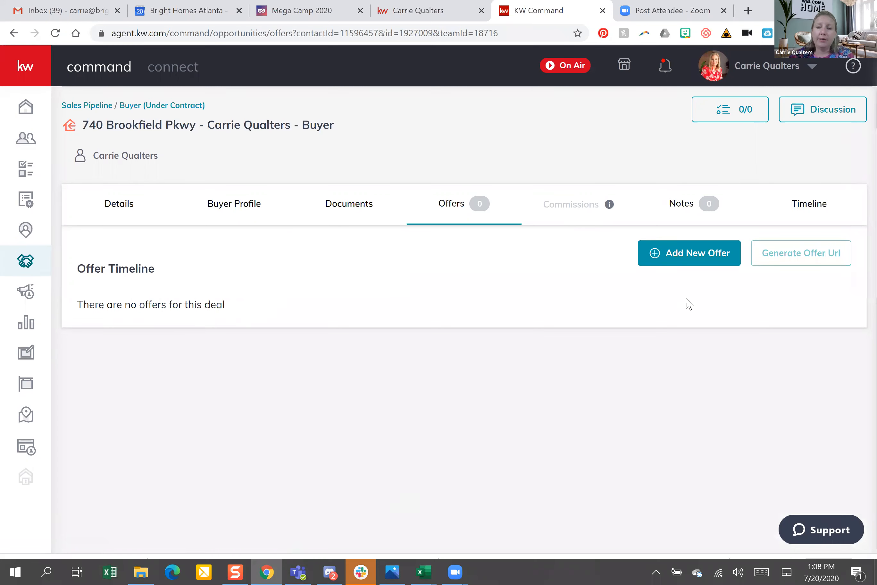
pyautogui.click(683, 251)
pyautogui.moveTo(462, 327); pyautogui.dragTo(185, 345)
pyautogui.write('Smi')
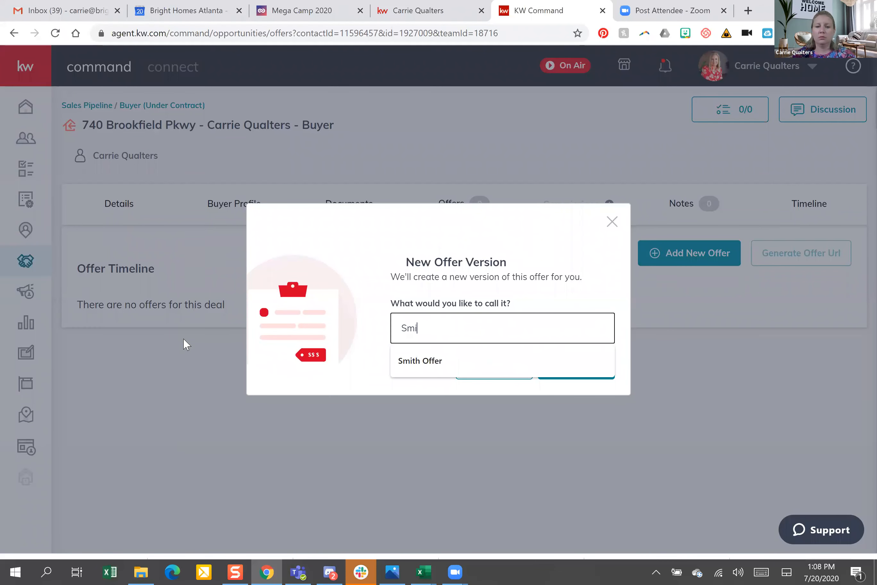
pyautogui.write('th offer 1')
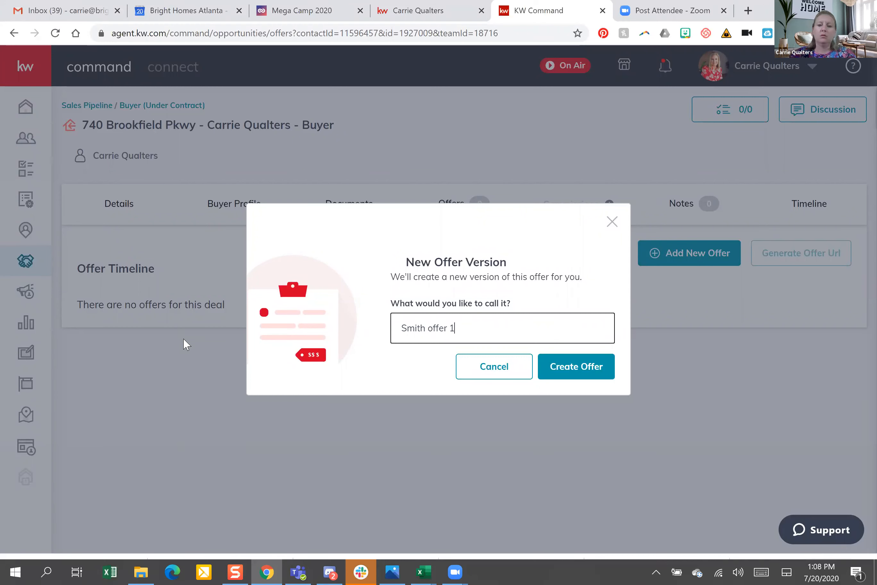
pyautogui.click(568, 370)
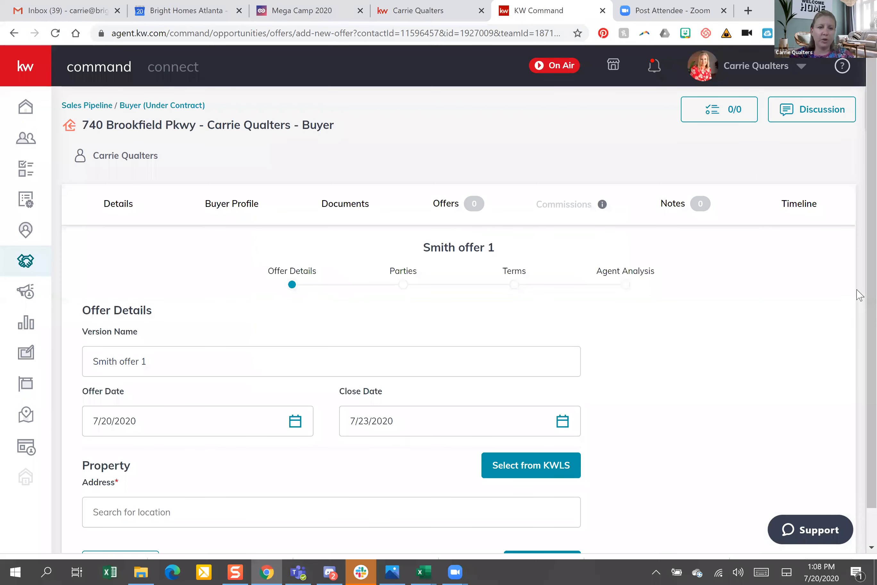
pyautogui.scroll(-1, 858, 294)
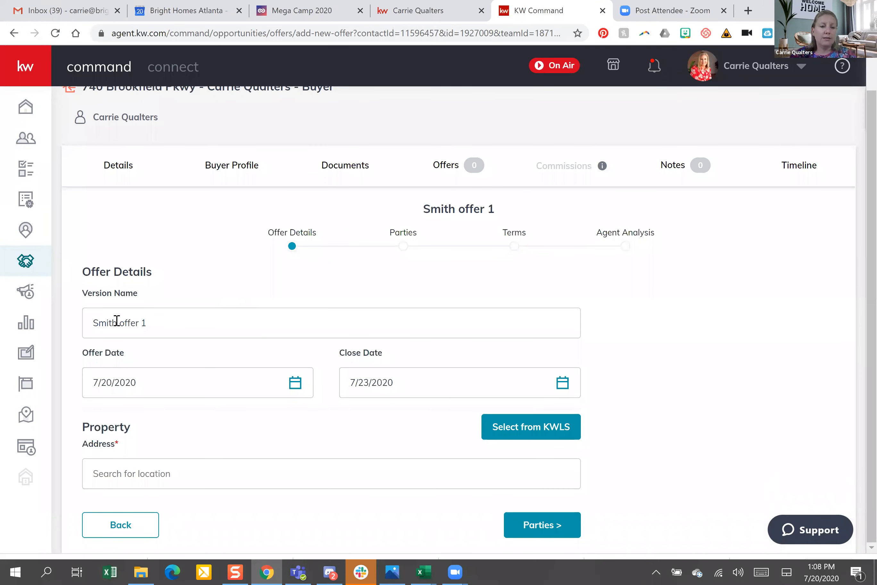
pyautogui.click(211, 322)
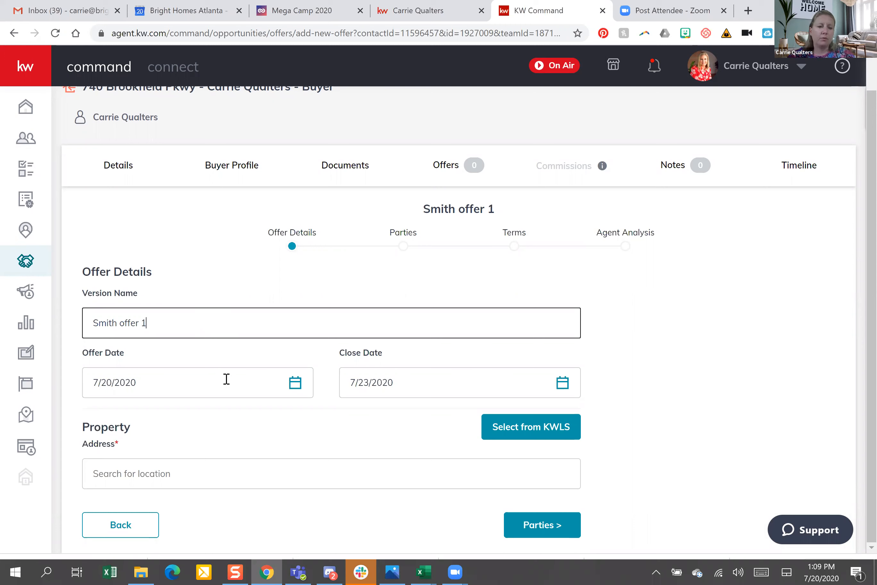
pyautogui.click(298, 383)
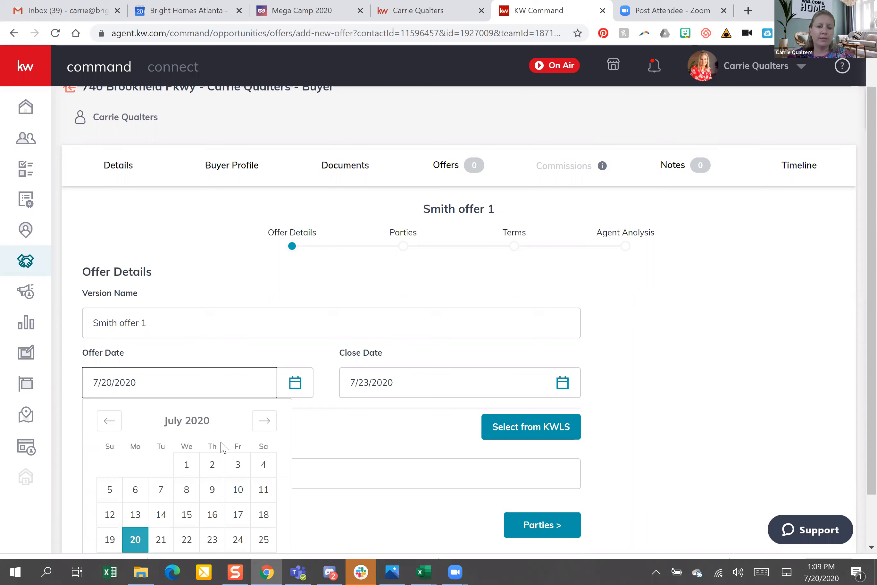
pyautogui.click(238, 514)
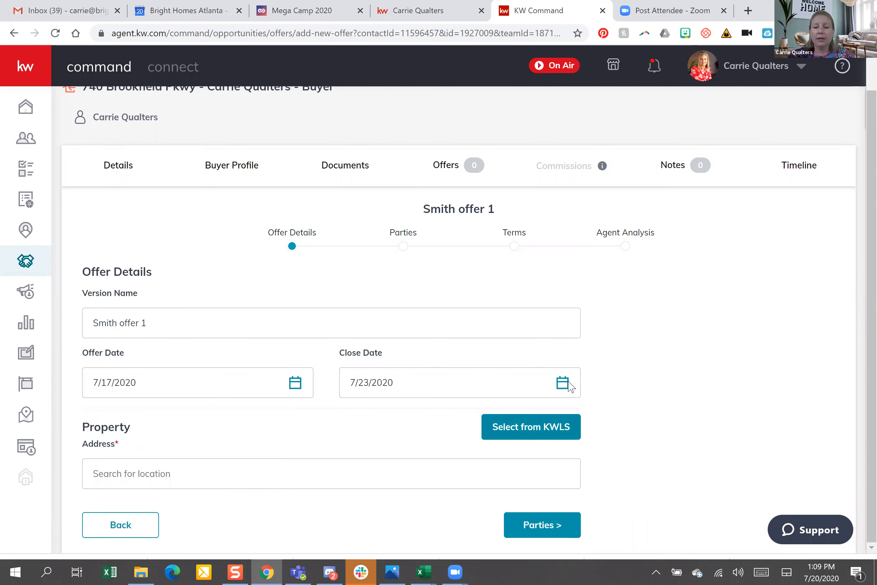
pyautogui.click(567, 385)
pyautogui.click(527, 419)
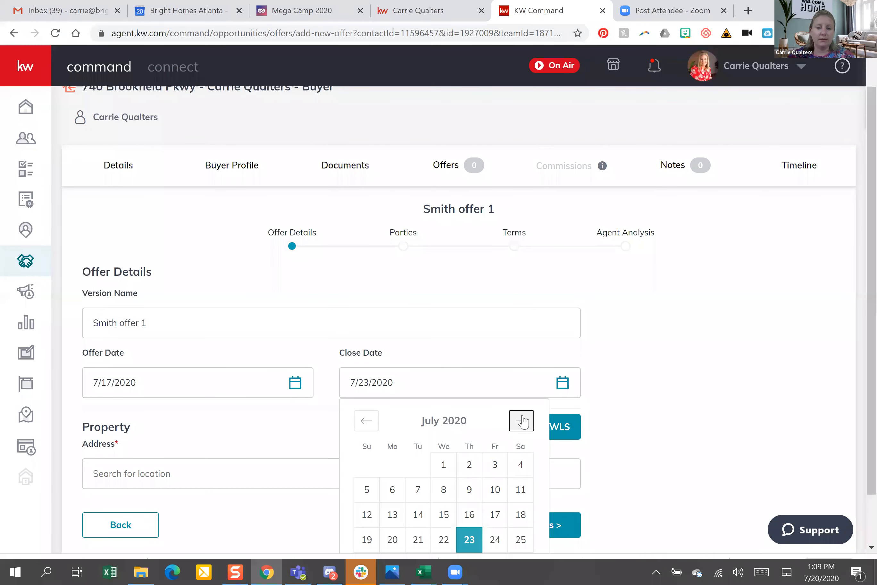
pyautogui.click(494, 539)
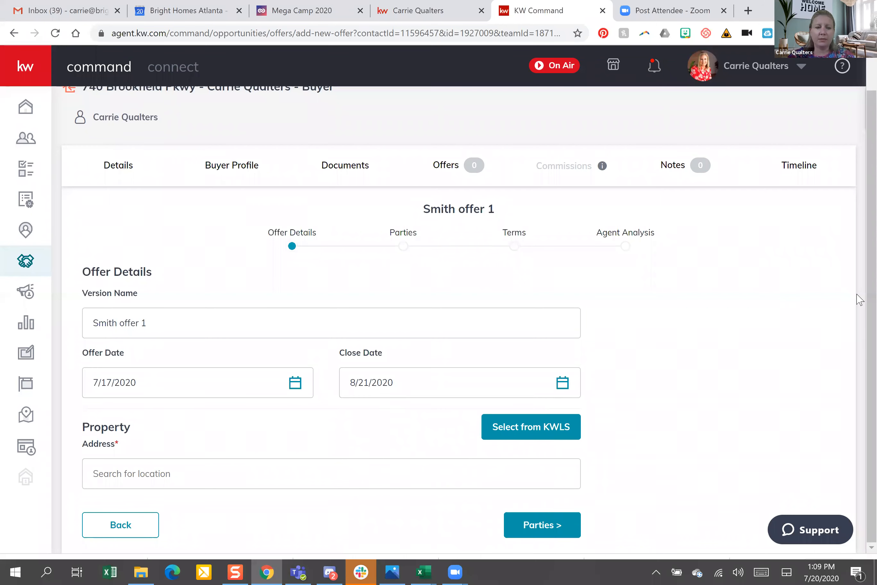
pyautogui.click(453, 472)
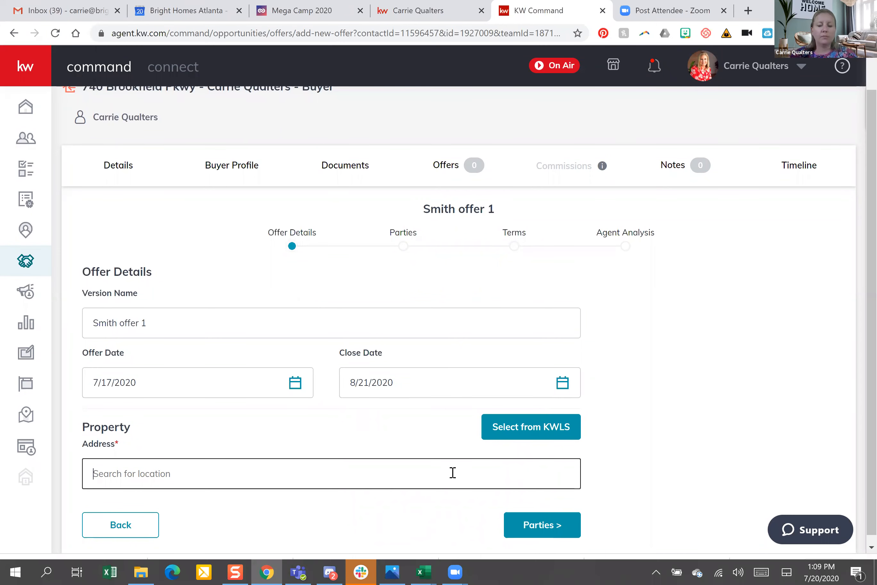
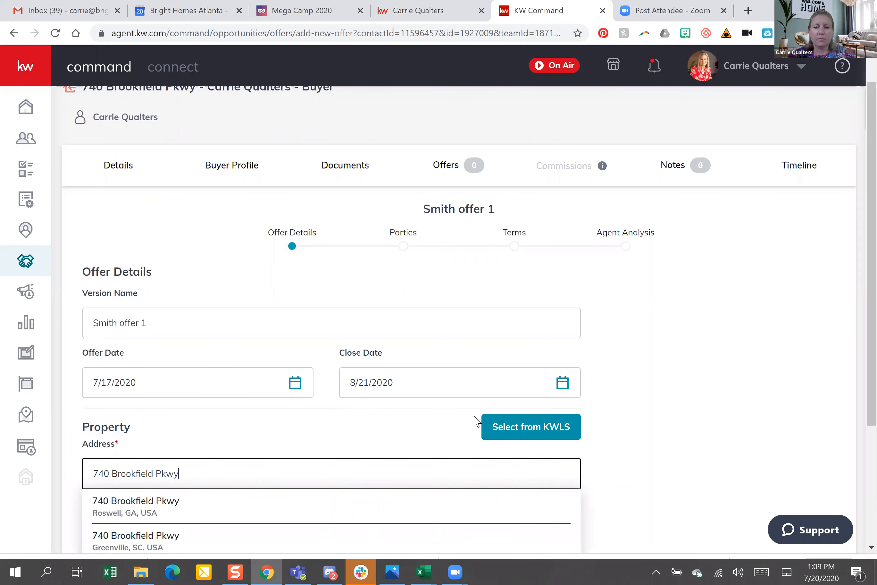
pyautogui.click(515, 430)
pyautogui.click(515, 433)
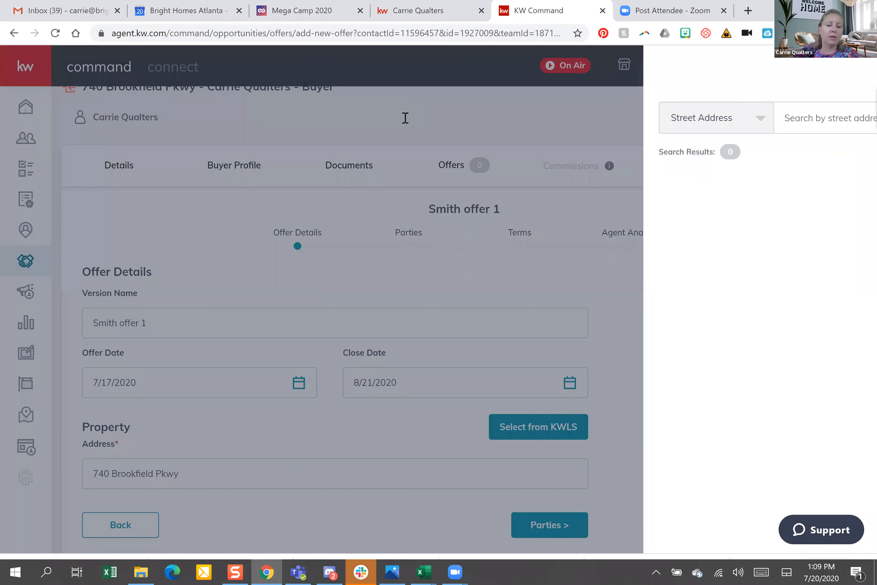
pyautogui.click(405, 117)
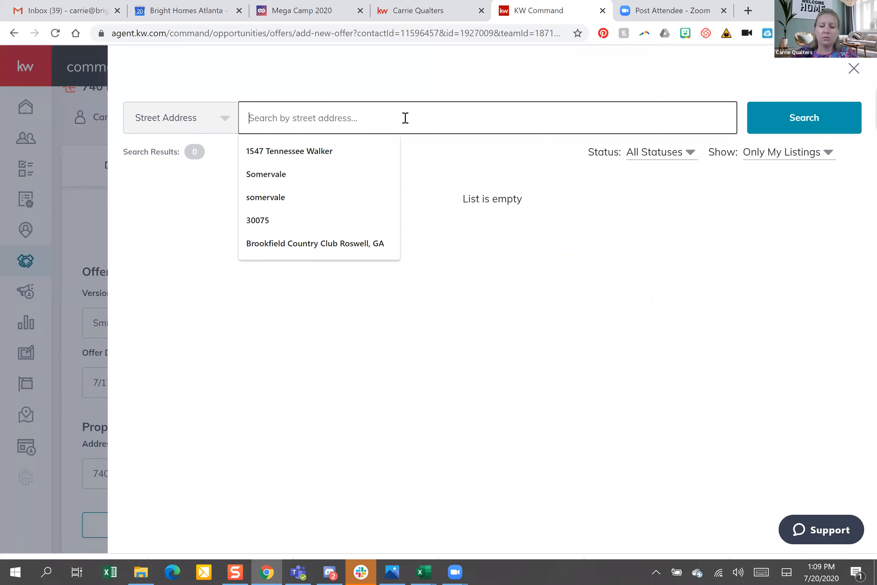
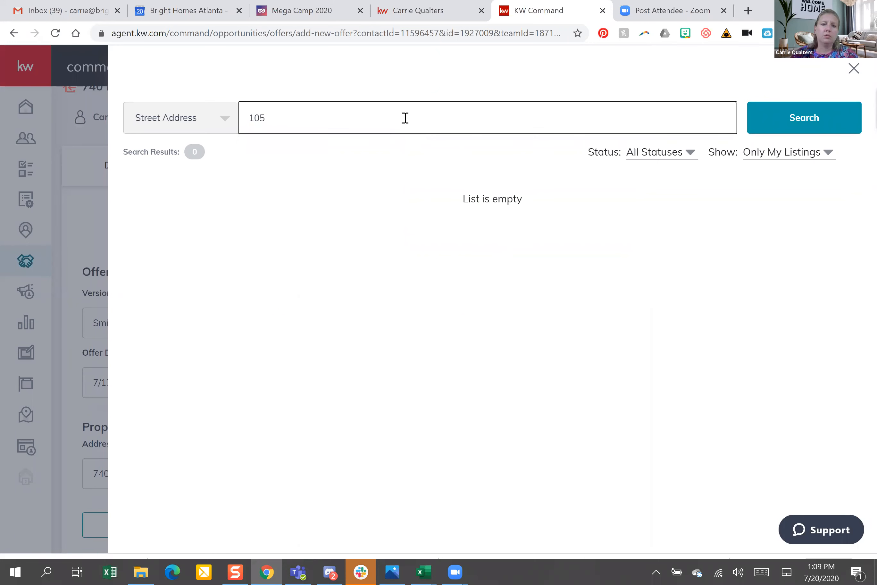
pyautogui.click(795, 162)
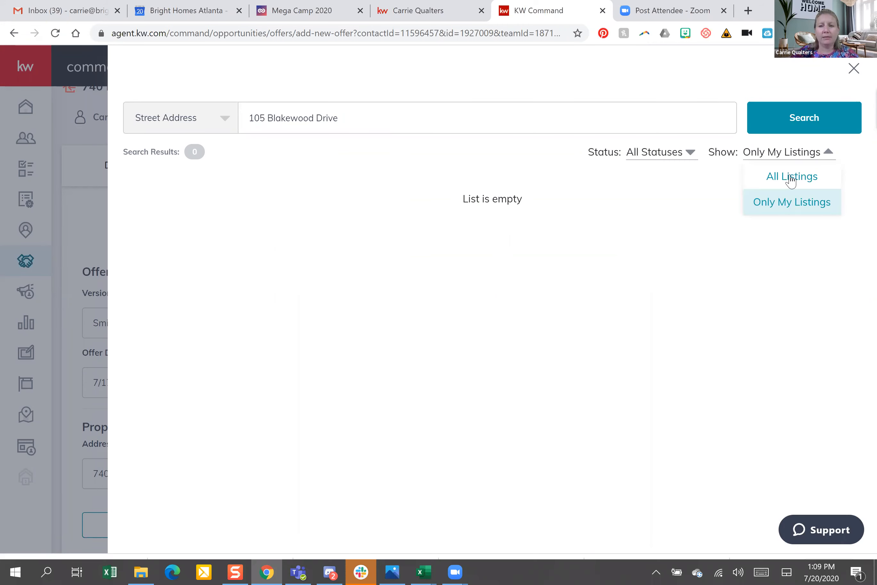
pyautogui.click(791, 178)
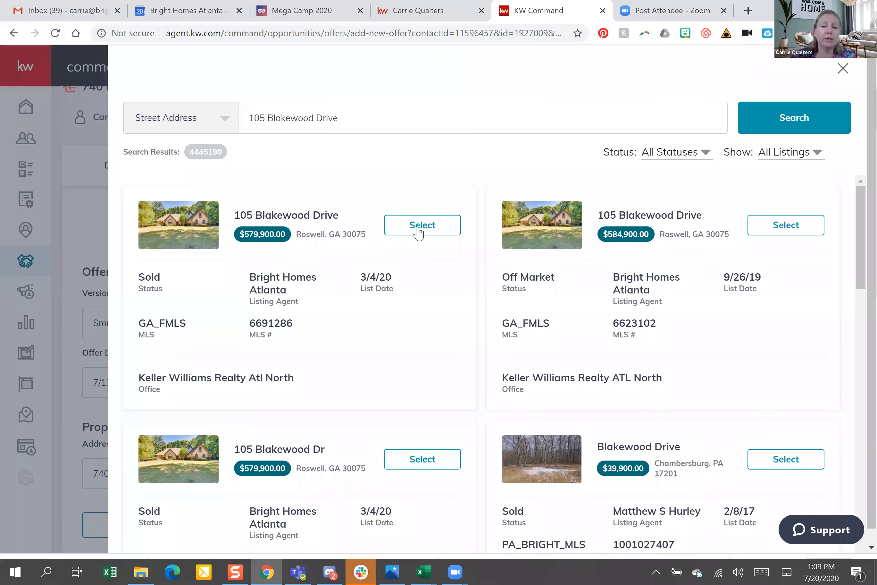
pyautogui.click(419, 229)
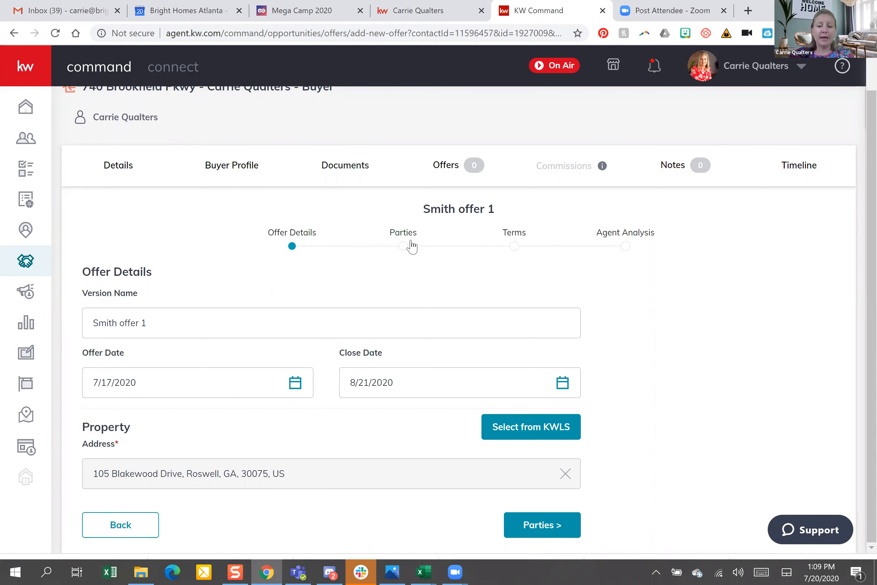
# Advance Smith offer 1 to the Parties step and enter the seller's name
pyautogui.click(554, 525)
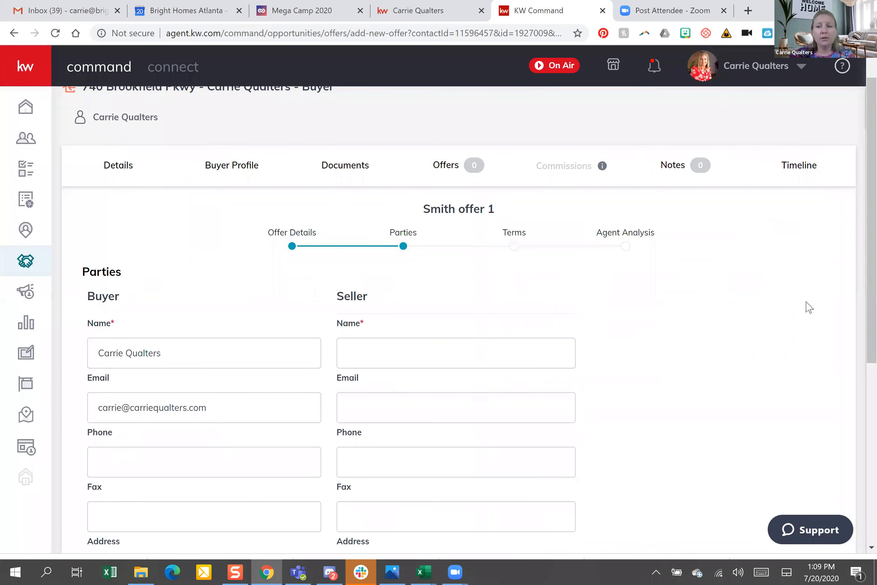
pyautogui.scroll(-5, 860, 234)
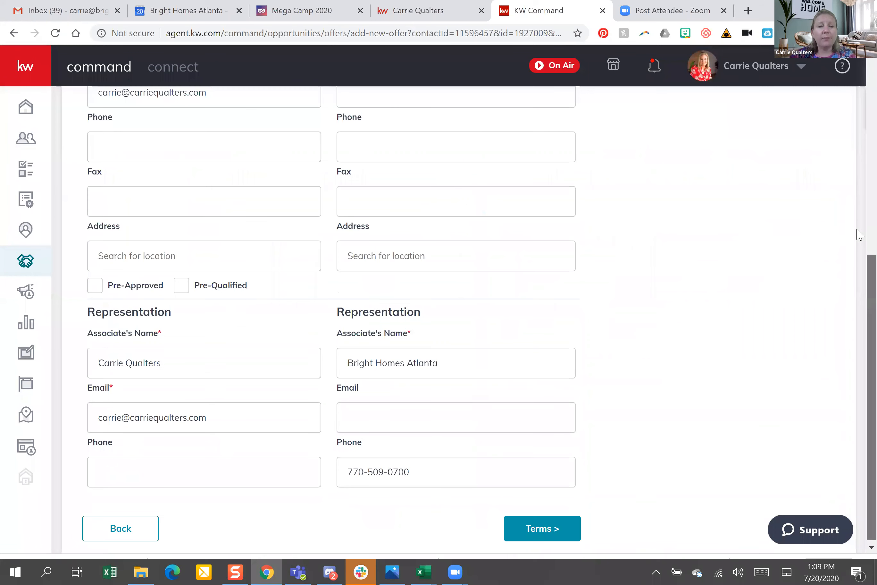
pyautogui.scroll(5, 859, 235)
pyautogui.scroll(-5, 860, 362)
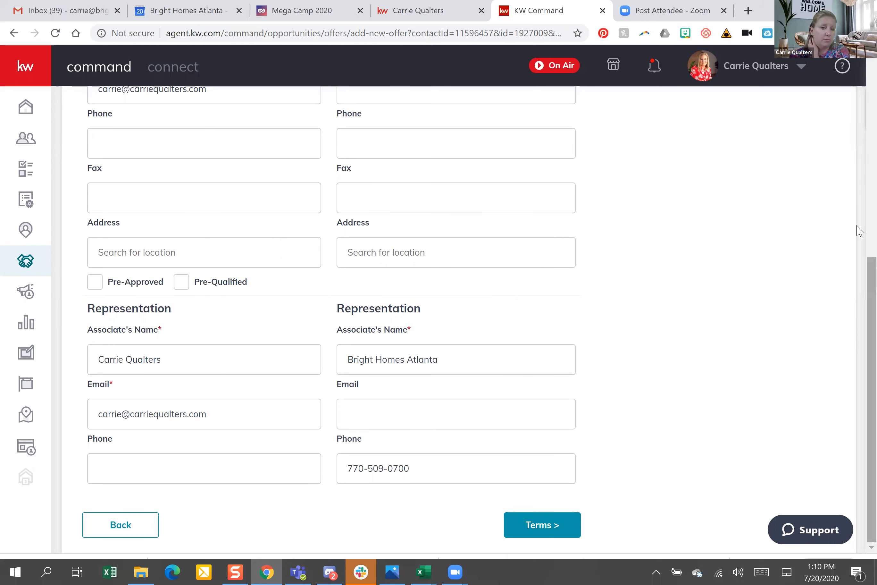
pyautogui.scroll(15, 505, 332)
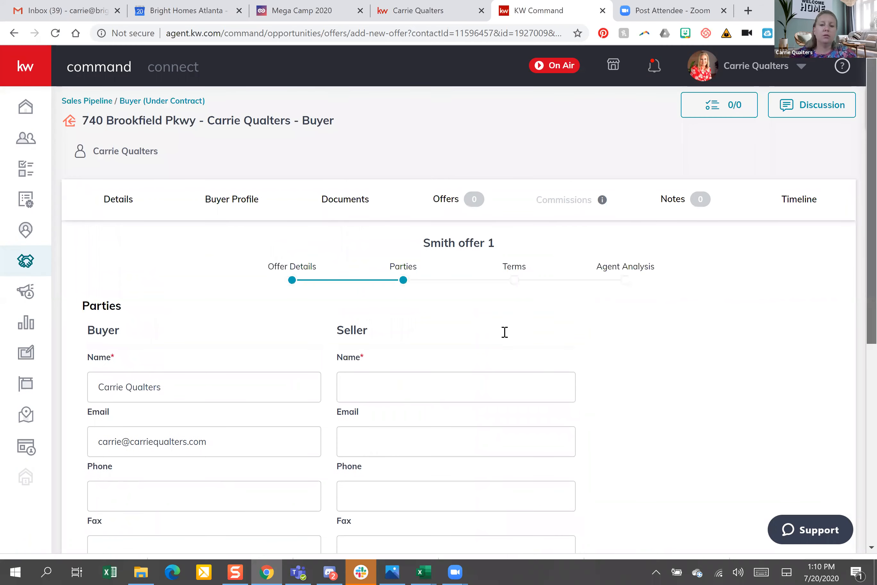
pyautogui.click(456, 387)
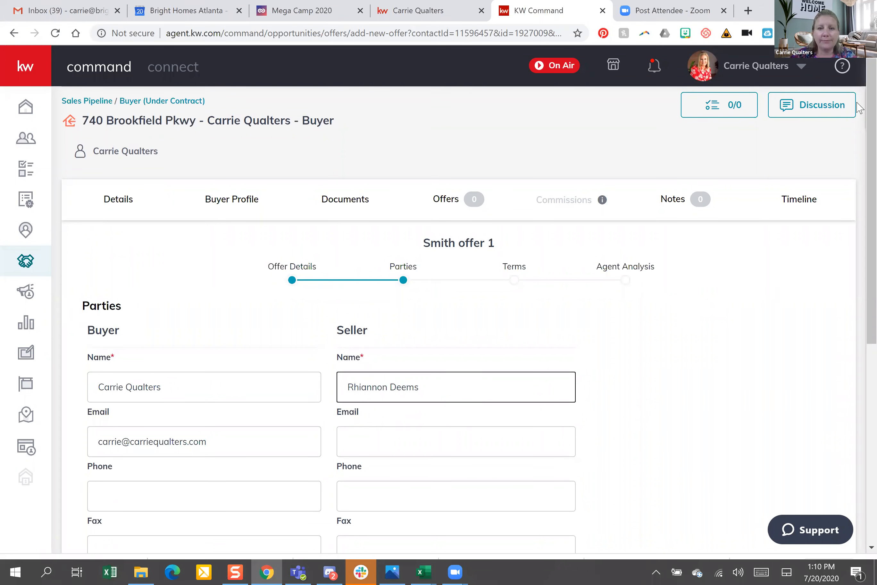
pyautogui.scroll(-5, 859, 370)
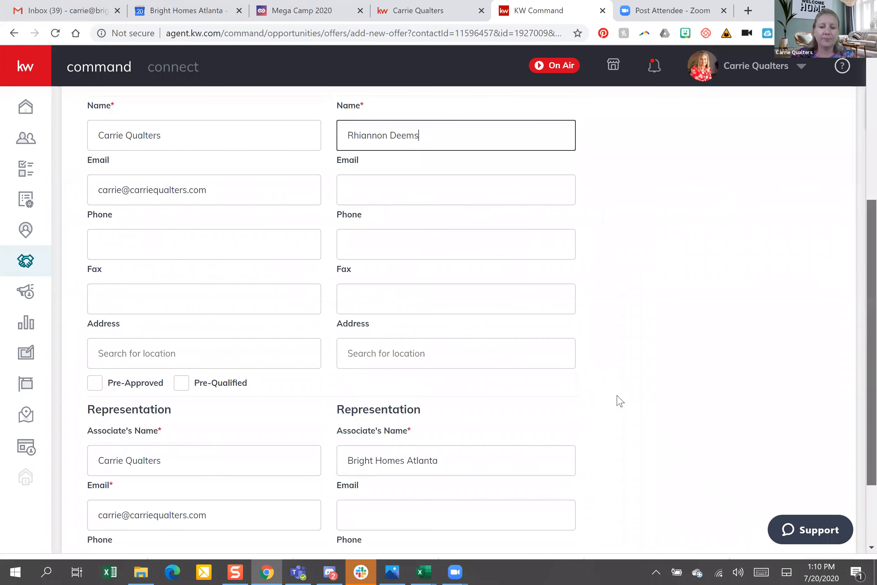
pyautogui.scroll(-2, 620, 401)
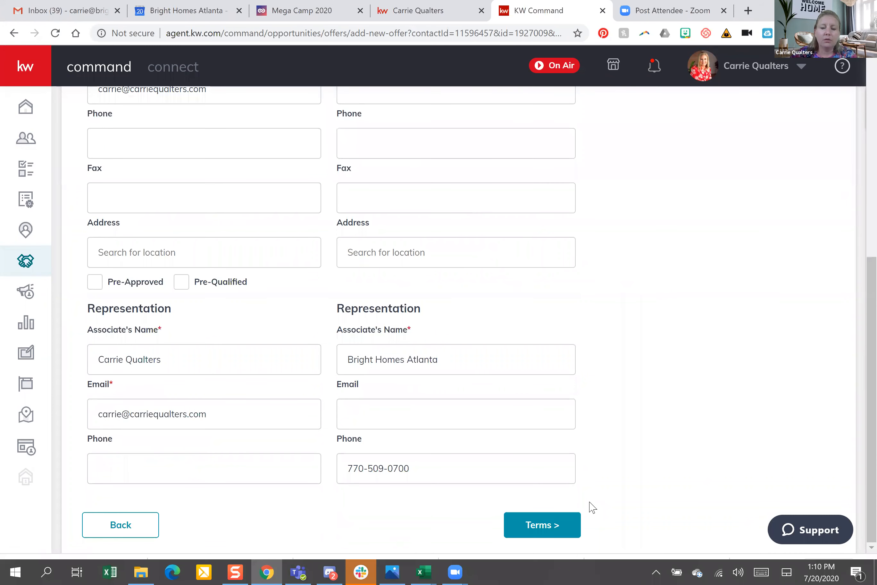
# Advance the offer to the Terms step and locate the cash and finance fields
pyautogui.click(543, 528)
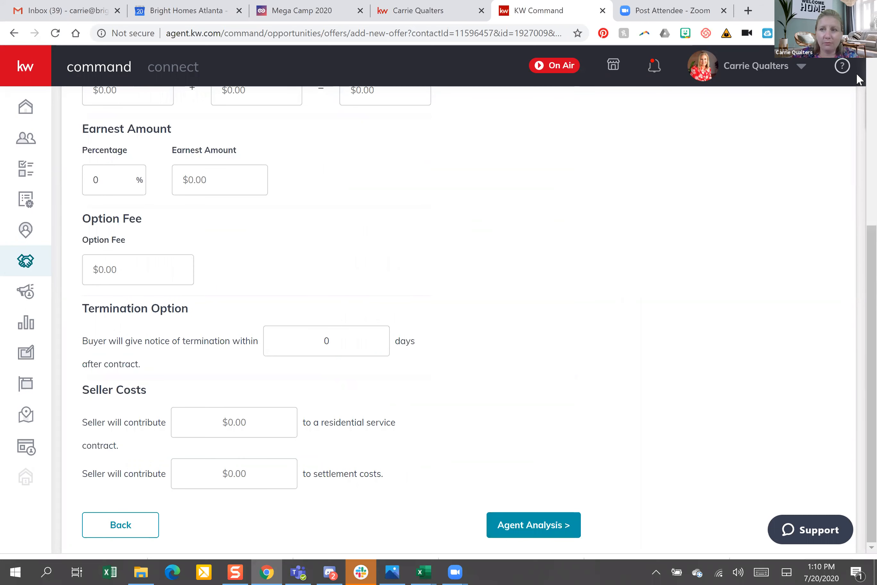
pyautogui.moveTo(857, 74); pyautogui.dragTo(861, 141)
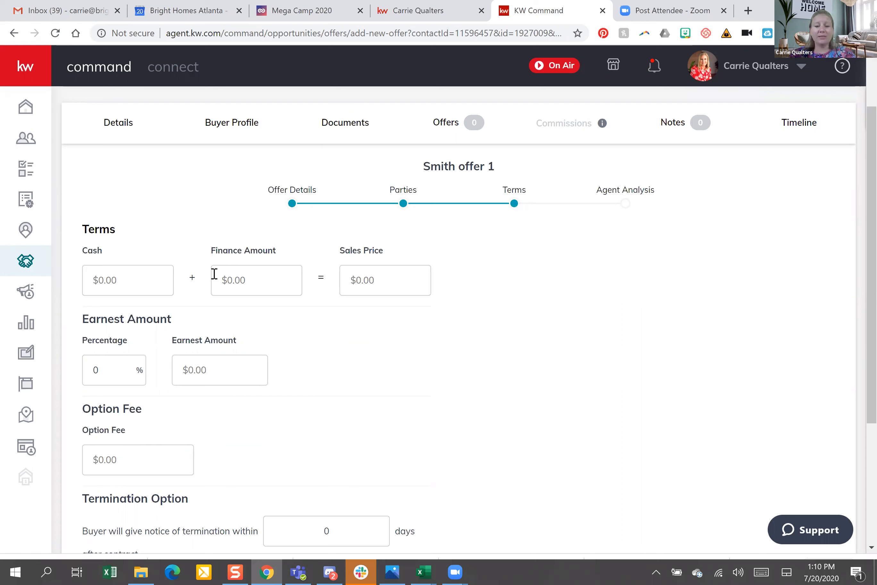
pyautogui.press('Tab')
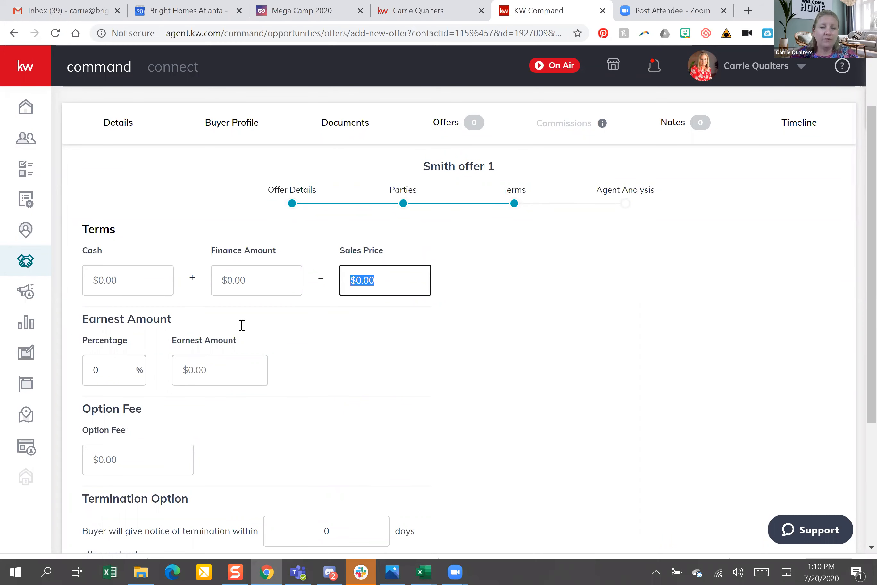
pyautogui.click(135, 279)
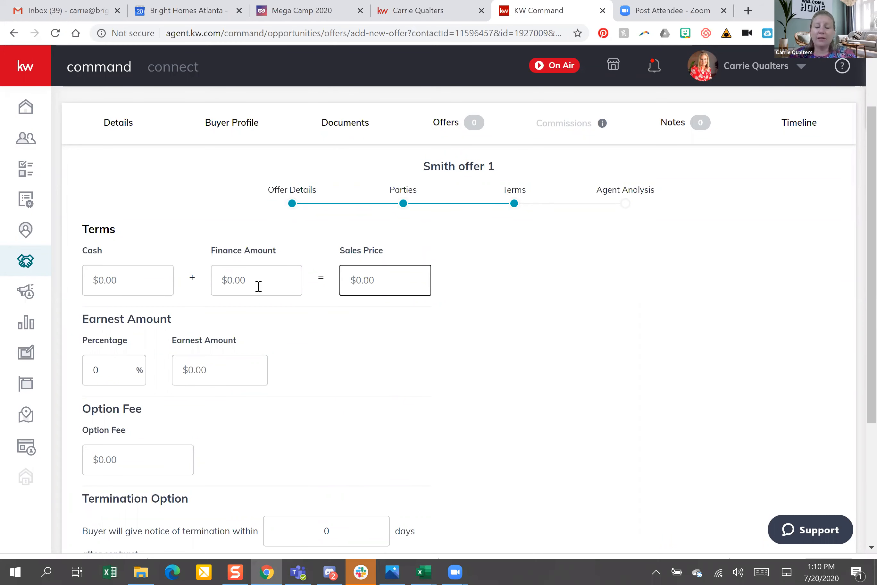
pyautogui.click(124, 270)
pyautogui.press('Tab')
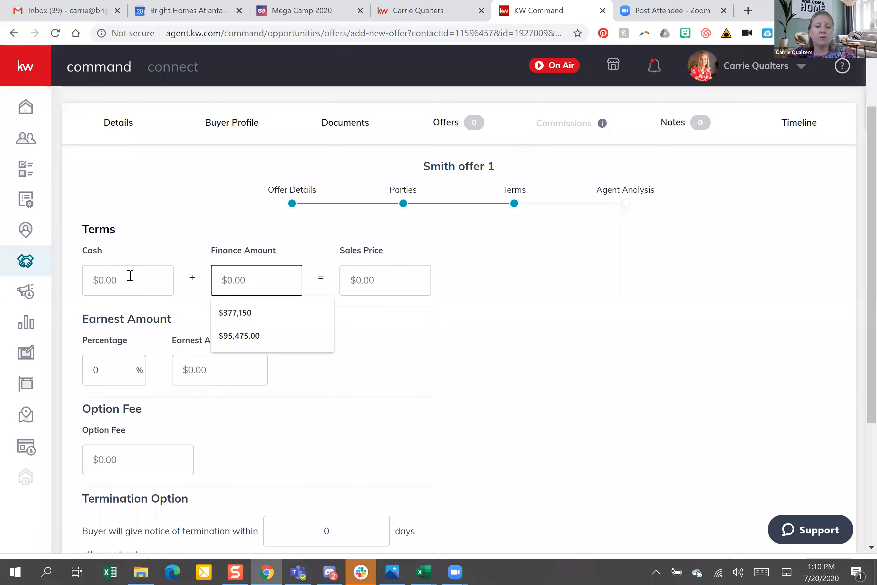
pyautogui.click(130, 275)
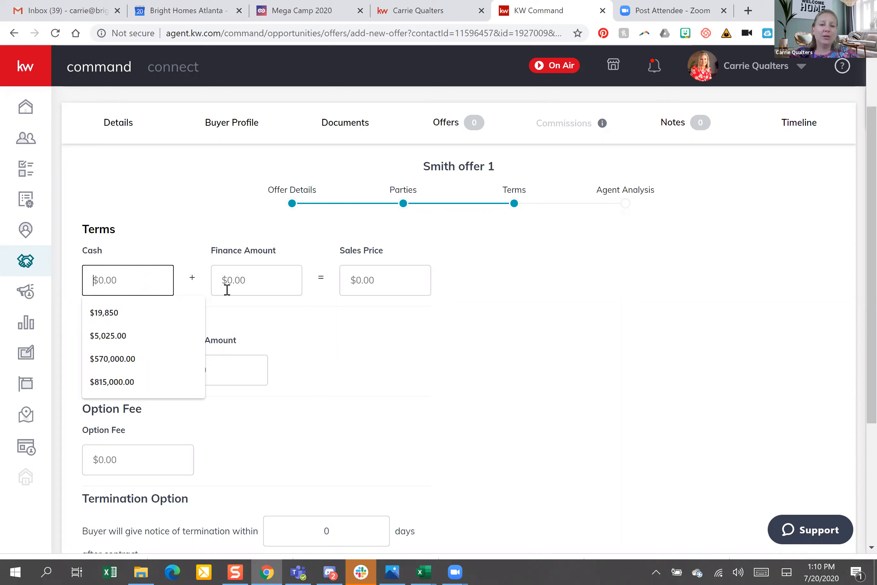
# Enter $450,000 finance amount and $50,000 cash, confirming the $500,000 sales price
pyautogui.click(261, 281)
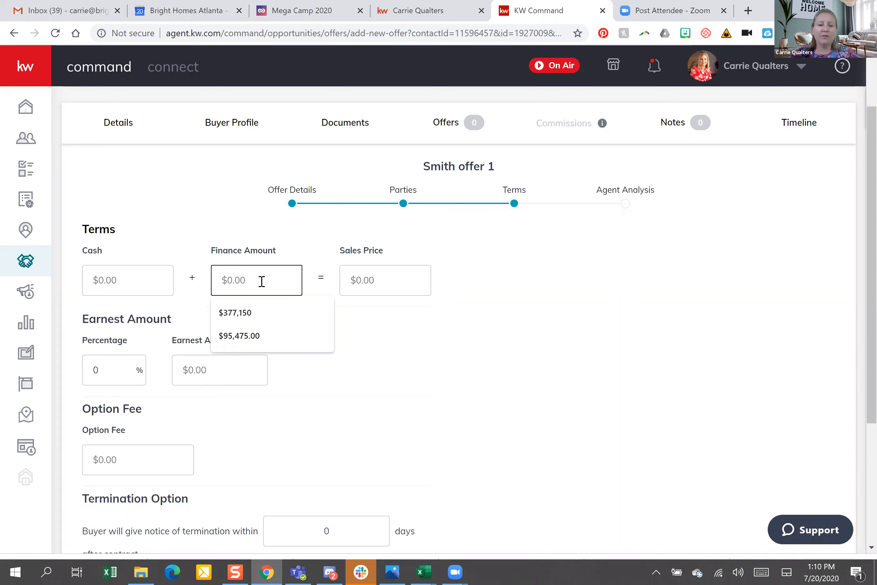
pyautogui.write('450,000')
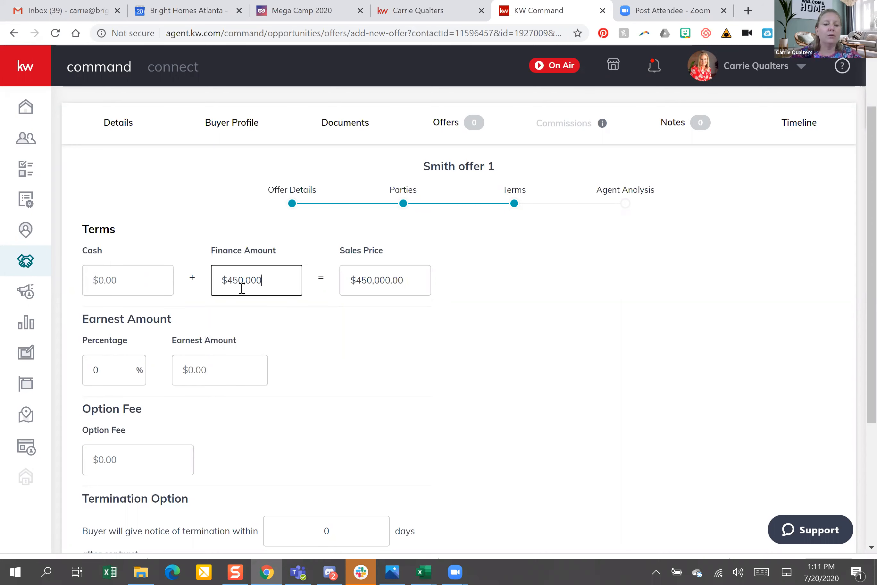
pyautogui.click(124, 280)
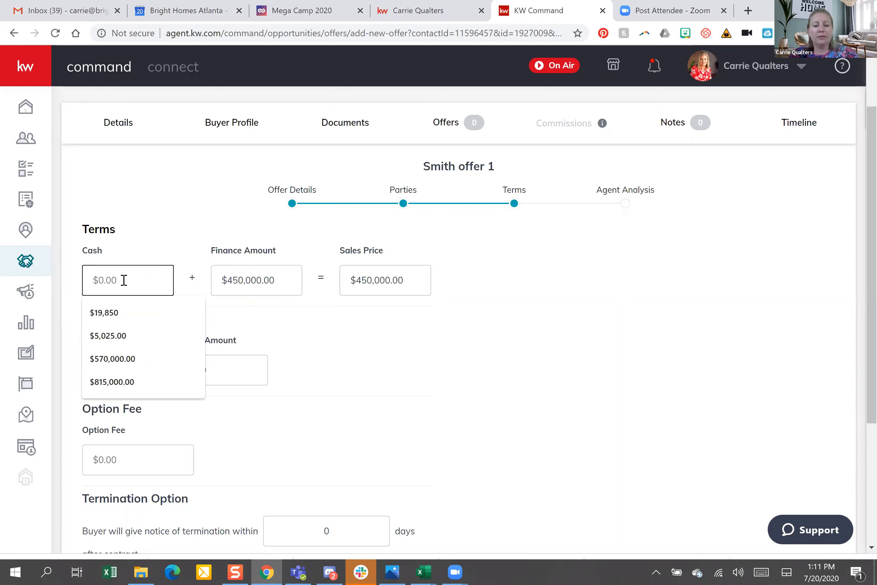
pyautogui.write('50,000')
pyautogui.click(373, 271)
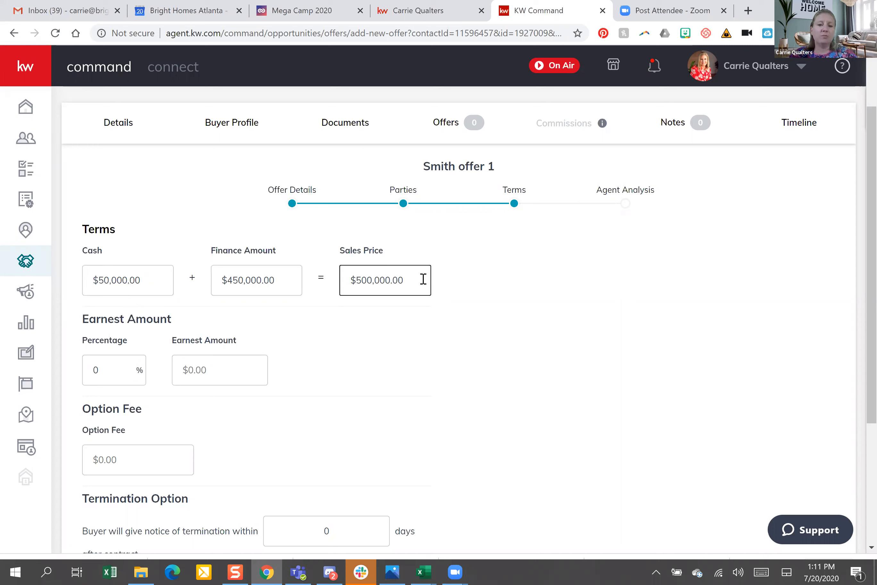
pyautogui.tripleClick(370, 284)
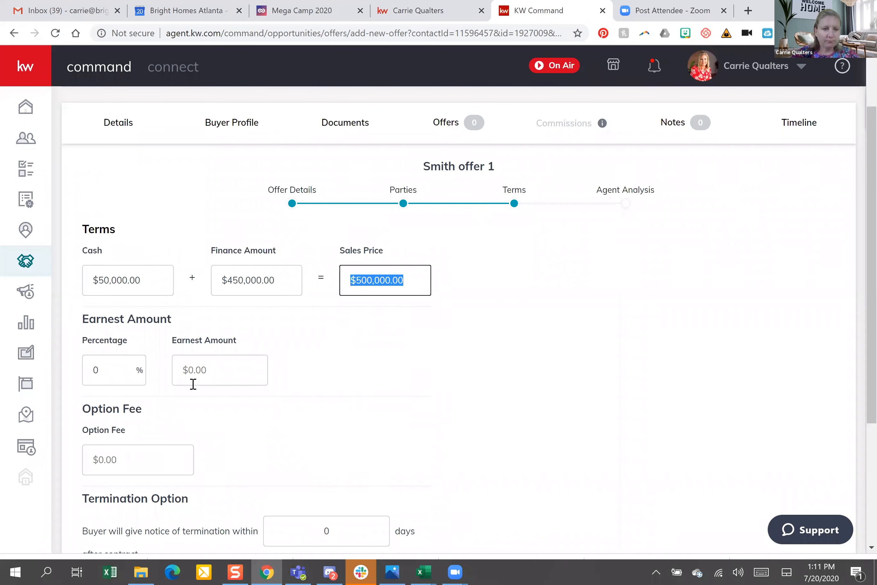
# Enter $5,000 as the earnest money dollar amount, leaving the 1 percent rate unchanged
pyautogui.click(123, 367)
pyautogui.click(124, 368)
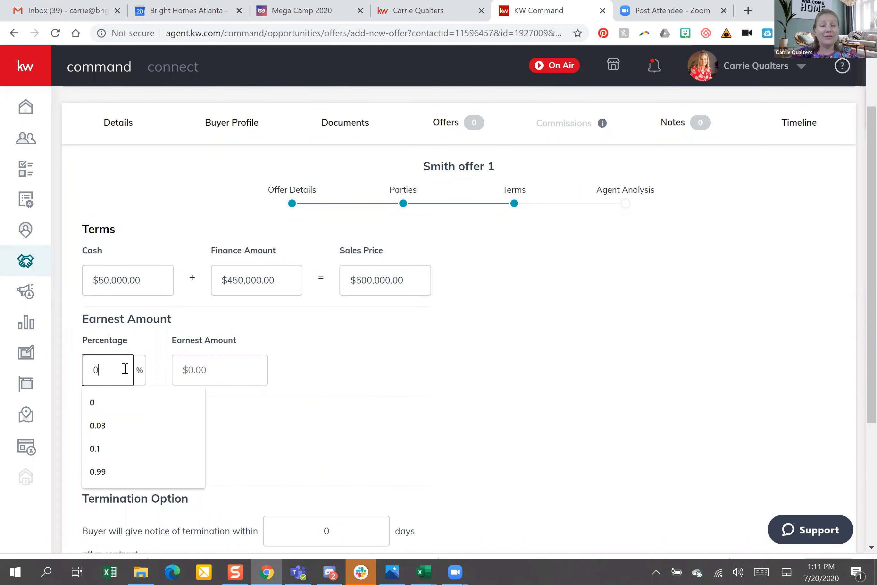
pyautogui.click(225, 373)
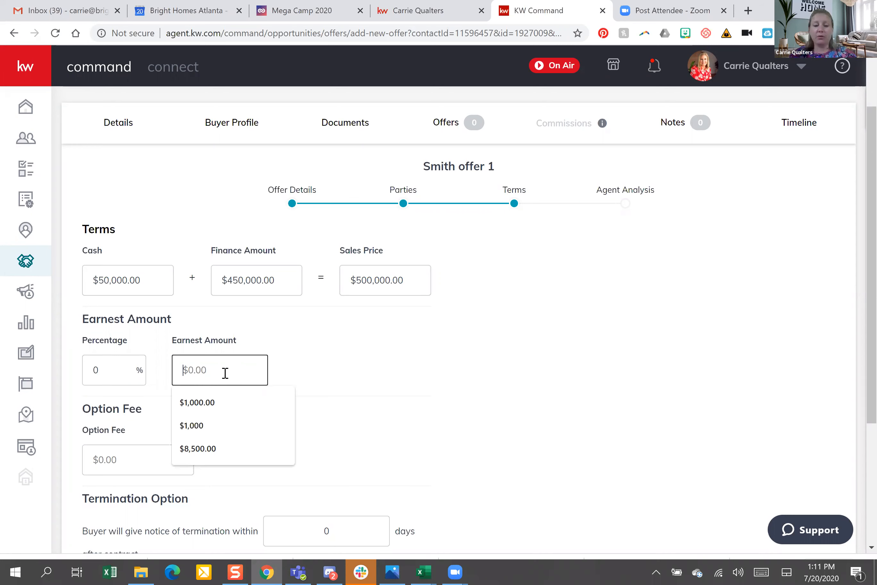
pyautogui.write('5000')
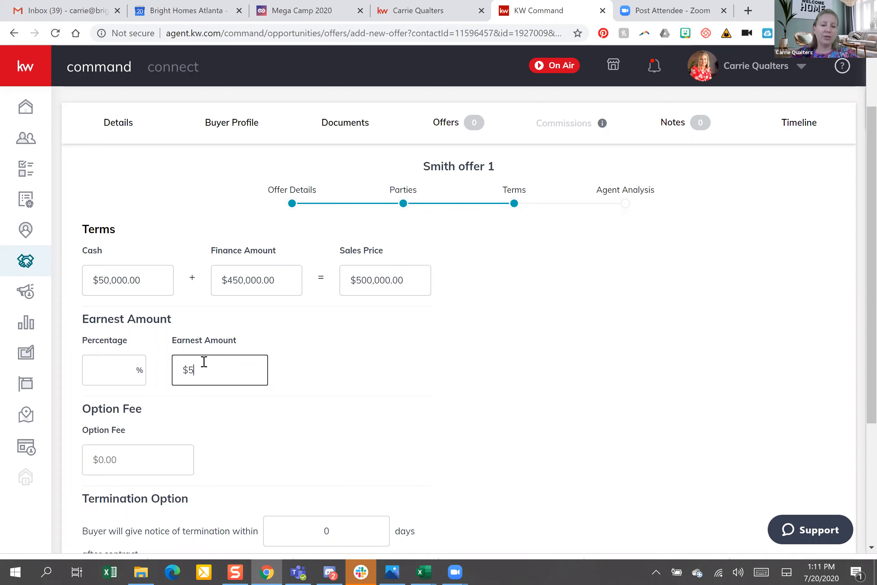
pyautogui.click(116, 367)
pyautogui.click(439, 380)
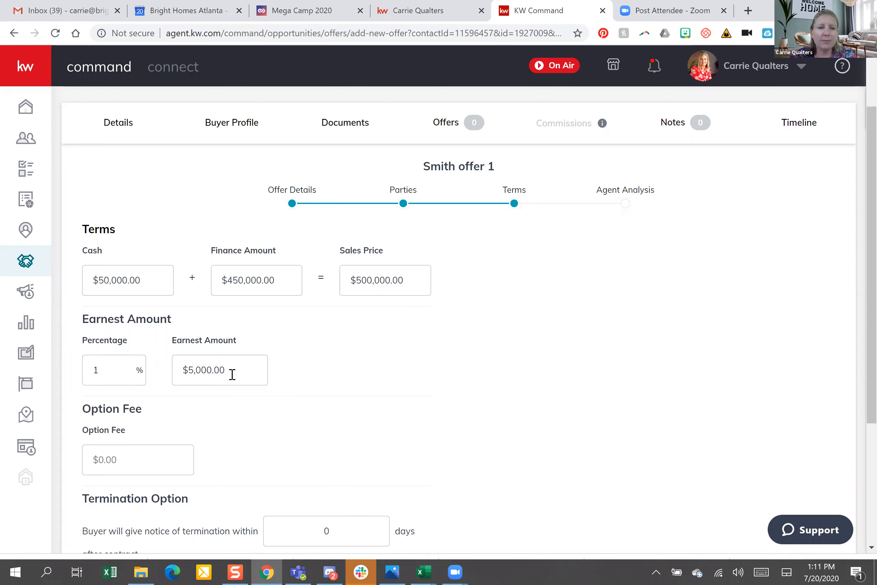
# Change the finance amount to $480,000
pyautogui.click(167, 388)
pyautogui.hotkey('ctrl', 'a')
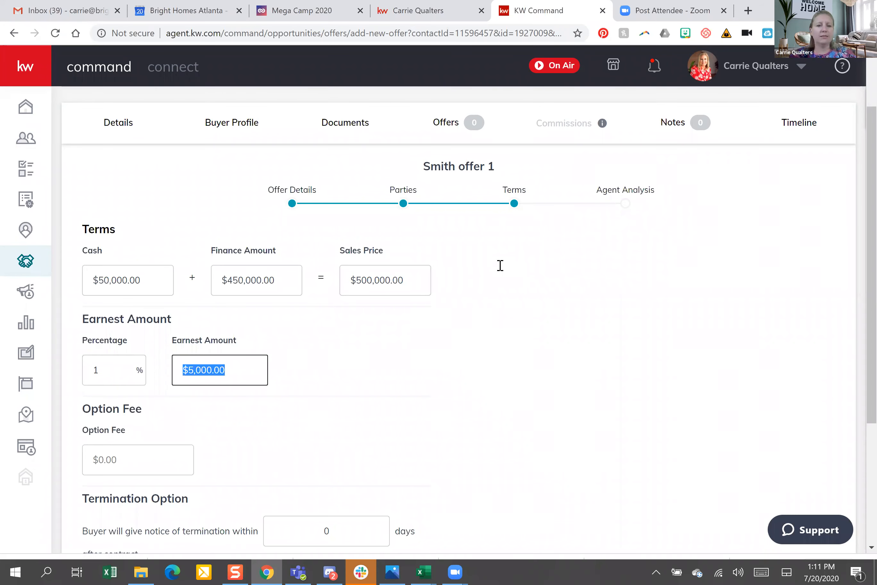
pyautogui.click(236, 284)
pyautogui.press('BackSpace')
pyautogui.write('8')
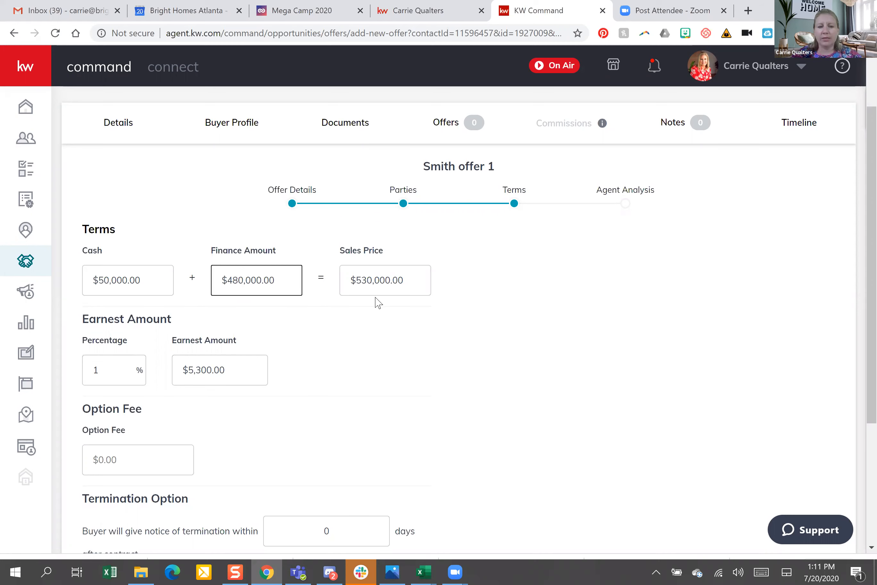
# Correct the earnest money so it reads $5,000.00, giving 0.94%
pyautogui.click(239, 372)
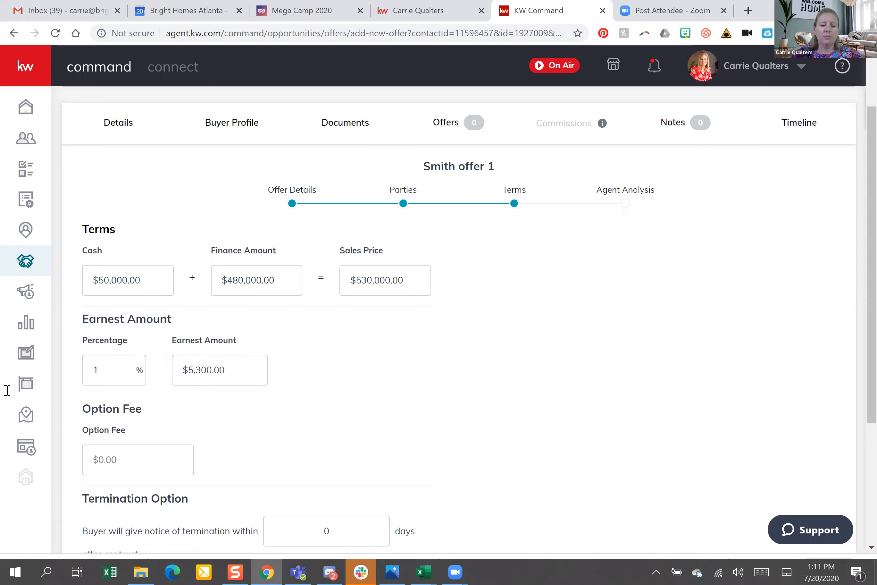
pyautogui.write('500,000')
pyautogui.click(258, 419)
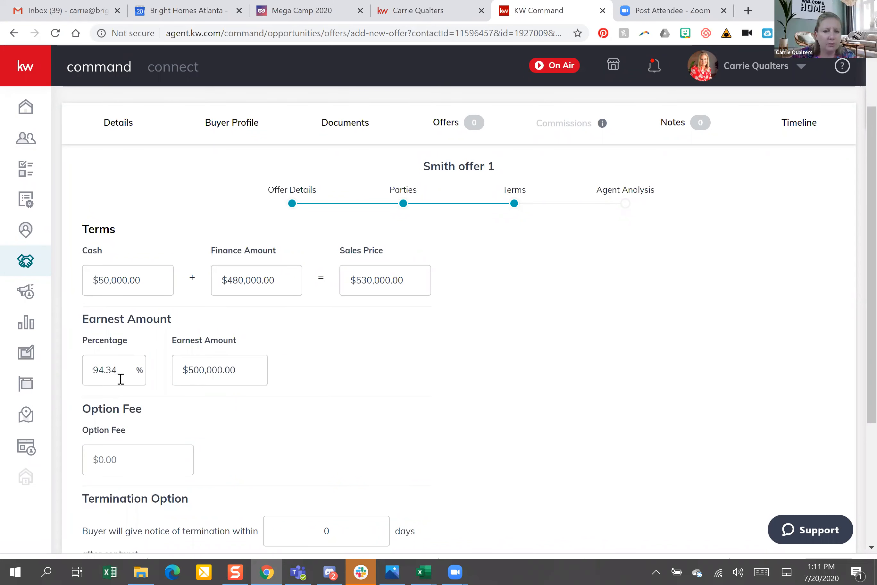
pyautogui.click(219, 369)
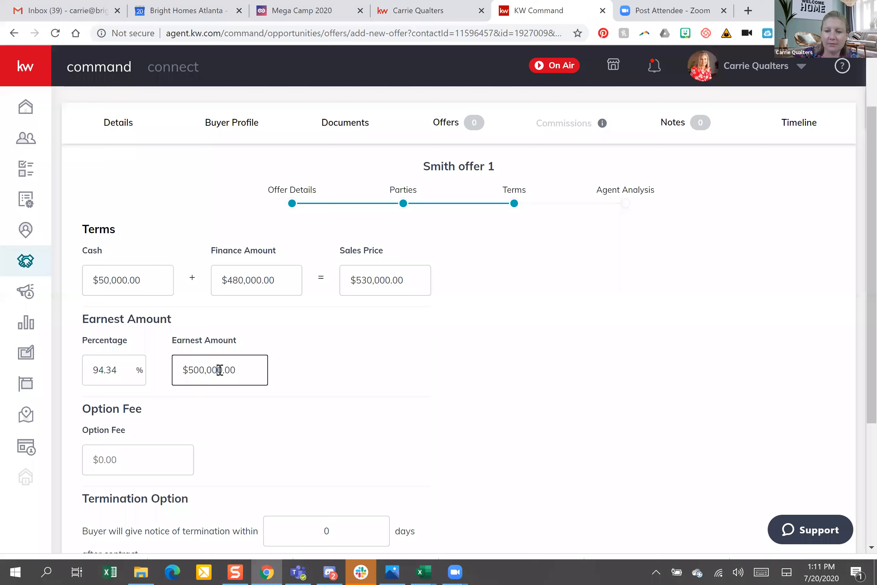
pyautogui.press('BackSpace')
pyautogui.press('BackSpace')
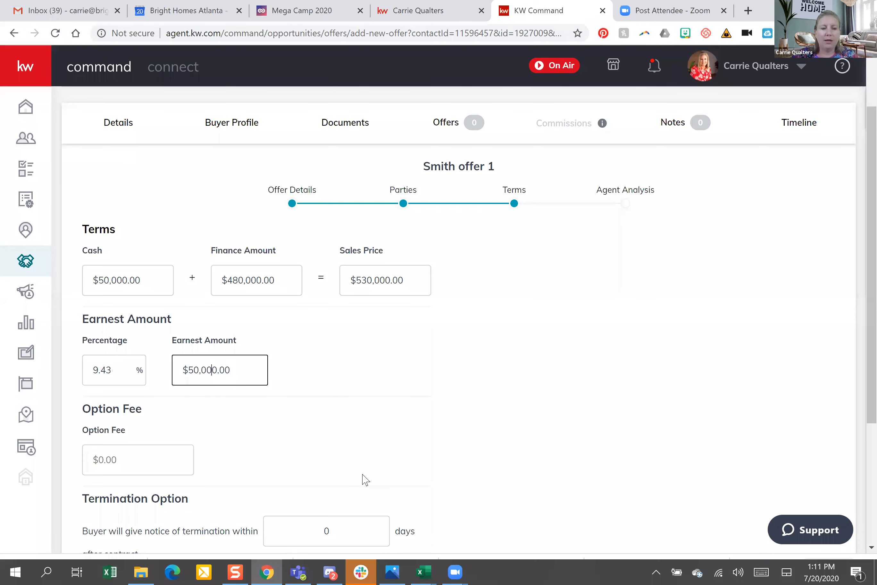
pyautogui.click(202, 429)
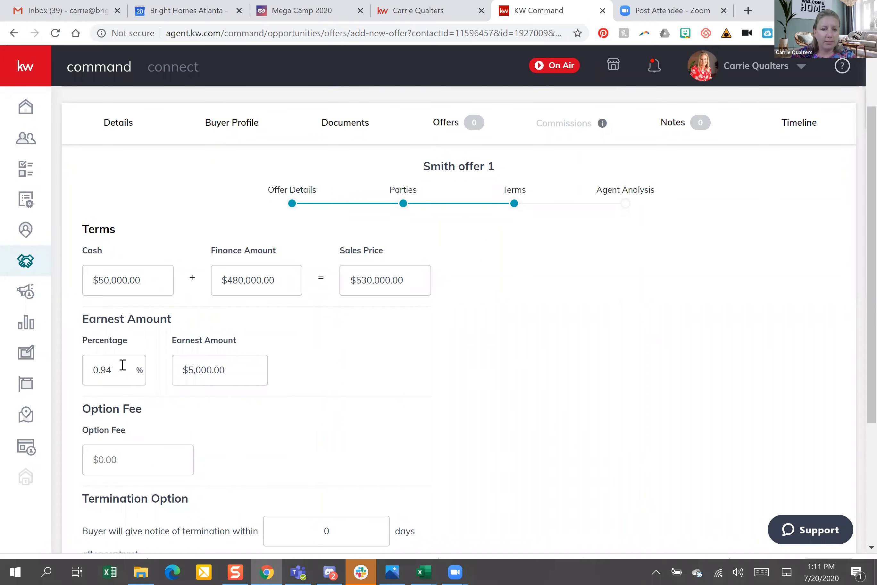
pyautogui.click(220, 375)
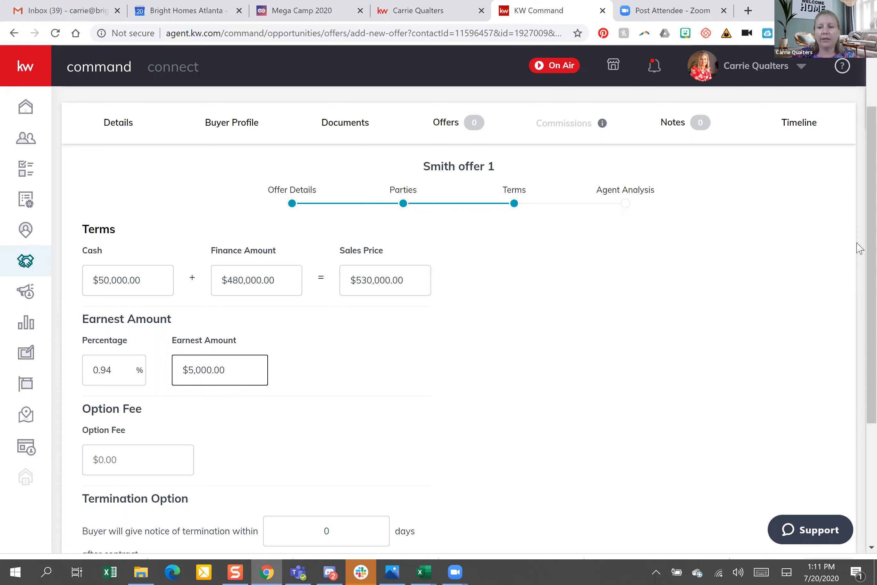
# Leave the option fee at $0.00 and set a 10-day termination notice
pyautogui.scroll(-5, 323, 279)
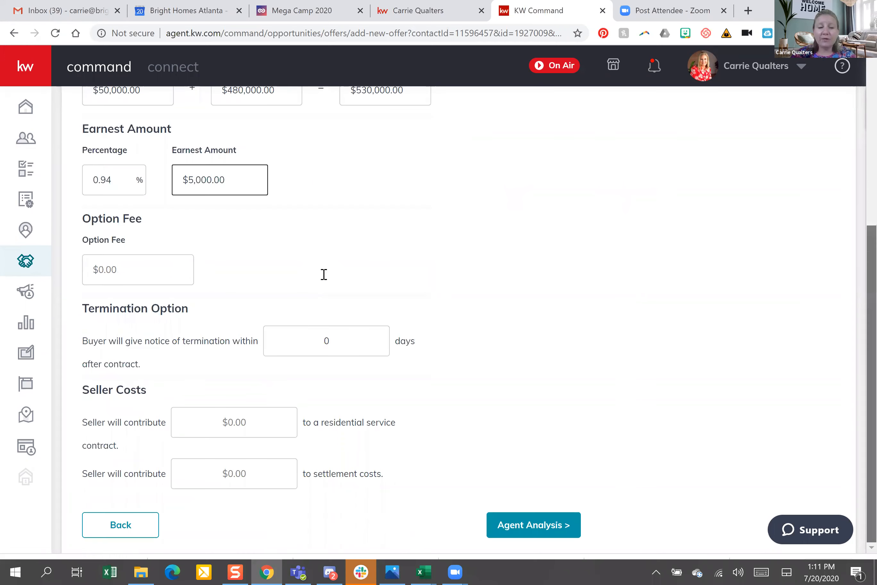
pyautogui.click(144, 271)
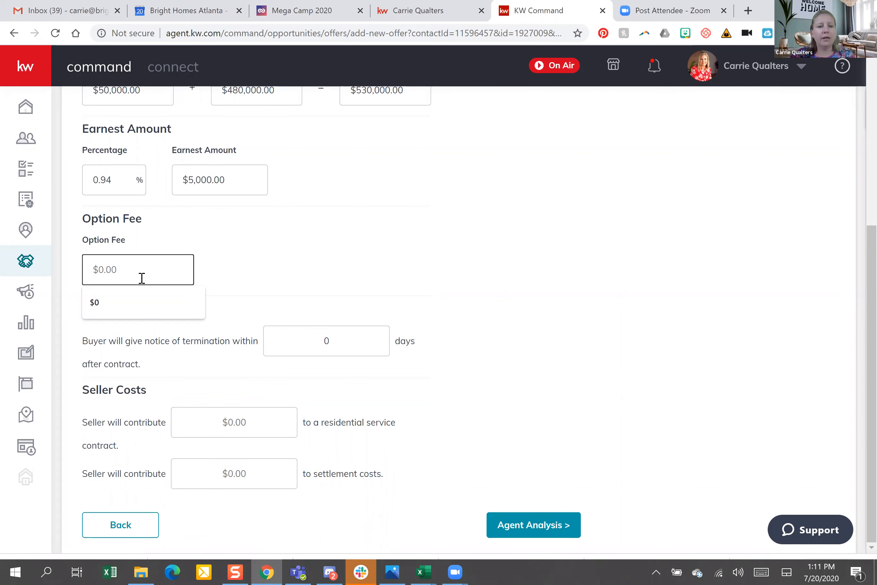
pyautogui.click(264, 256)
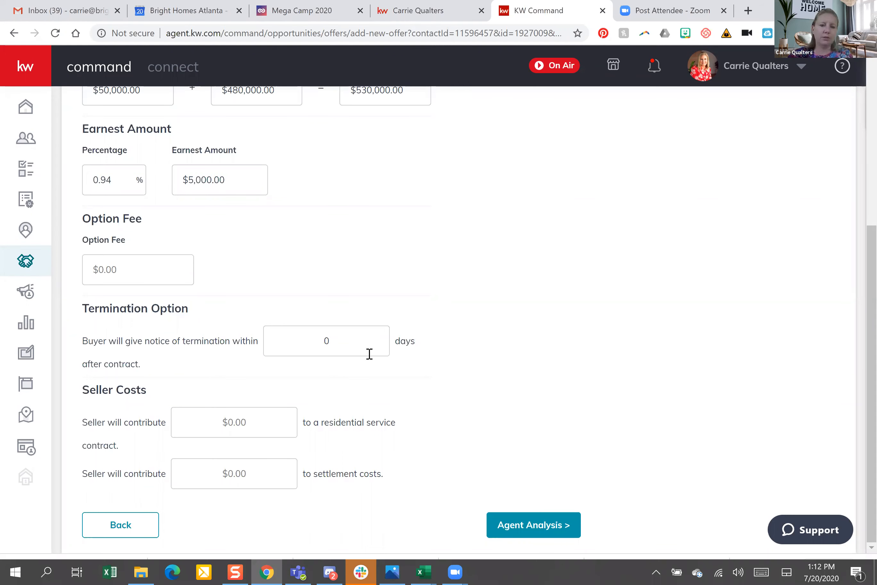
pyautogui.click(265, 340)
pyautogui.write('10')
pyautogui.click(335, 442)
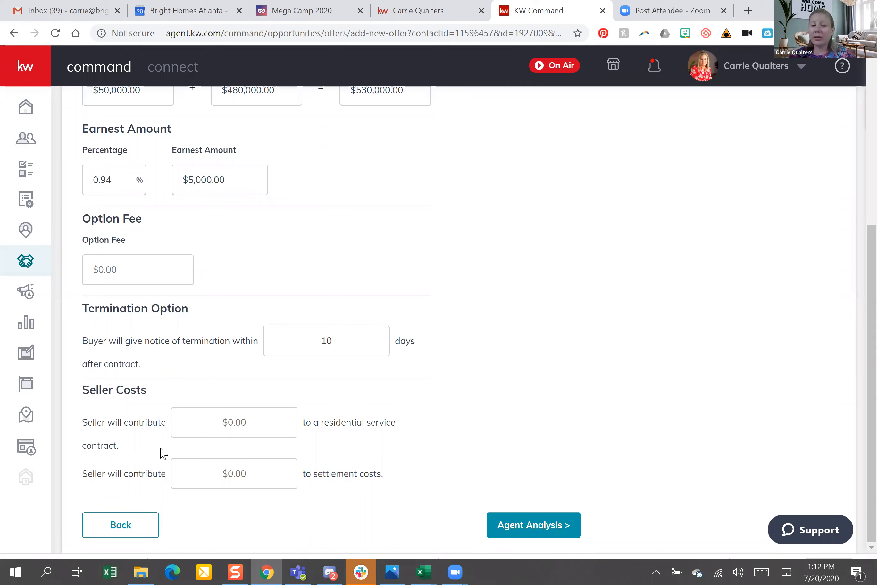
# Enter $3,500.00 as the seller's contribution to settlement costs
pyautogui.moveTo(316, 473); pyautogui.dragTo(383, 501)
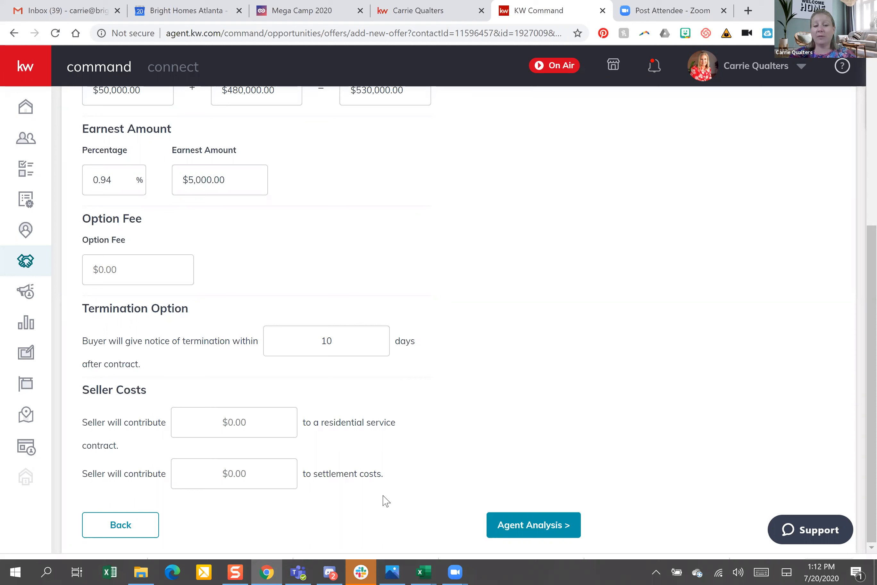
pyautogui.click(241, 477)
pyautogui.write('3500')
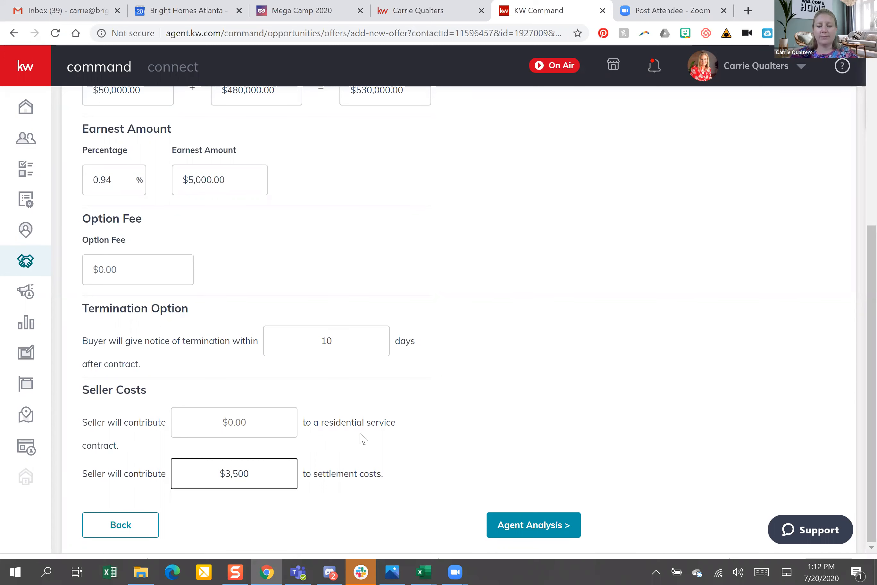
pyautogui.click(800, 311)
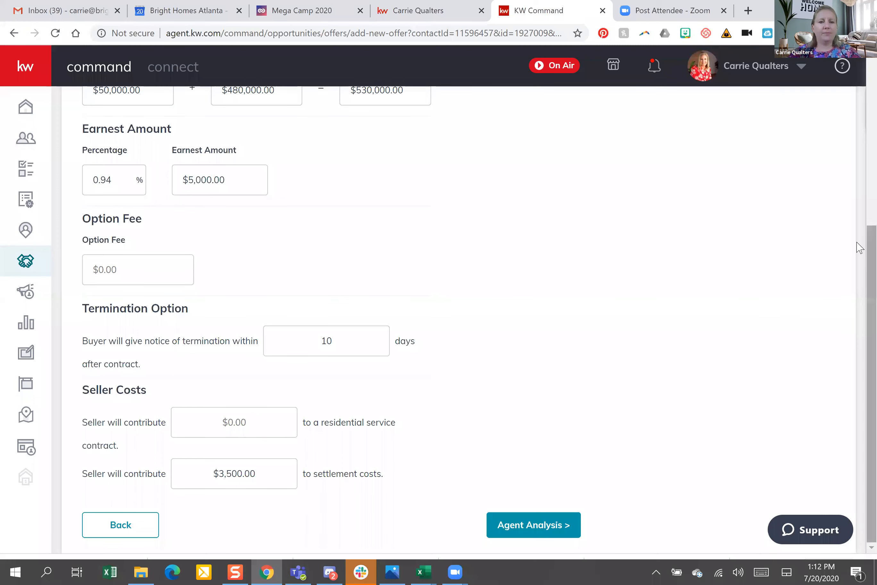
pyautogui.scroll(2, 860, 248)
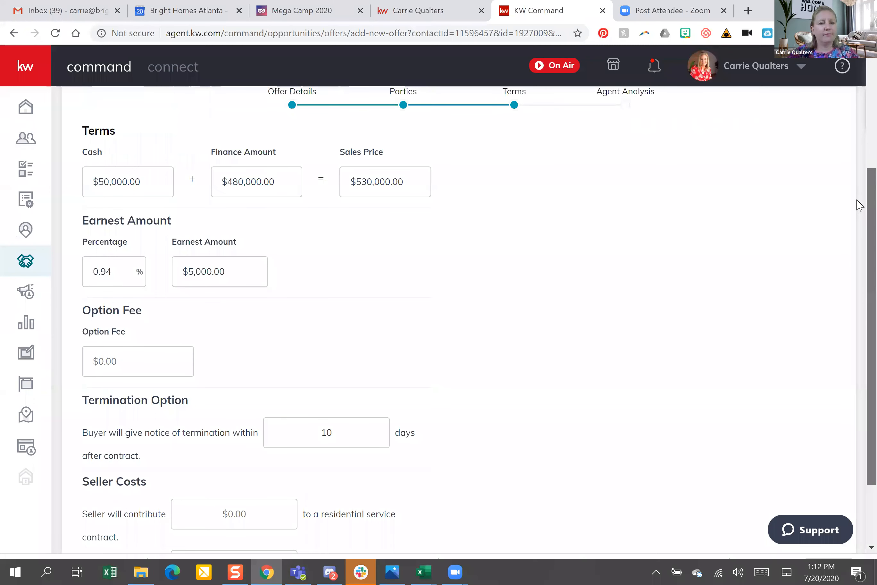
pyautogui.scroll(2, 859, 205)
pyautogui.scroll(-4, 860, 406)
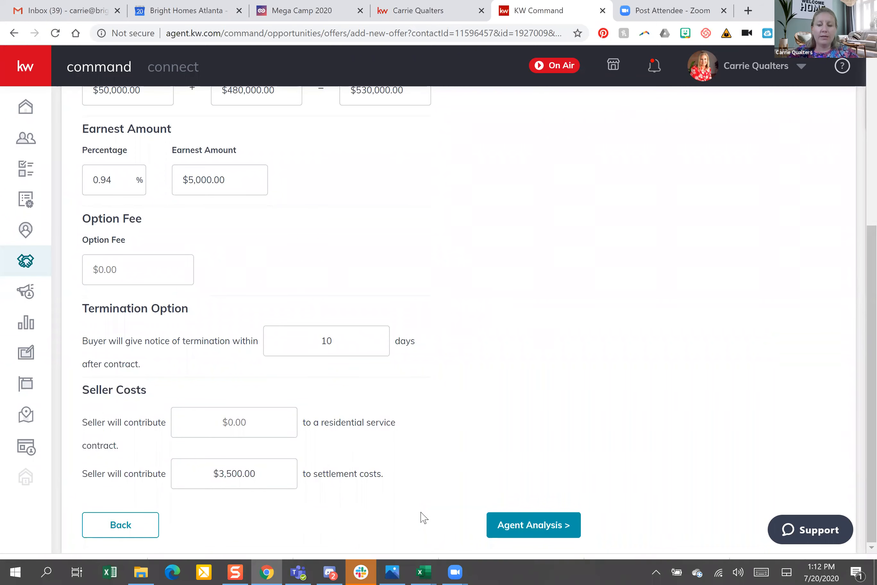
# On the Agent Analysis step, list 'highest price' and 'quick closing' as pros on two lines
pyautogui.click(531, 533)
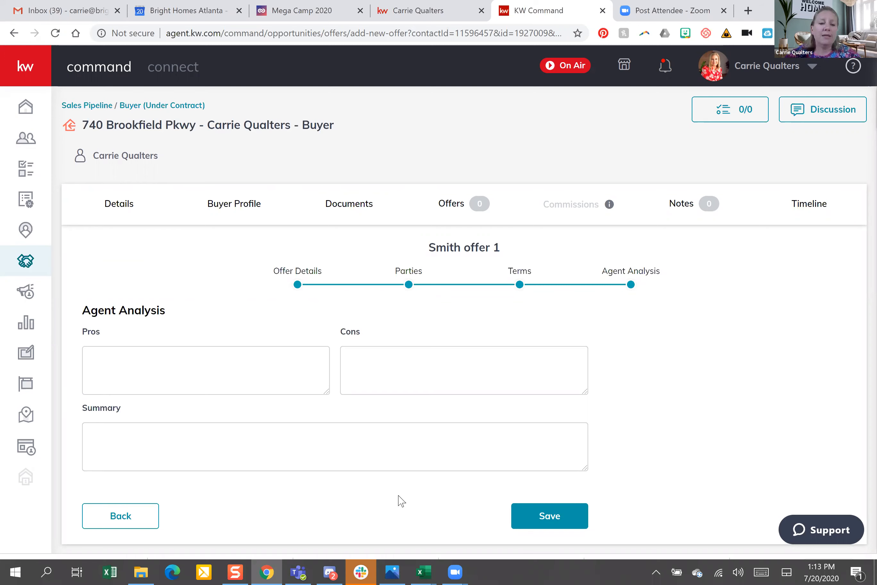
pyautogui.click(293, 351)
pyautogui.write('highest ')
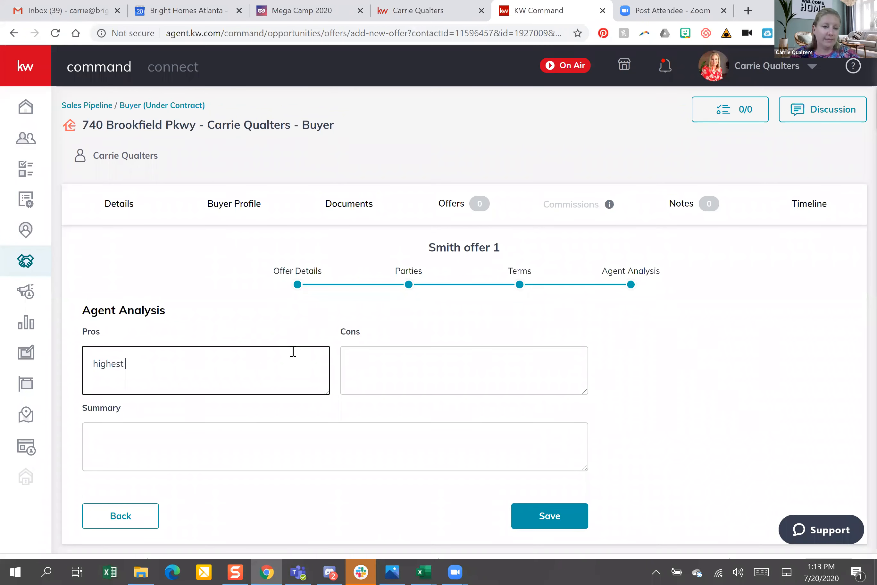
pyautogui.write('price')
pyautogui.press('Return')
pyautogui.write('quick')
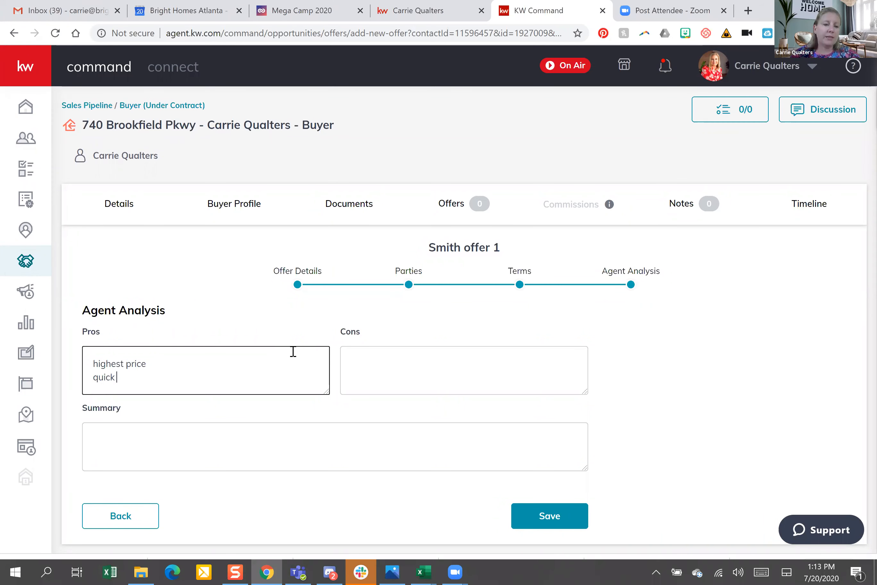
pyautogui.write(' closing')
# Add 'lower down payment' as the con and leave the summary blank
pyautogui.click(398, 355)
pyautogui.write('lower down paym')
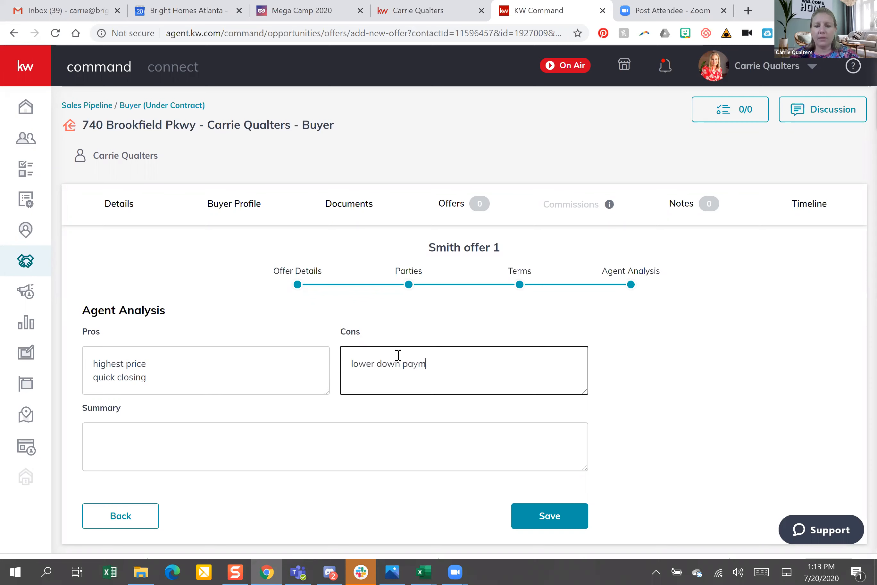
pyautogui.write('ent')
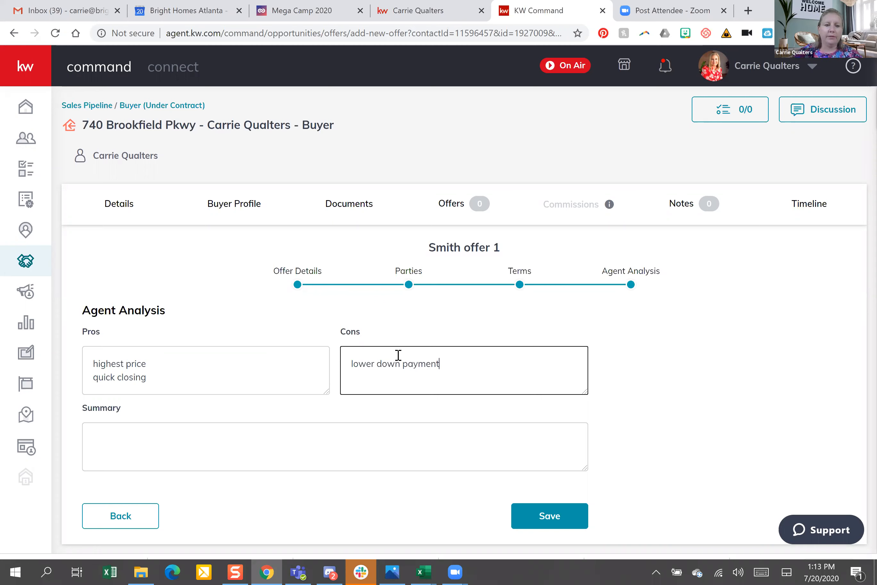
pyautogui.click(166, 446)
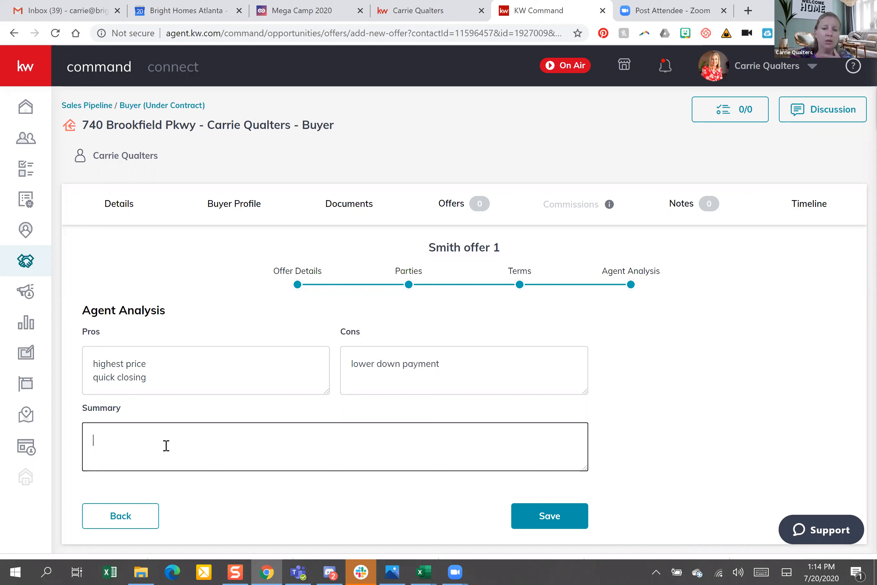
pyautogui.click(685, 376)
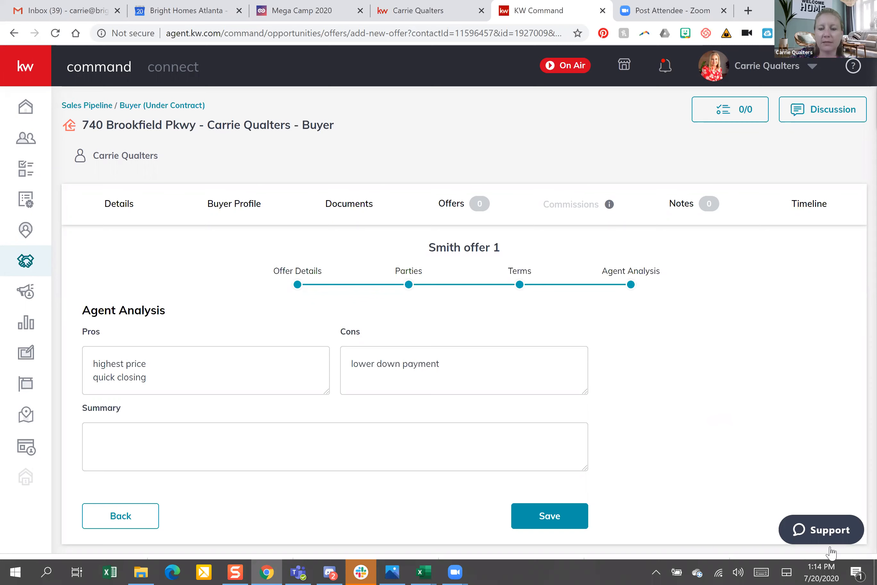
# Save the new offer and go to the deal's Documents checklist
pyautogui.click(553, 519)
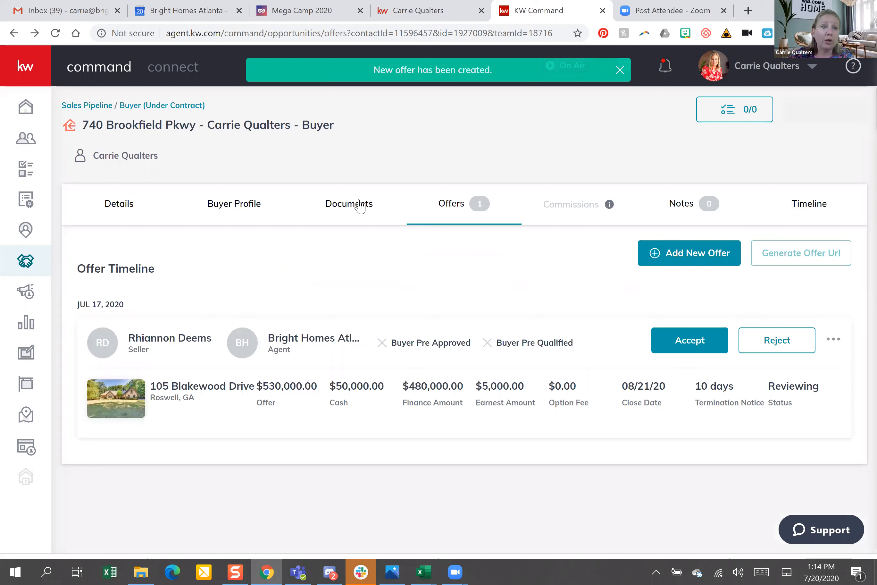
pyautogui.click(353, 217)
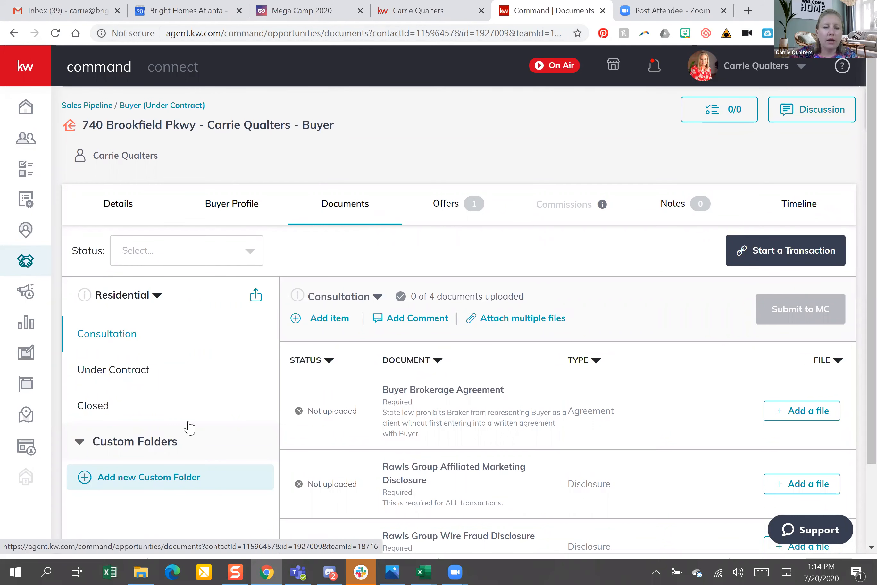
pyautogui.click(136, 372)
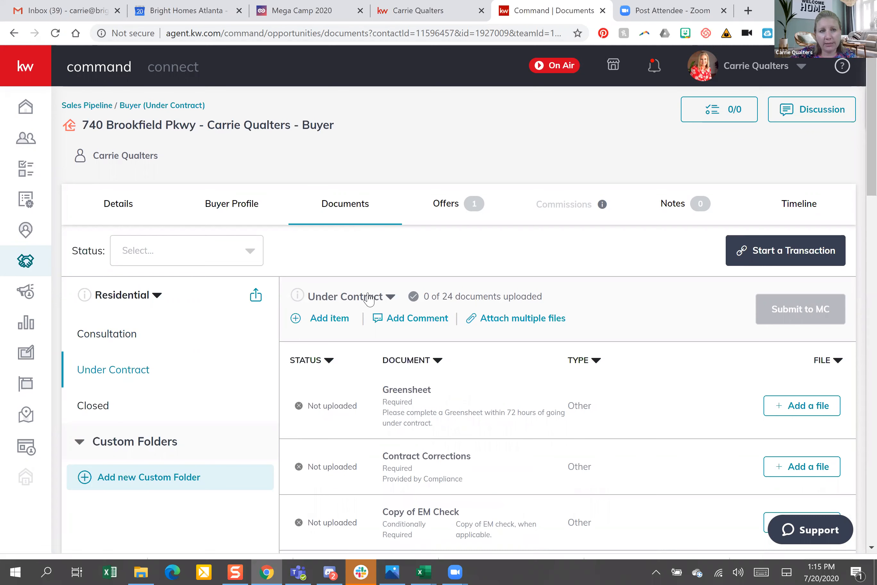
pyautogui.click(390, 298)
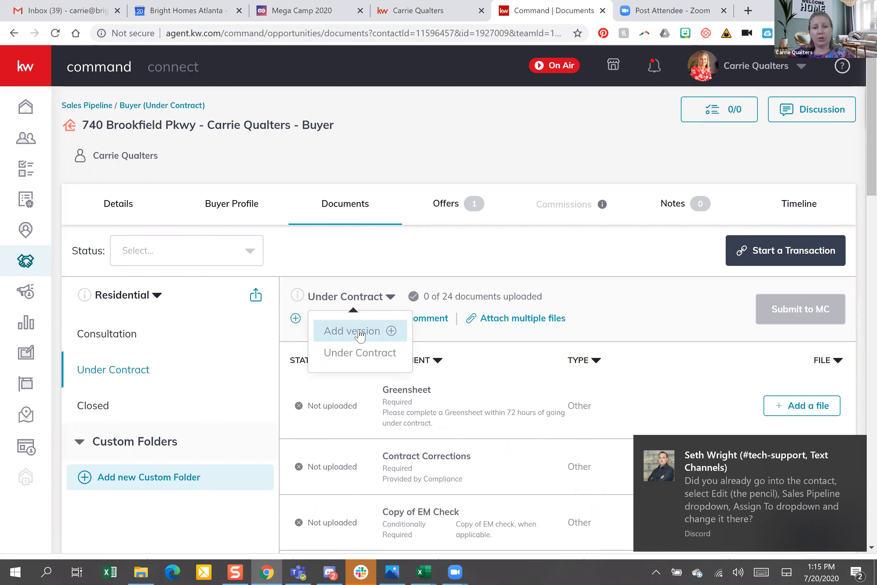
pyautogui.click(359, 330)
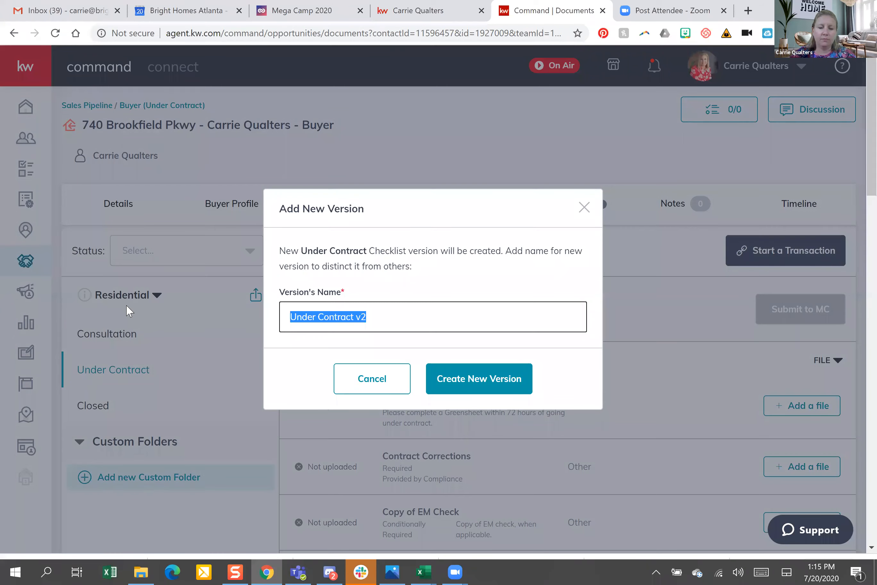
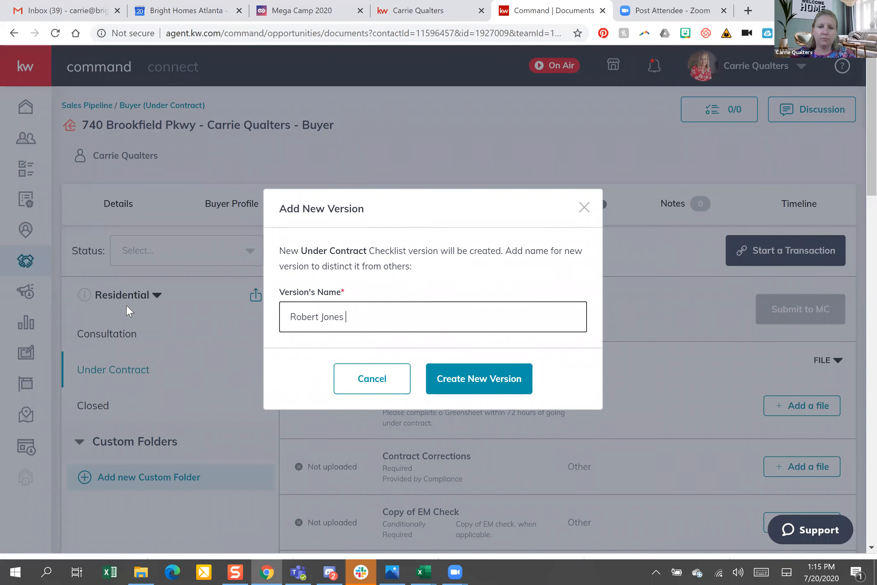
pyautogui.write('Offer')
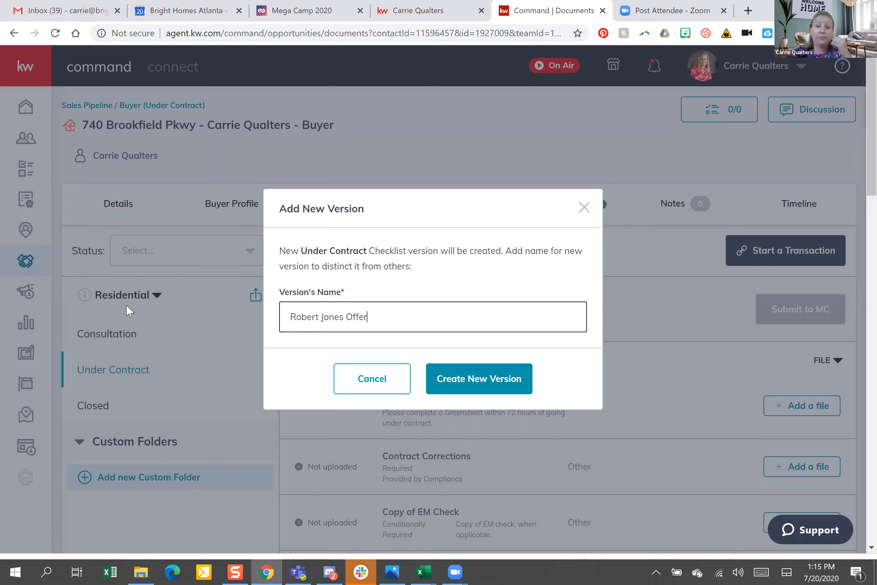
pyautogui.click(458, 379)
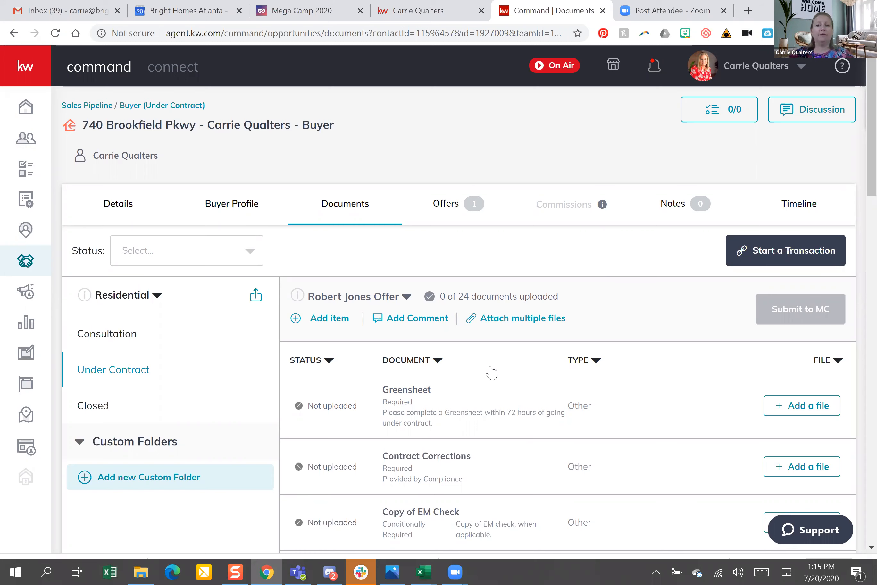
# Create a new checklist version named after the buyer's offer
pyautogui.click(399, 295)
pyautogui.click(359, 332)
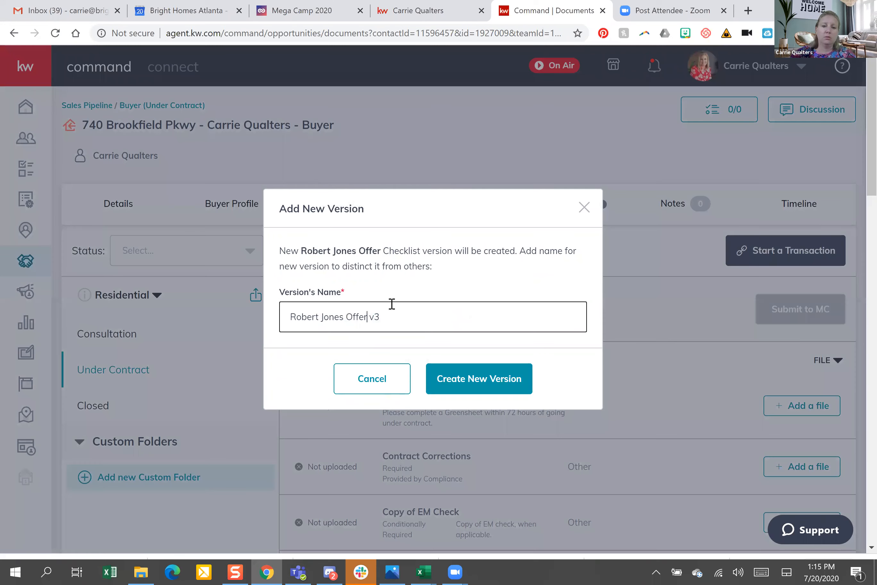
pyautogui.tripleClick(391, 304)
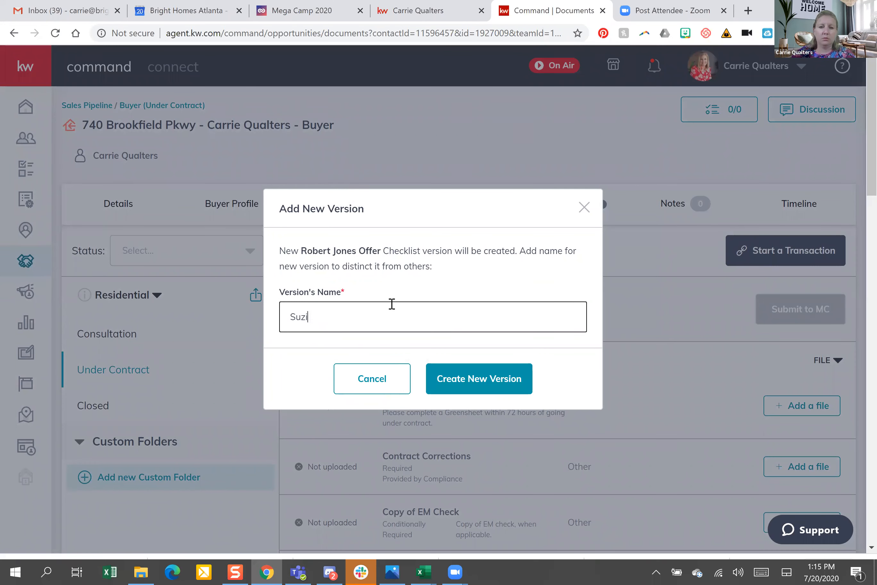
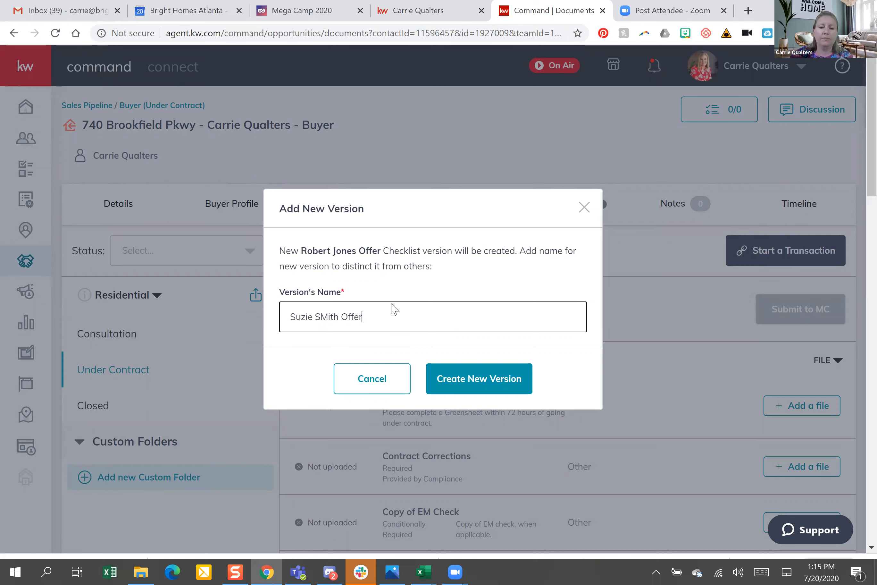
pyautogui.click(470, 375)
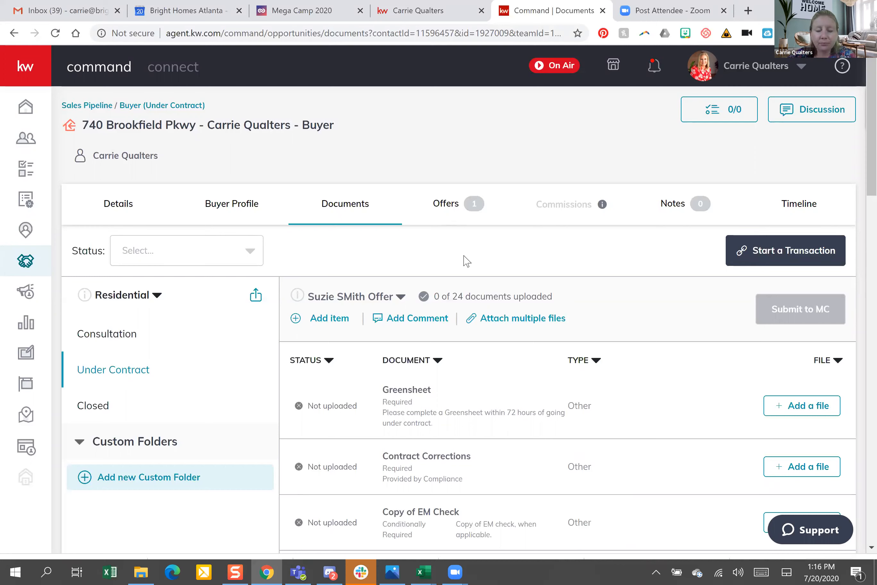
# Add a new offer and set its property address from the Dallas, GA suggestion
pyautogui.click(447, 207)
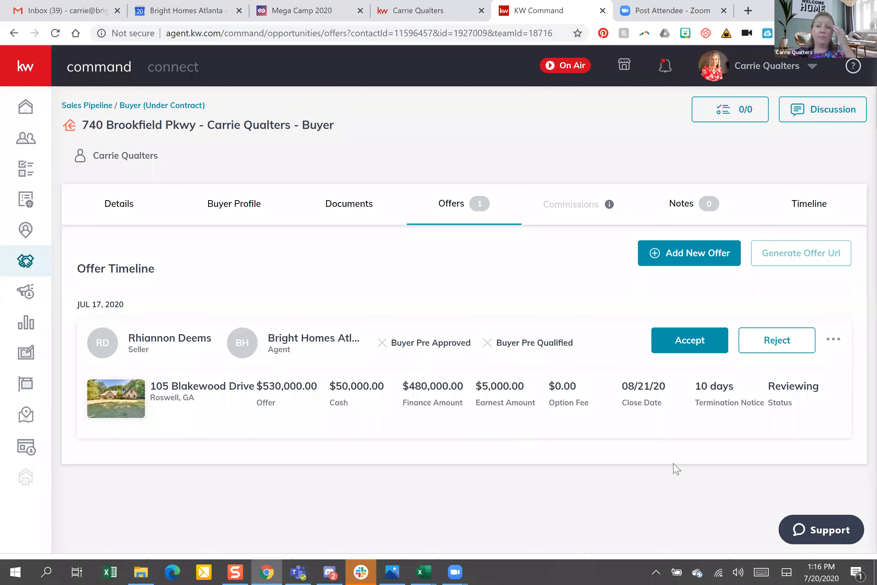
pyautogui.click(693, 258)
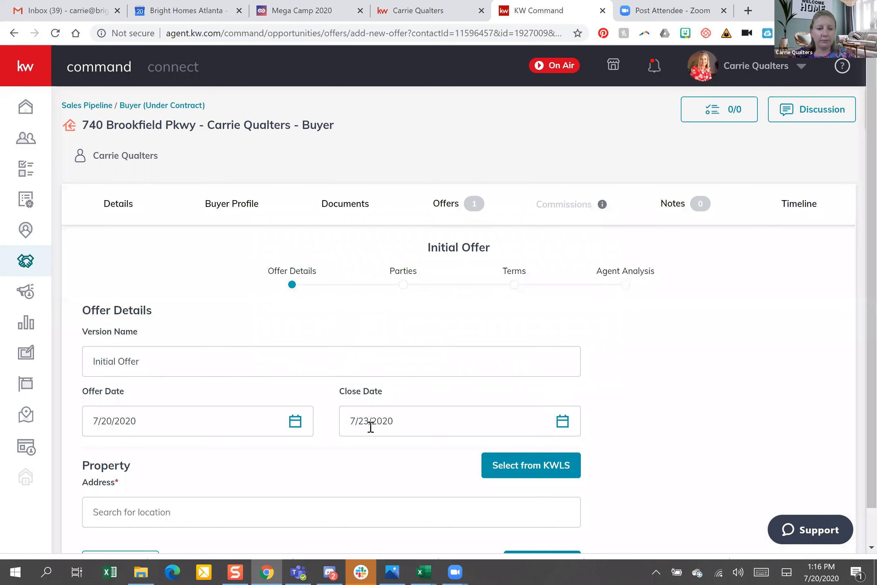
pyautogui.click(381, 497)
pyautogui.scroll(-1, 382, 495)
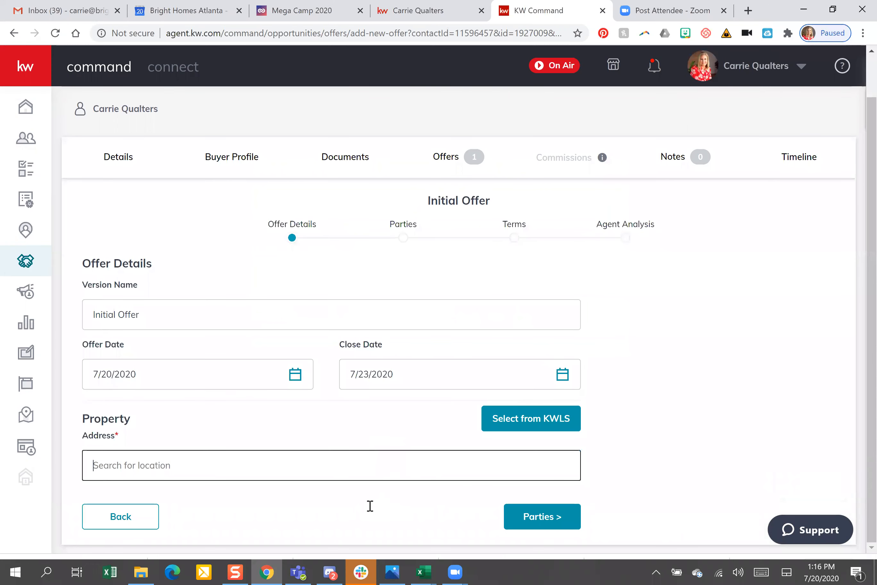
pyautogui.scroll(1, 370, 505)
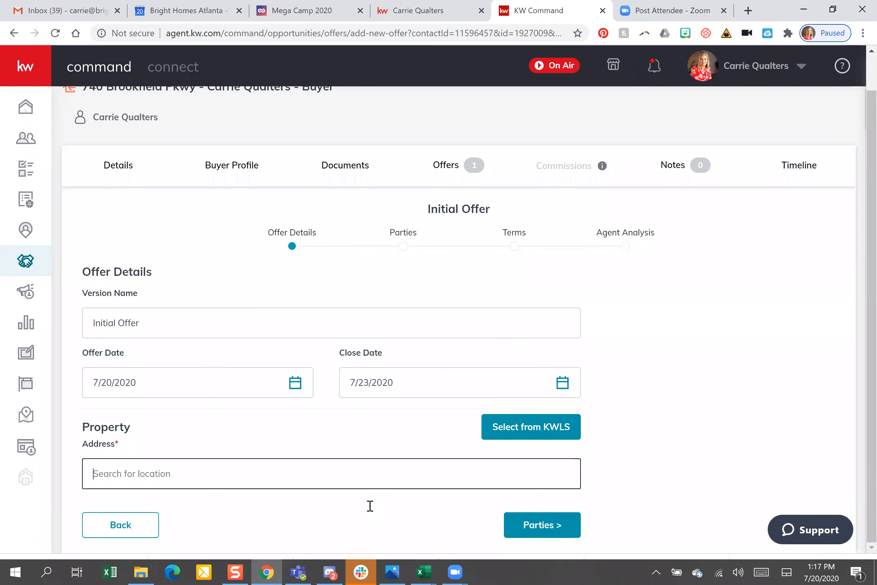
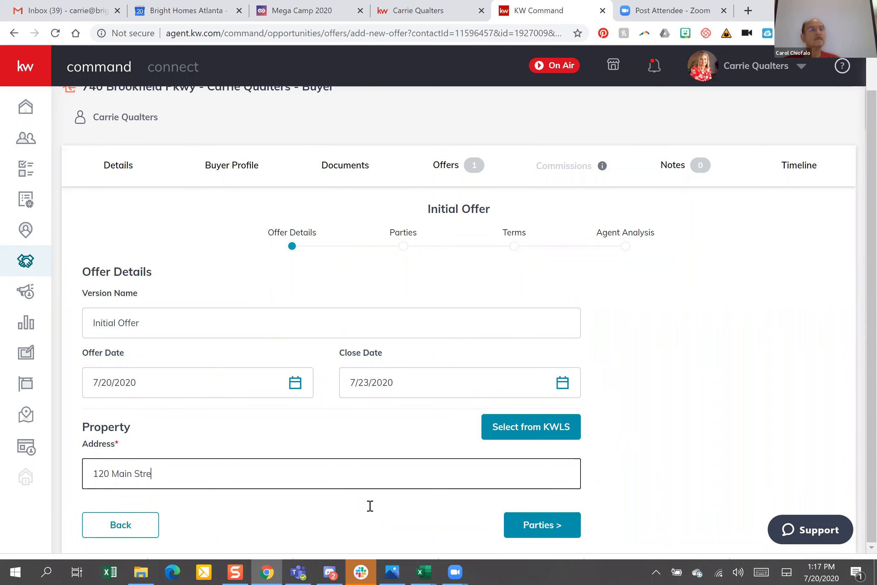
pyautogui.click(542, 527)
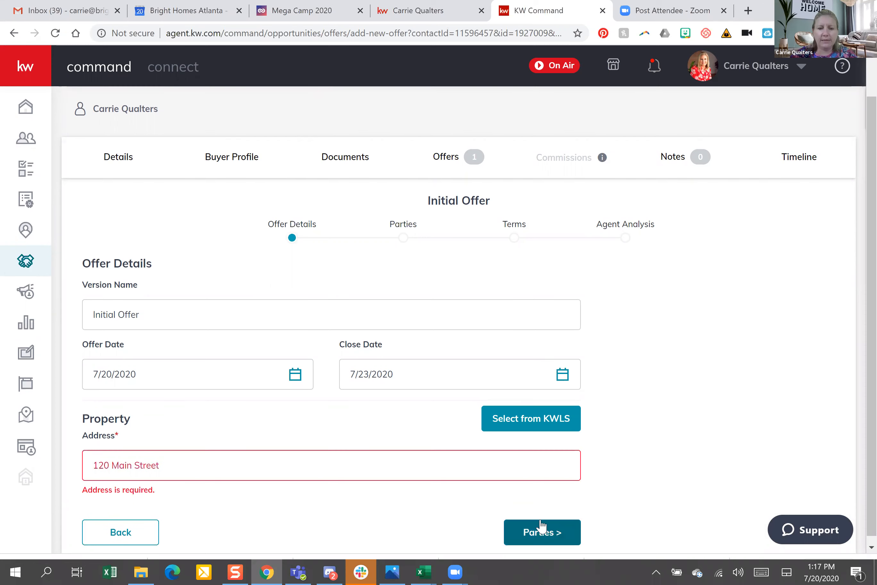
pyautogui.click(341, 463)
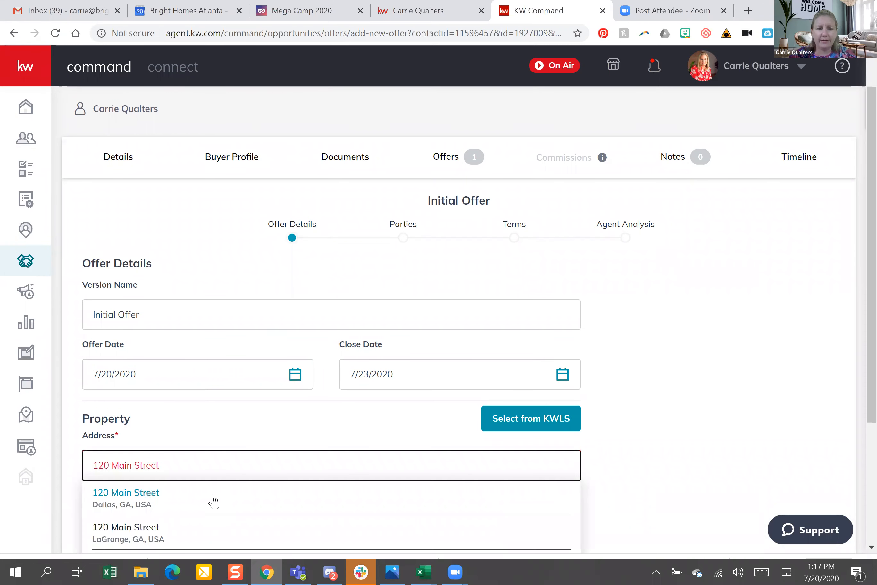
pyautogui.press('Return')
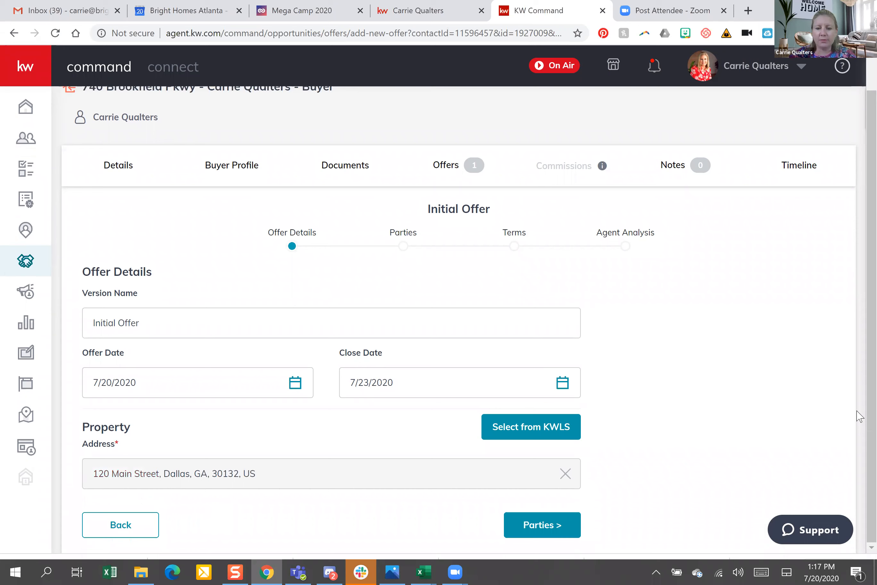
# Enter the seller's name and the seller's agent name for the offer
pyautogui.click(369, 343)
pyautogui.write('Joe ')
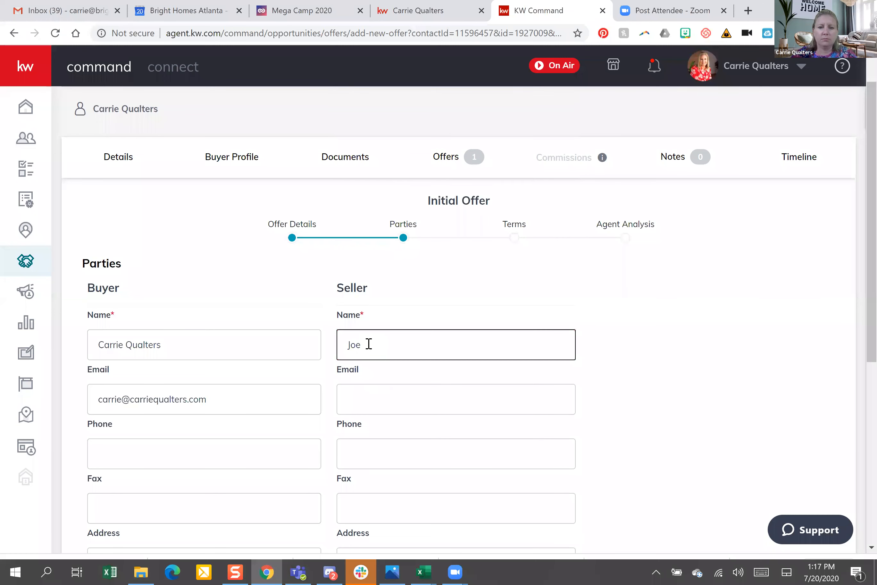
pyautogui.write('Seller')
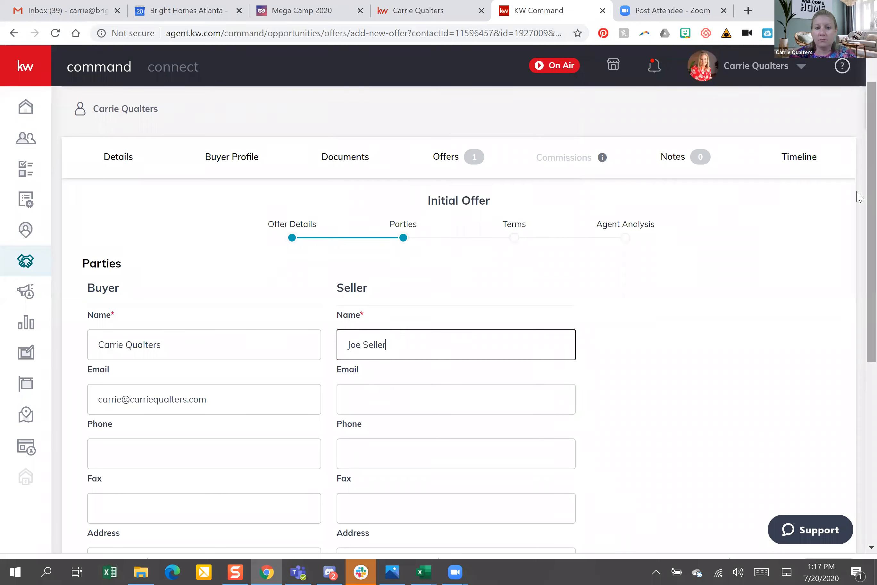
pyautogui.scroll(-6, 414, 335)
pyautogui.click(414, 335)
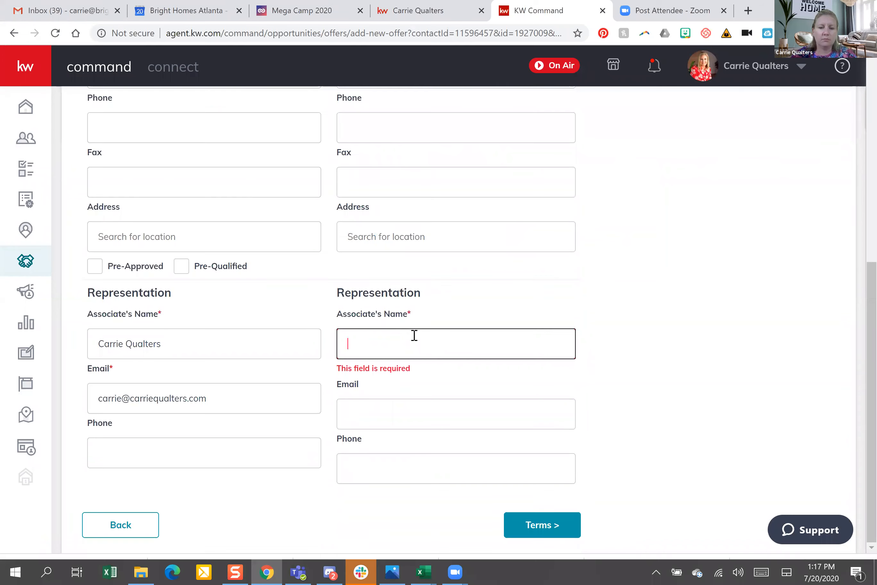
pyautogui.write('Jo')
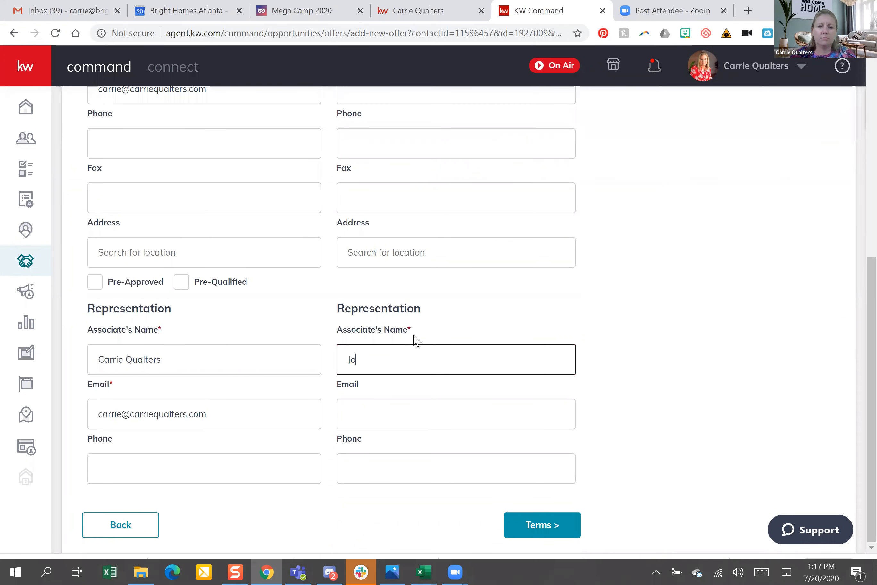
pyautogui.write('e Realtor')
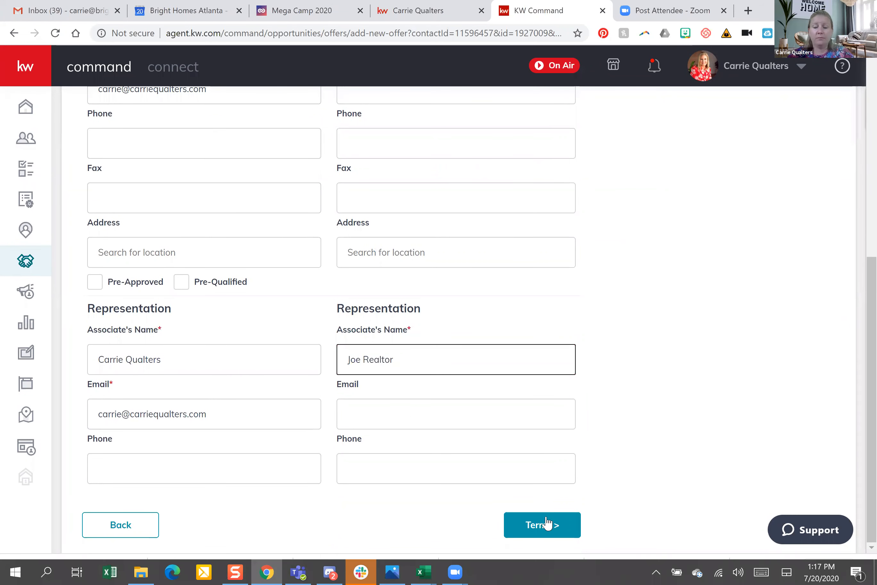
pyautogui.press('Return')
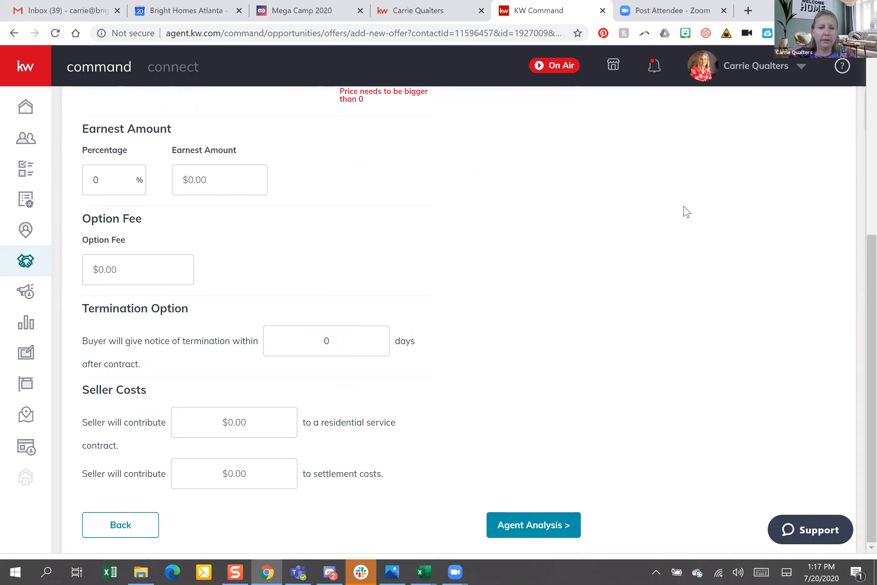
# Enter $20,000 cash, $490,000 financed and $10,000 earnest money
pyautogui.scroll(5, 122, 364)
pyautogui.click(123, 364)
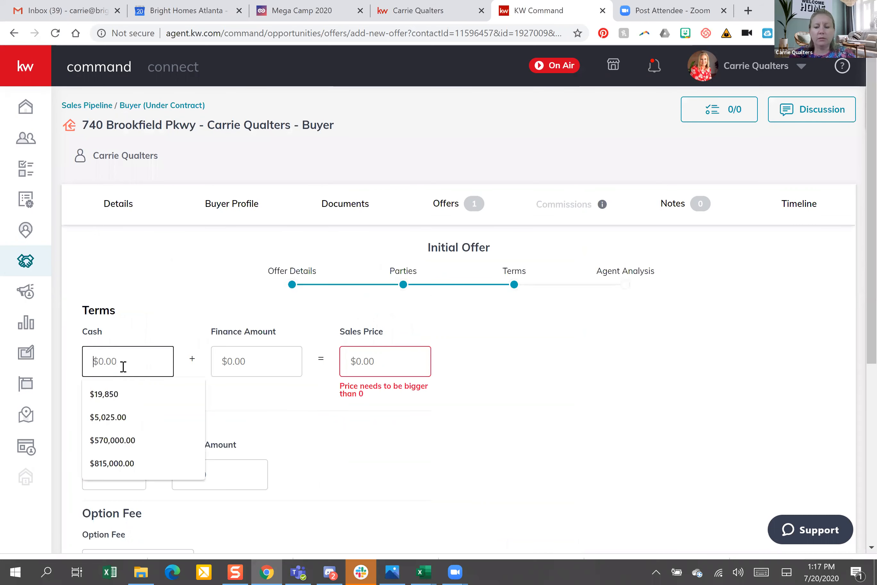
pyautogui.write('200000')
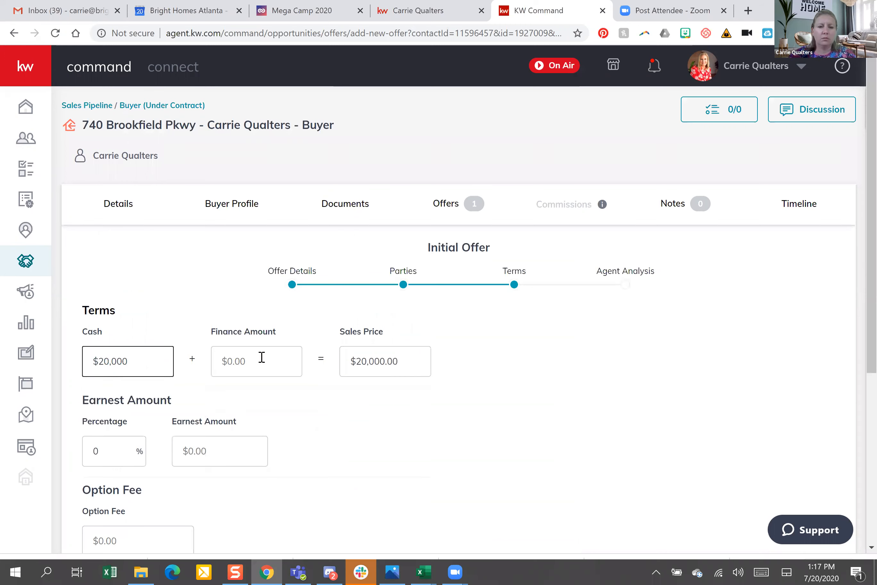
pyautogui.click(262, 357)
pyautogui.write('490')
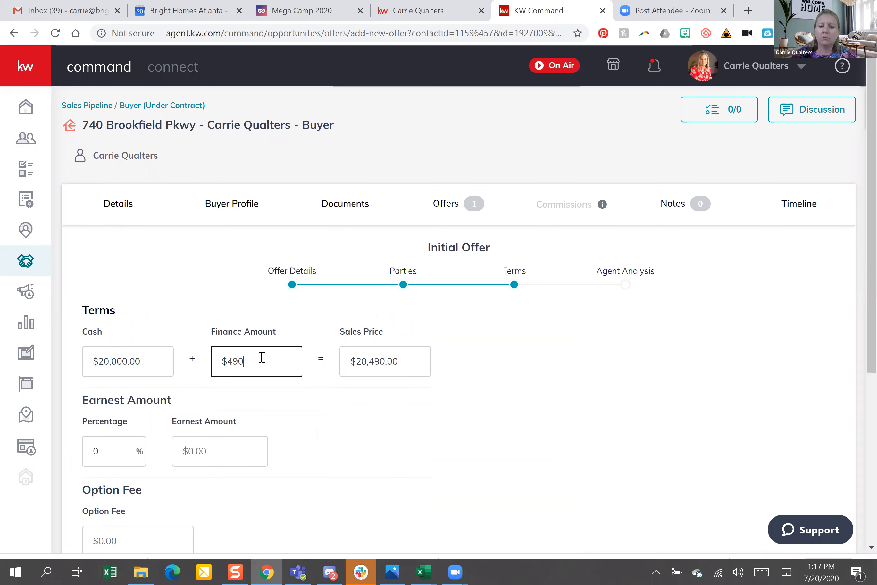
pyautogui.write(',000')
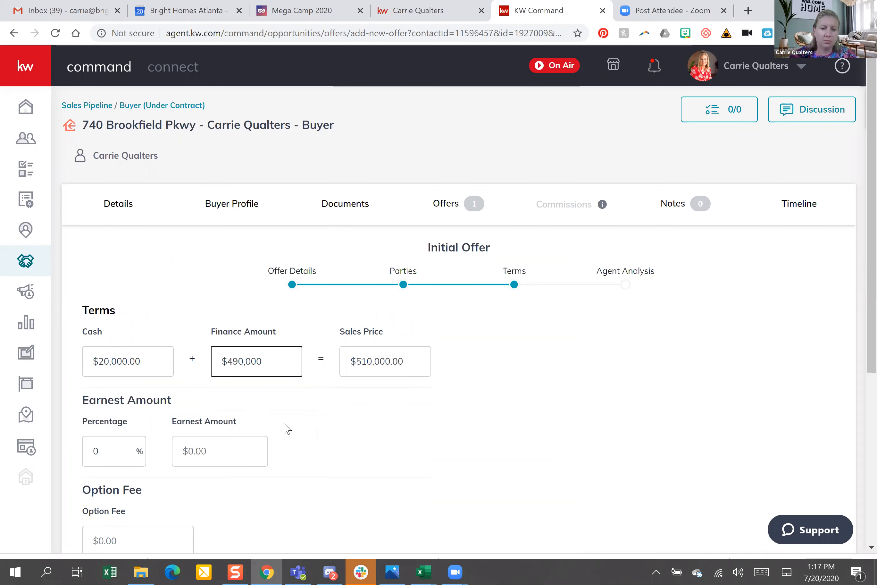
pyautogui.click(234, 452)
pyautogui.write('100000')
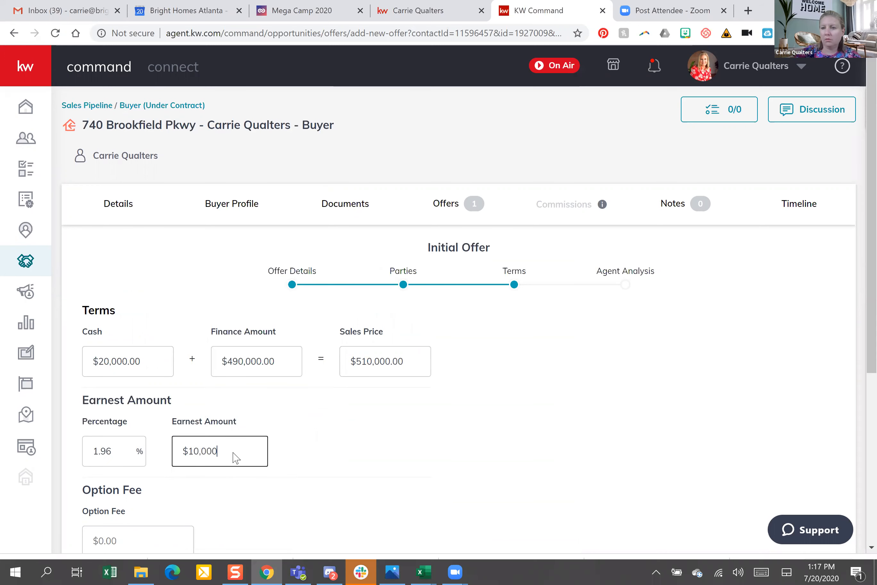
# Change the termination notice to 3 days
pyautogui.scroll(-5, 345, 360)
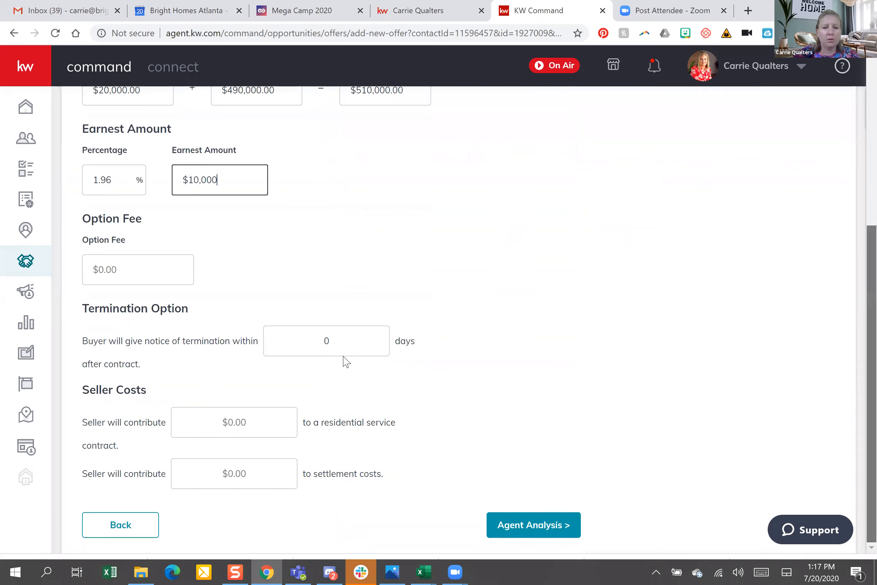
pyautogui.click(345, 350)
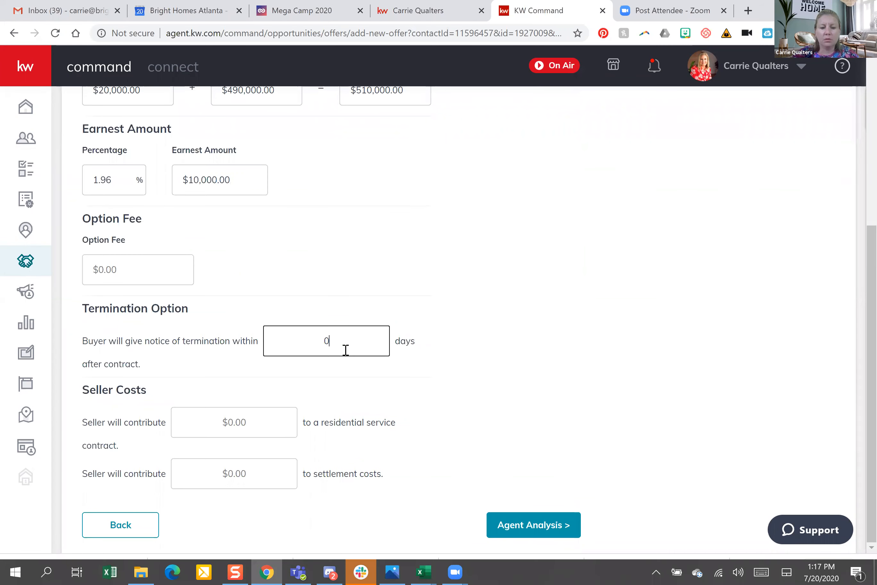
pyautogui.press('BackSpace')
pyautogui.write('3')
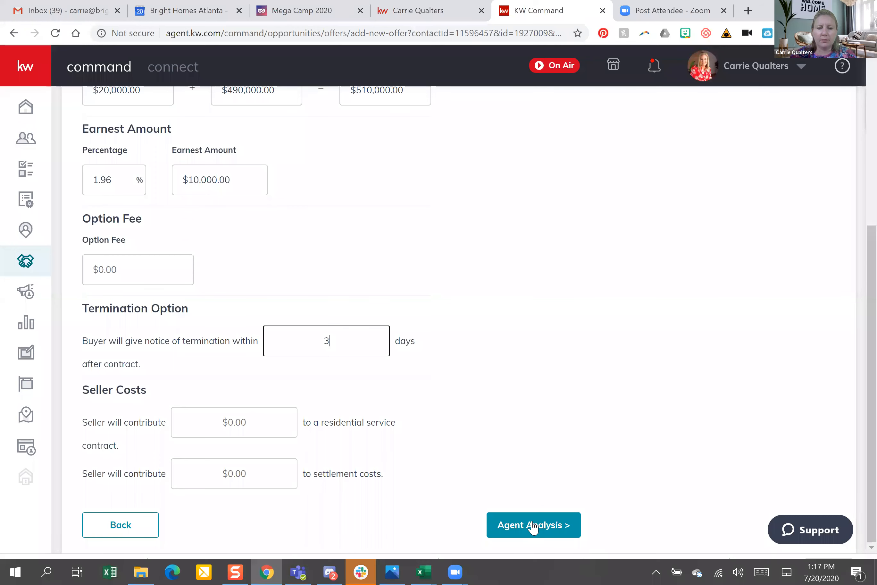
pyautogui.press('Return')
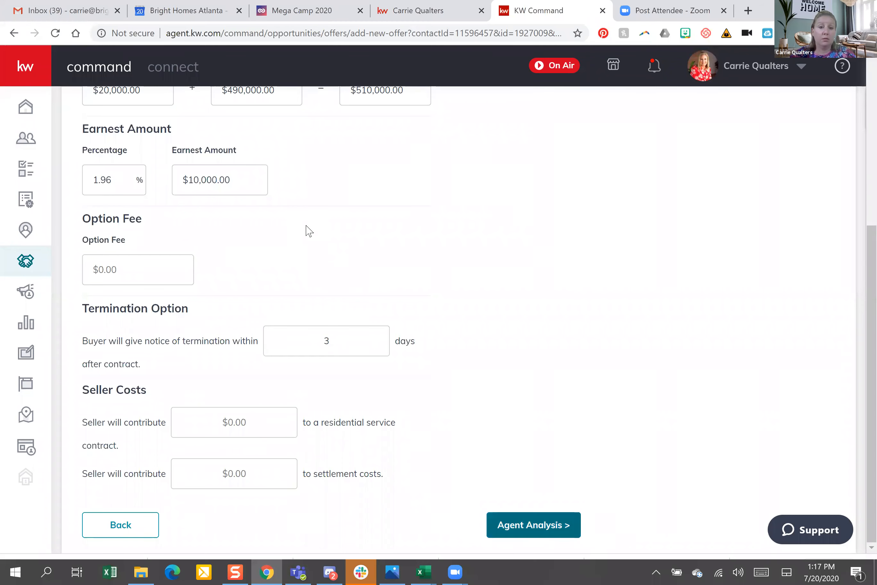
# Add pro 'no closing costs' and con 'Dallas', then save the offer
pyautogui.click(175, 354)
pyautogui.write('no clos')
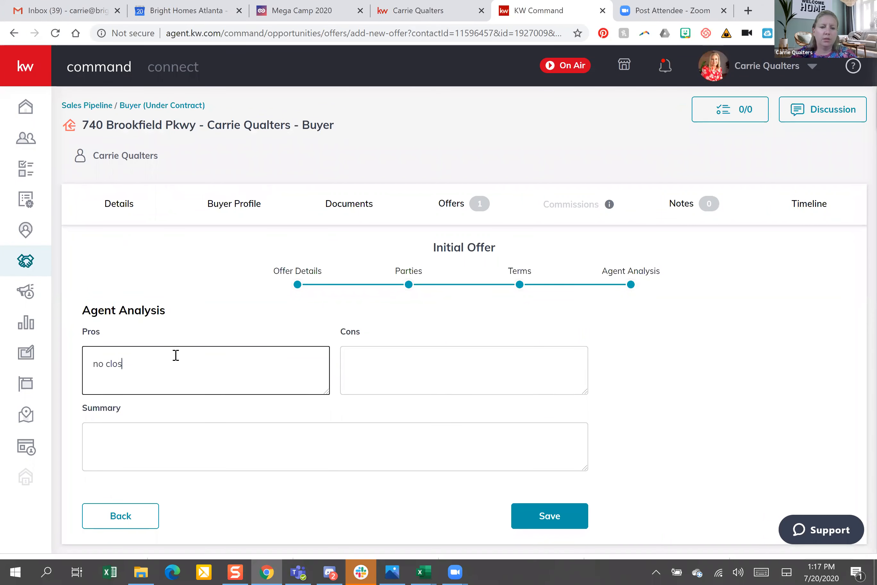
pyautogui.write('ing costs')
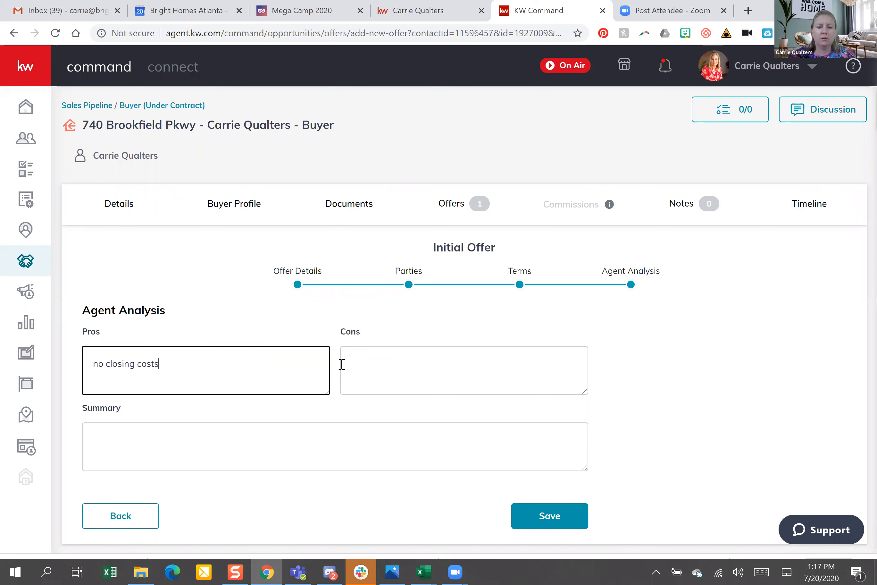
pyautogui.click(342, 363)
pyautogui.write('D')
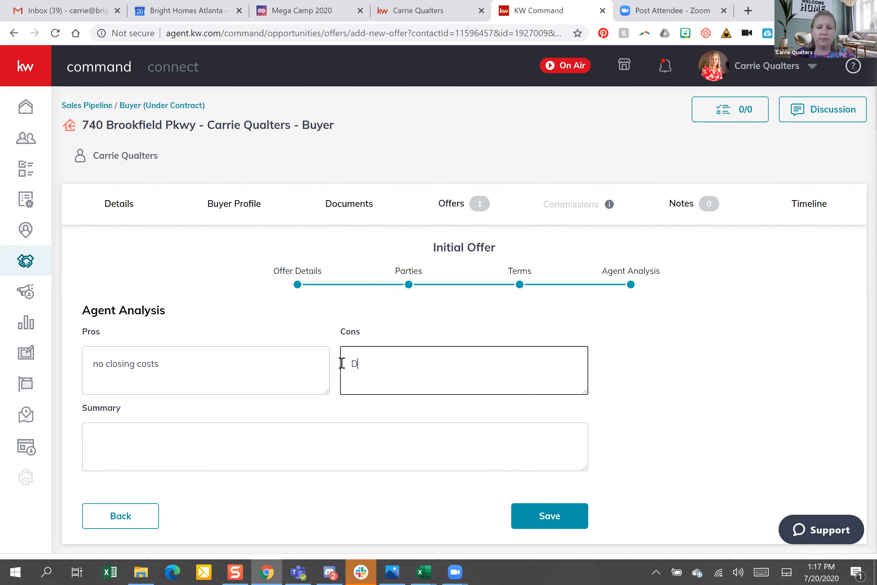
pyautogui.write('allas')
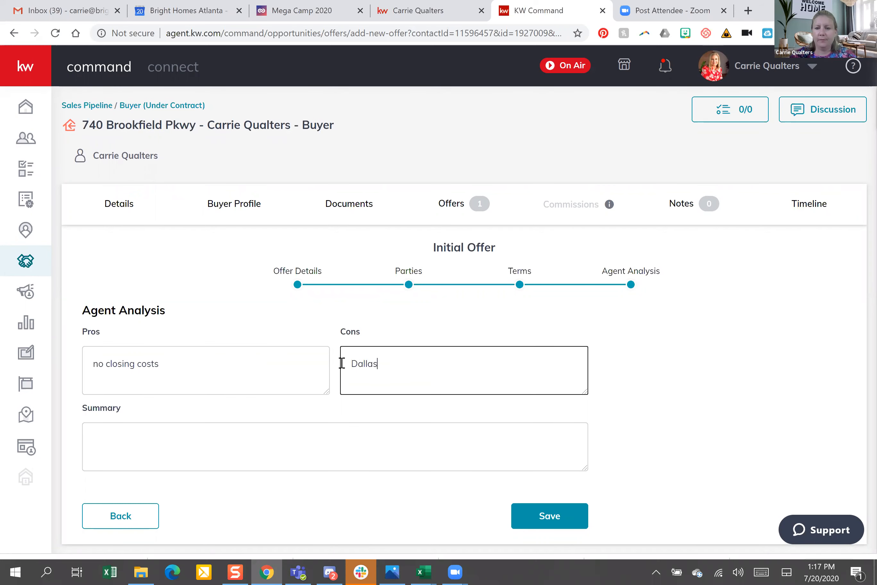
pyautogui.click(550, 519)
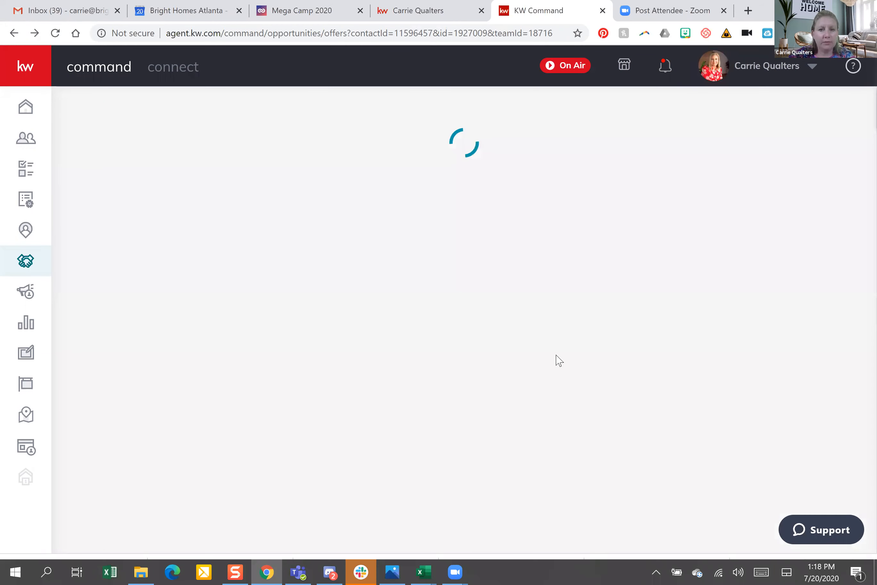
# Reload the page so the Offer Timeline lists both offers
pyautogui.scroll(-2, 859, 295)
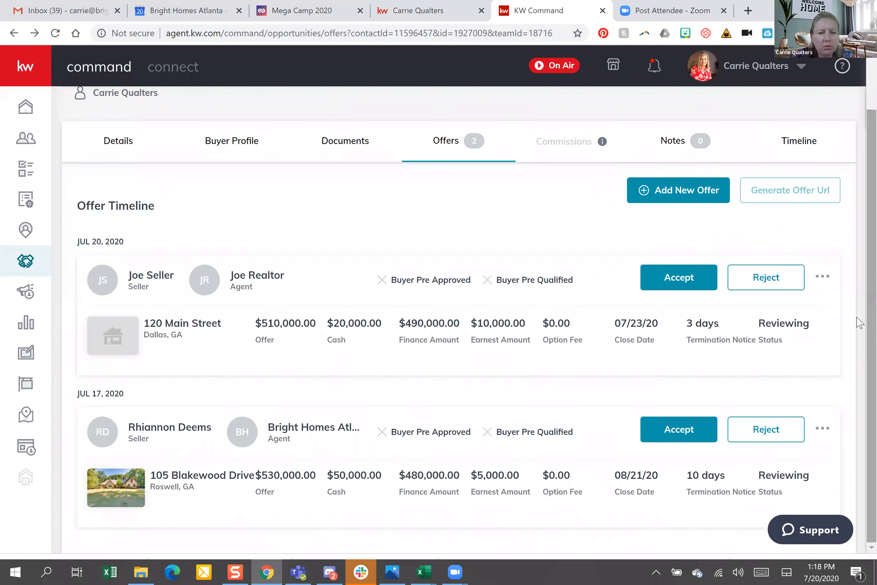
pyautogui.scroll(2, 376, 275)
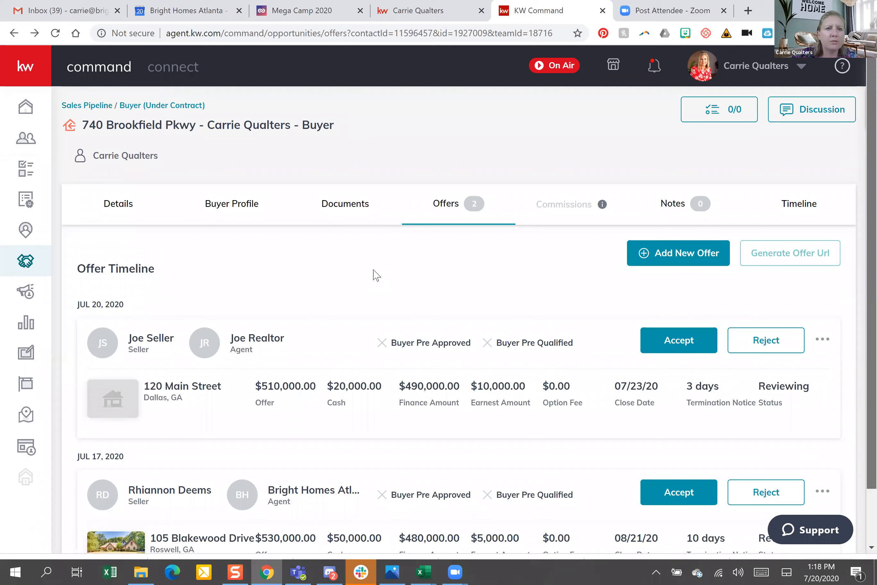
pyautogui.click(56, 34)
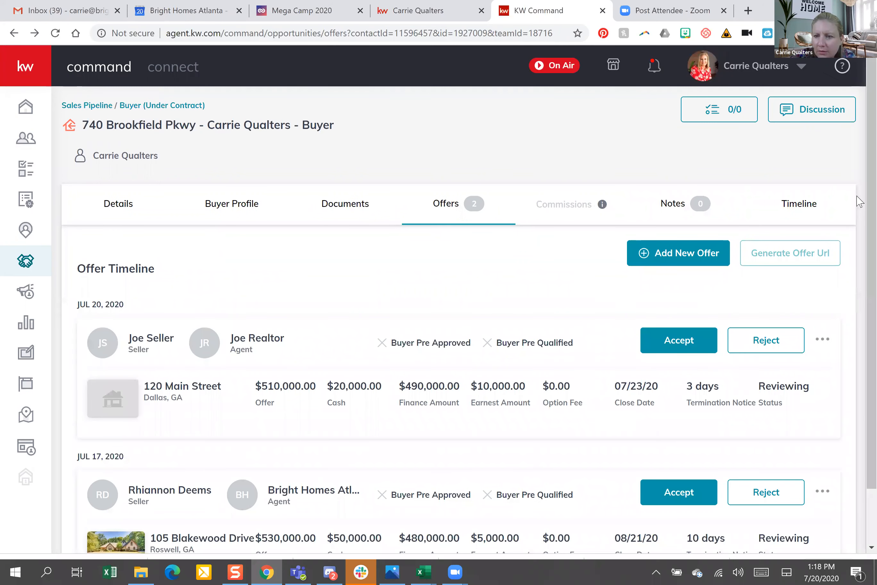
pyautogui.scroll(-2, 824, 286)
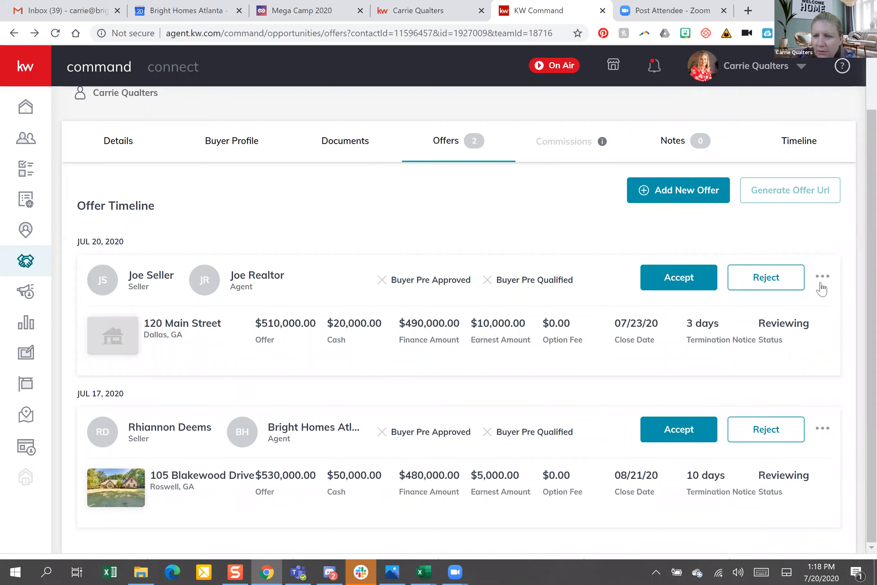
# Bring up the actions menu on the $510,000 seller offer card
pyautogui.click(823, 279)
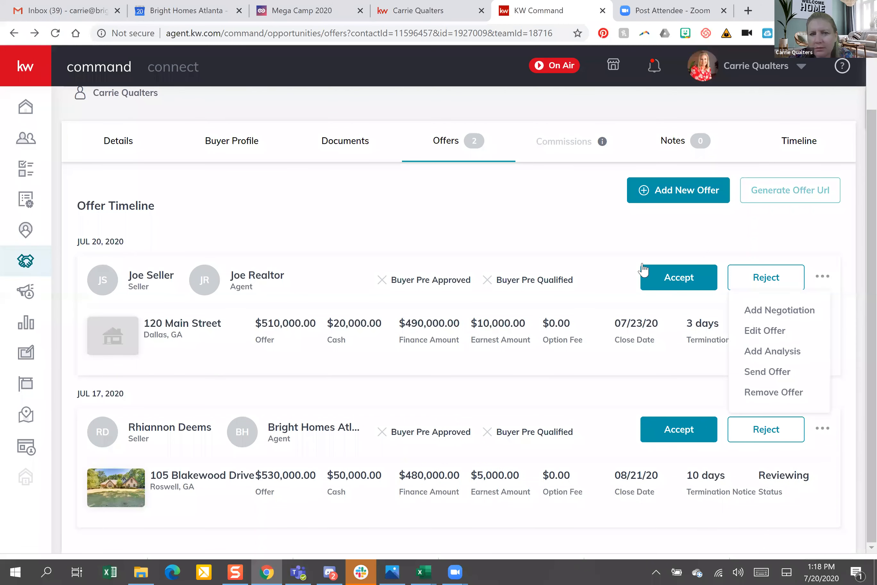
pyautogui.click(85, 264)
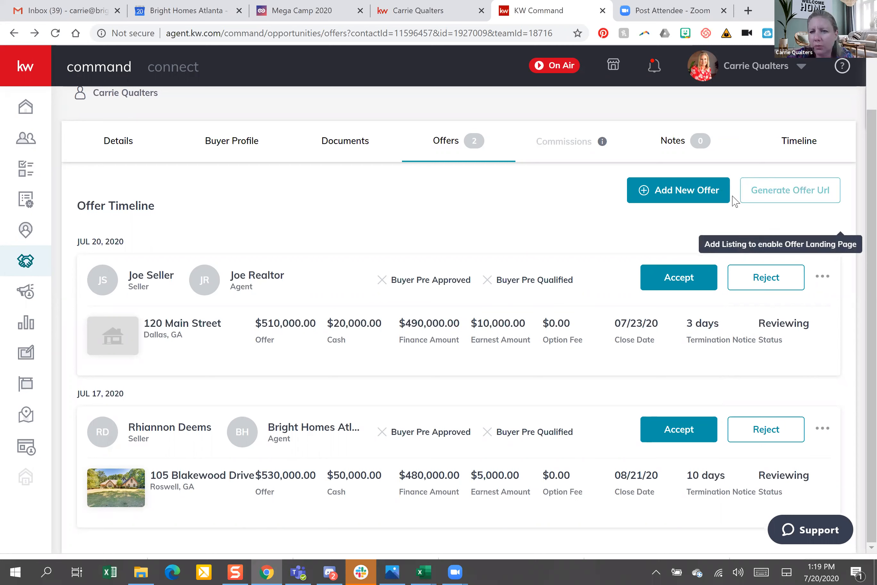
pyautogui.click(823, 278)
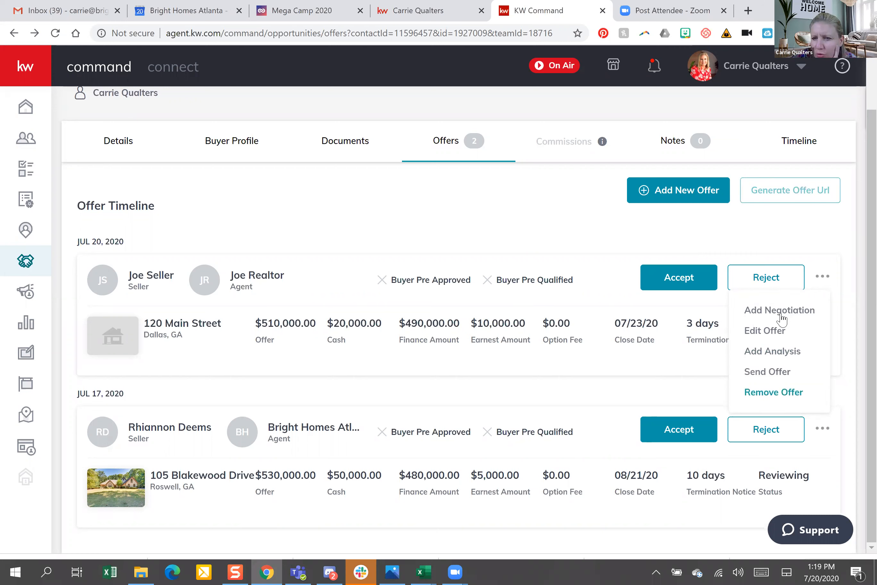
pyautogui.click(811, 228)
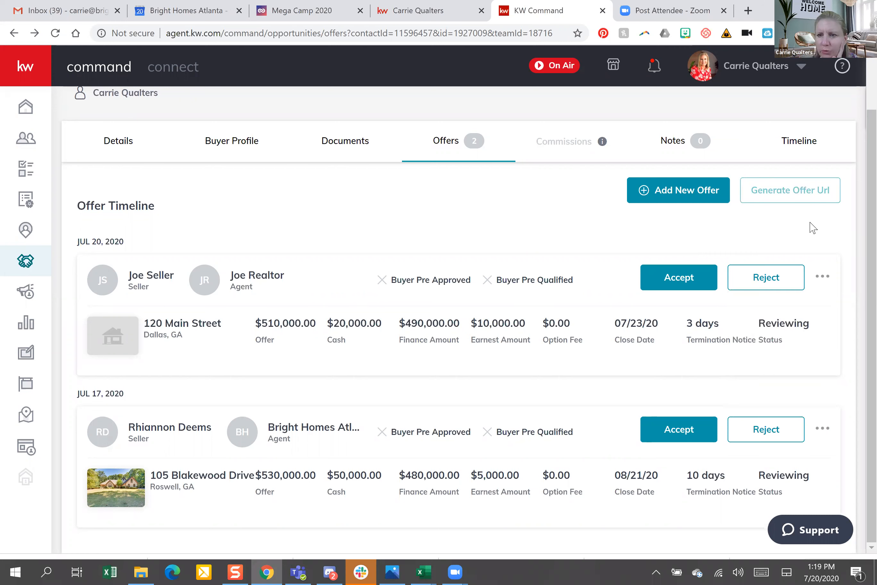
pyautogui.click(821, 277)
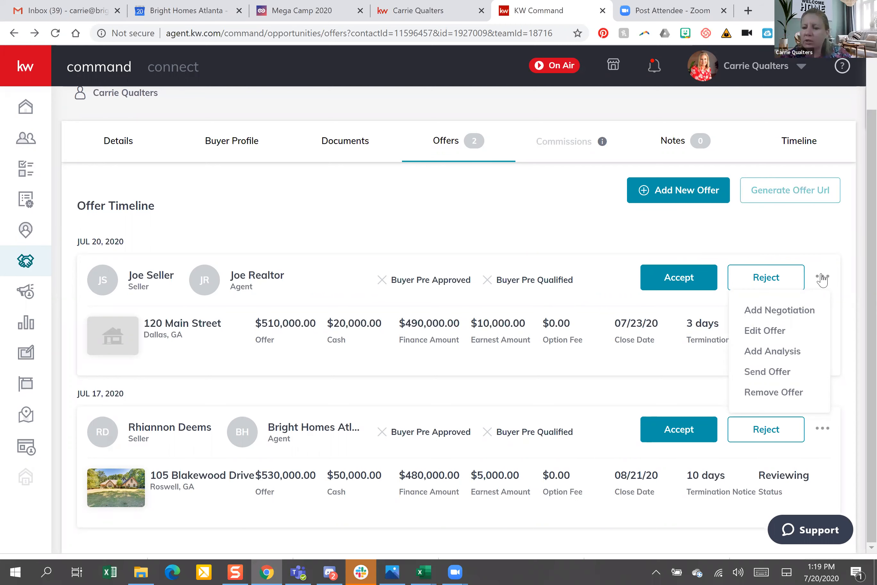
pyautogui.click(719, 236)
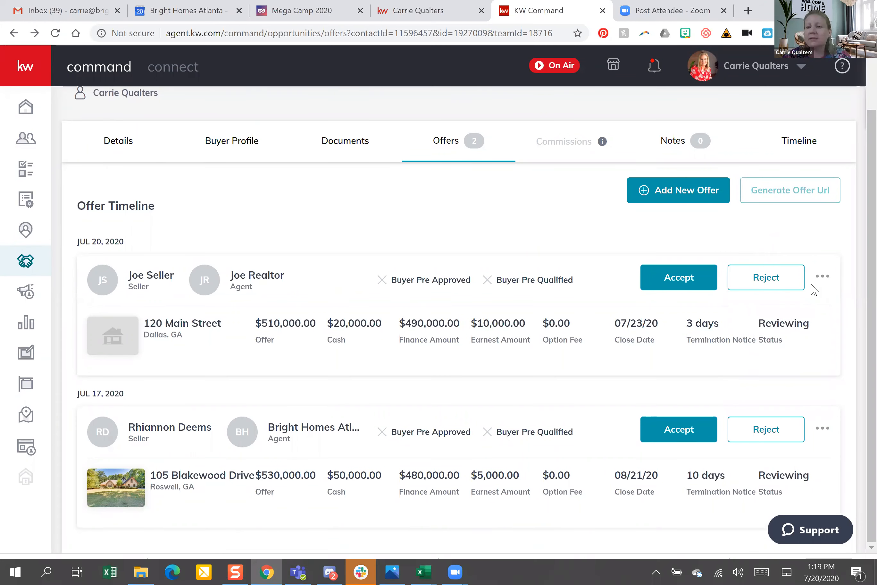
pyautogui.click(823, 279)
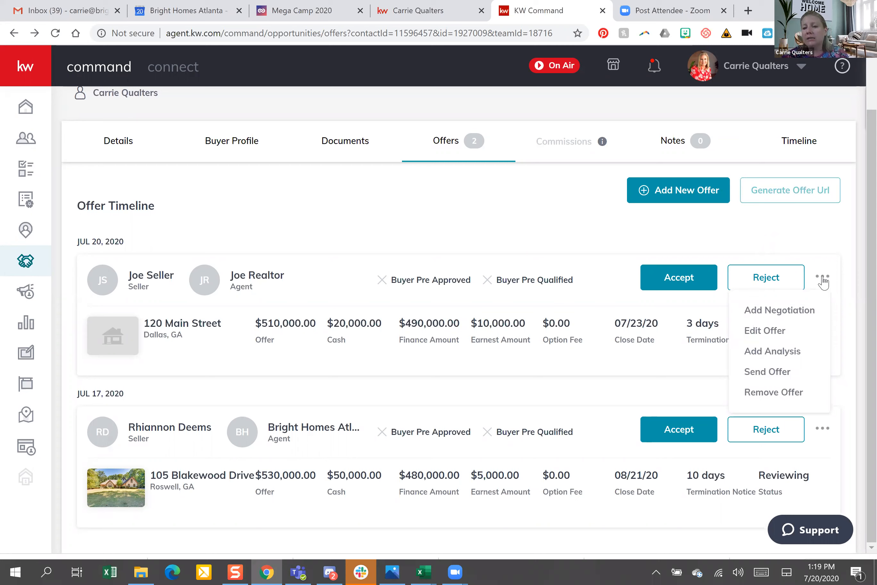
pyautogui.click(802, 316)
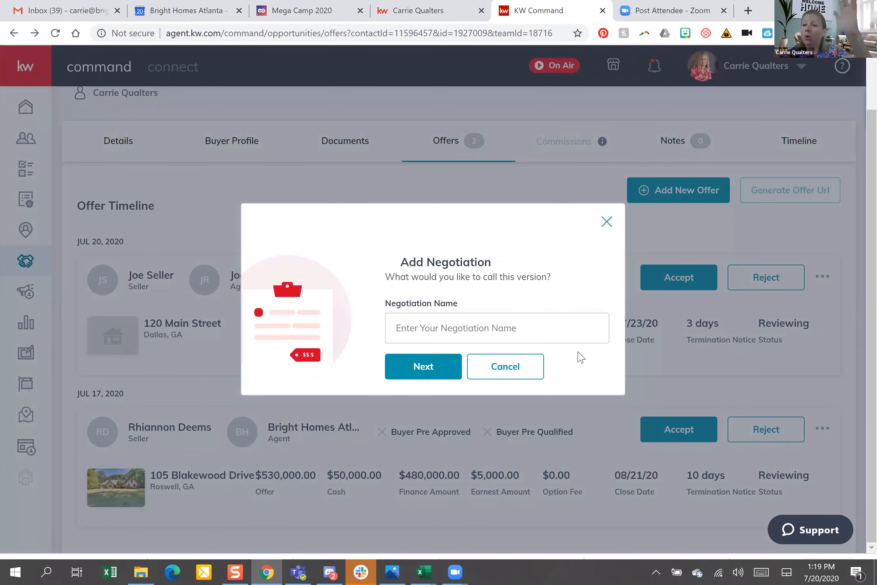
pyautogui.press('Escape')
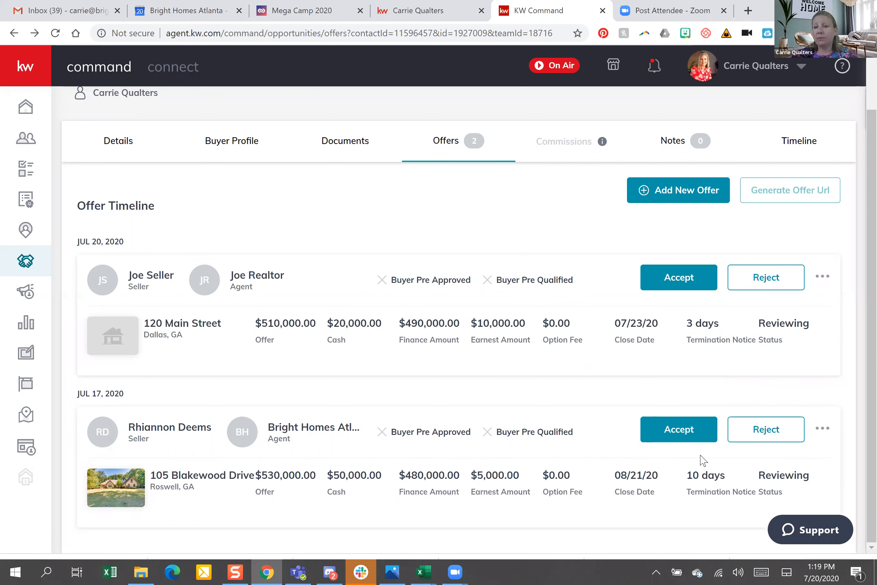
# Accept the $530,000 offer and view the deal's Commissions tab
pyautogui.click(678, 435)
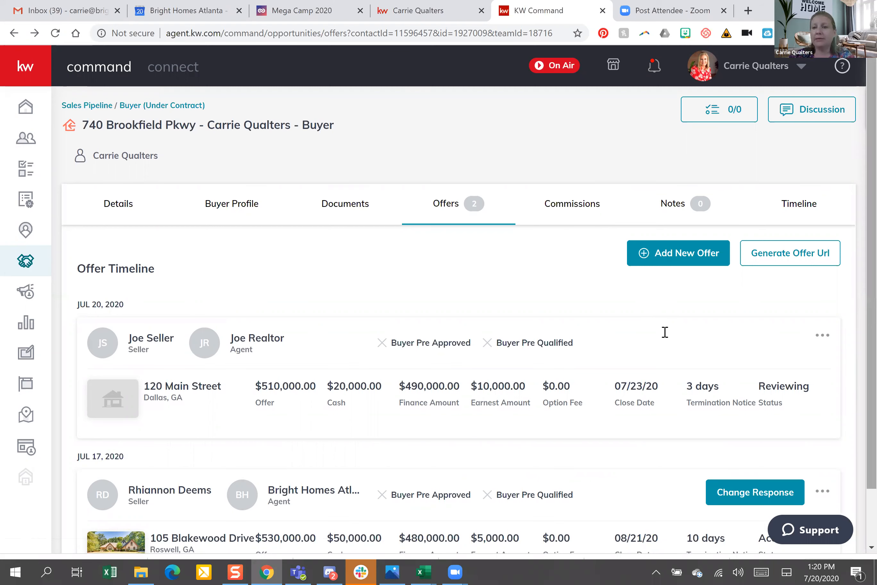
pyautogui.scroll(-2, 634, 317)
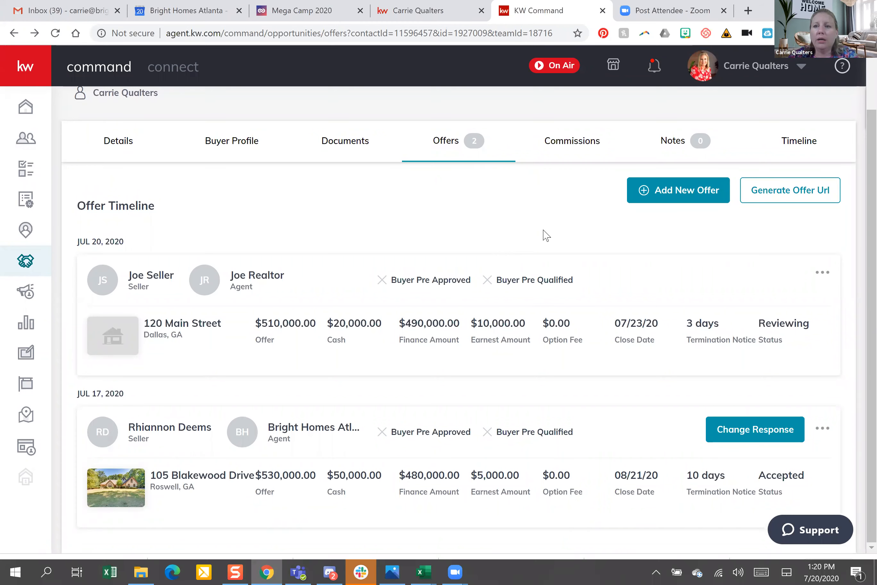
pyautogui.click(564, 145)
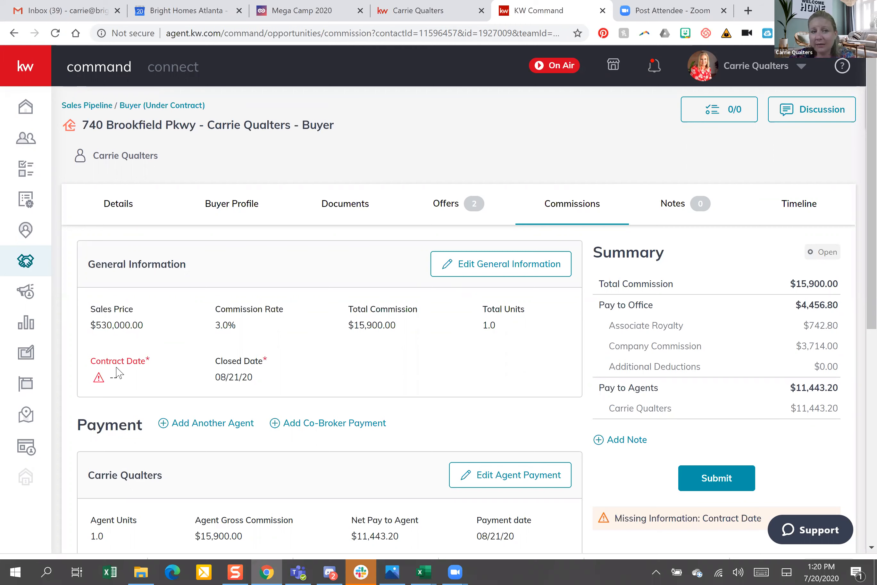
# Set the commission's contract date to July 20, 2020, and save the general information
pyautogui.click(468, 266)
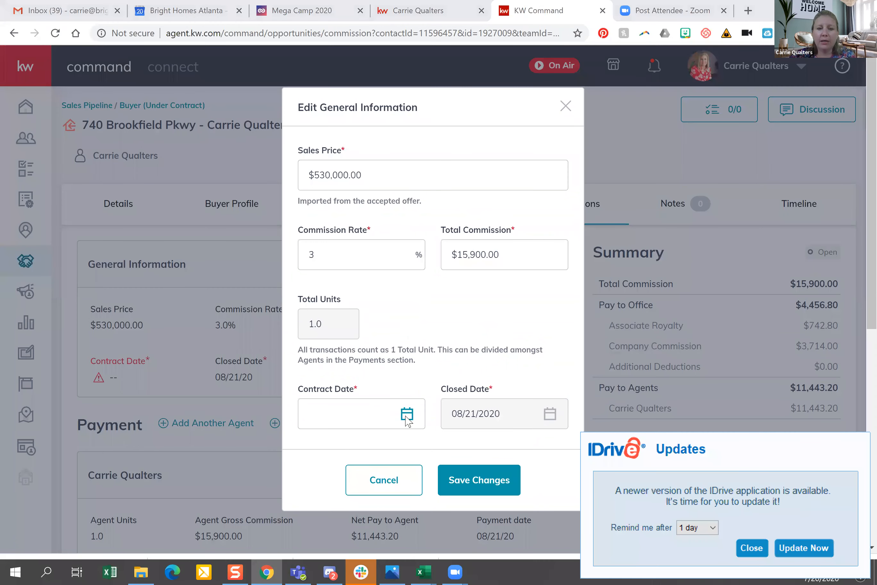
pyautogui.click(388, 413)
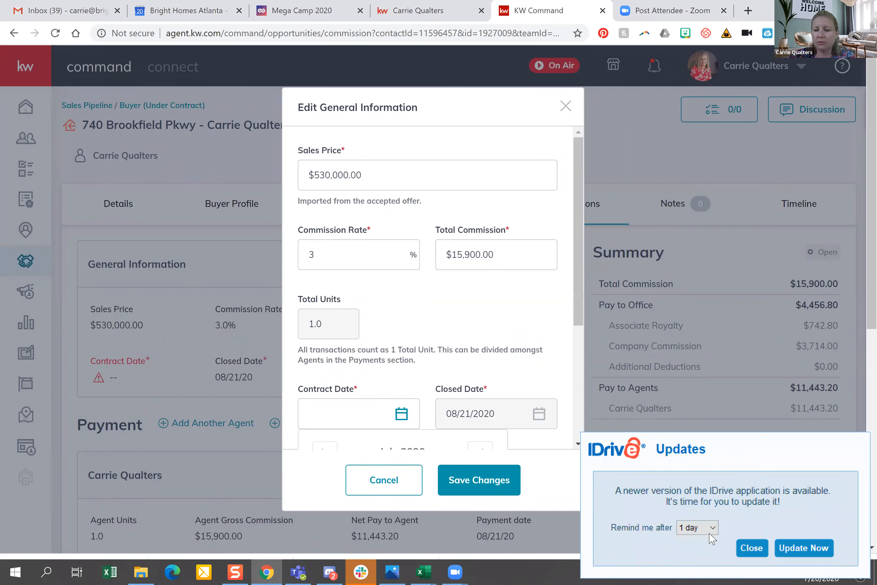
pyautogui.click(753, 553)
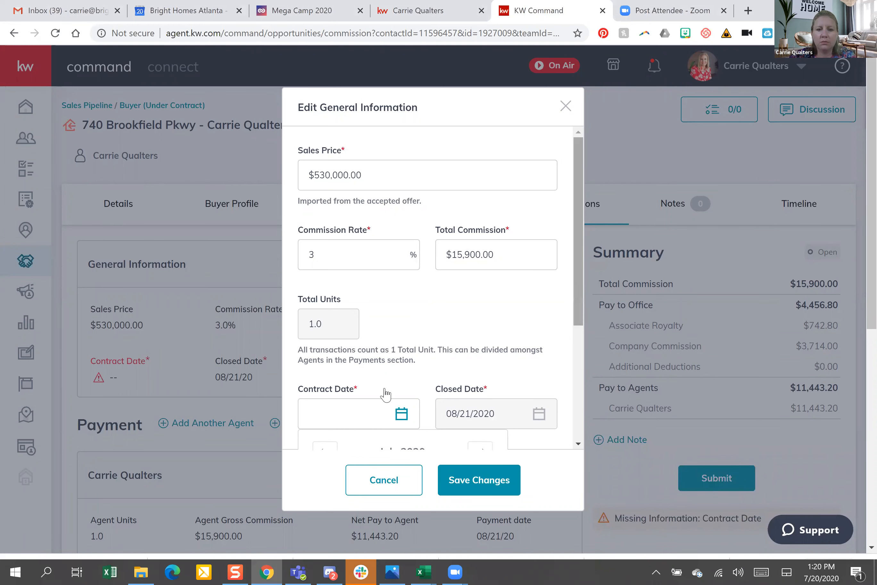
pyautogui.scroll(-5, 386, 395)
pyautogui.click(351, 376)
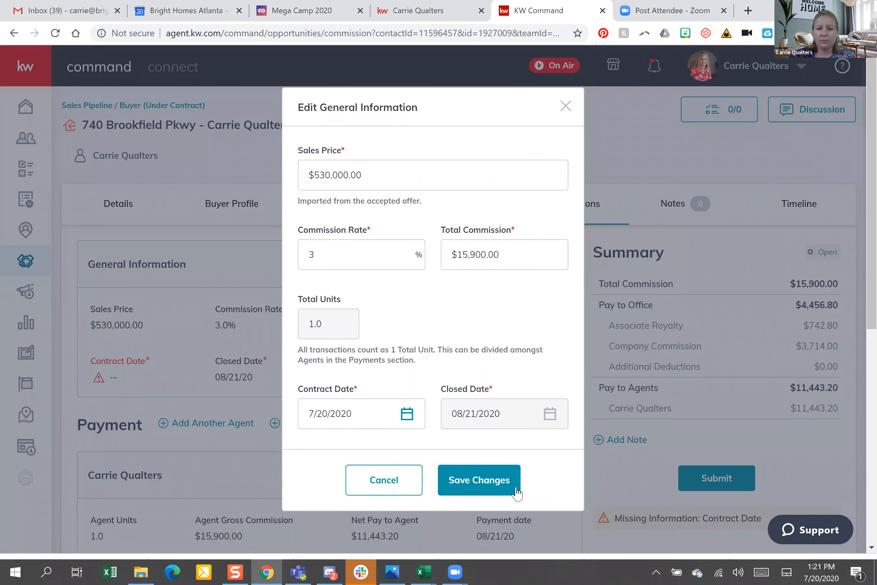
pyautogui.click(487, 485)
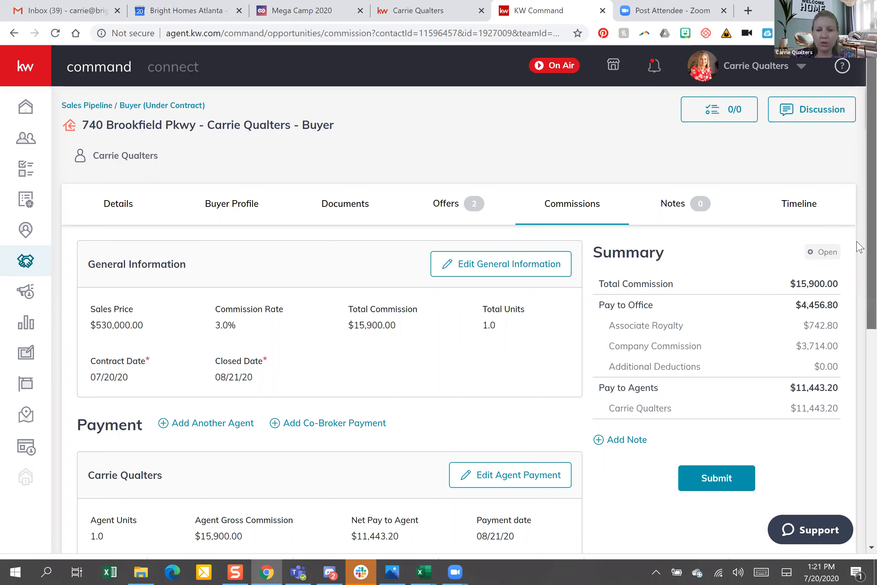
pyautogui.scroll(-5, 859, 328)
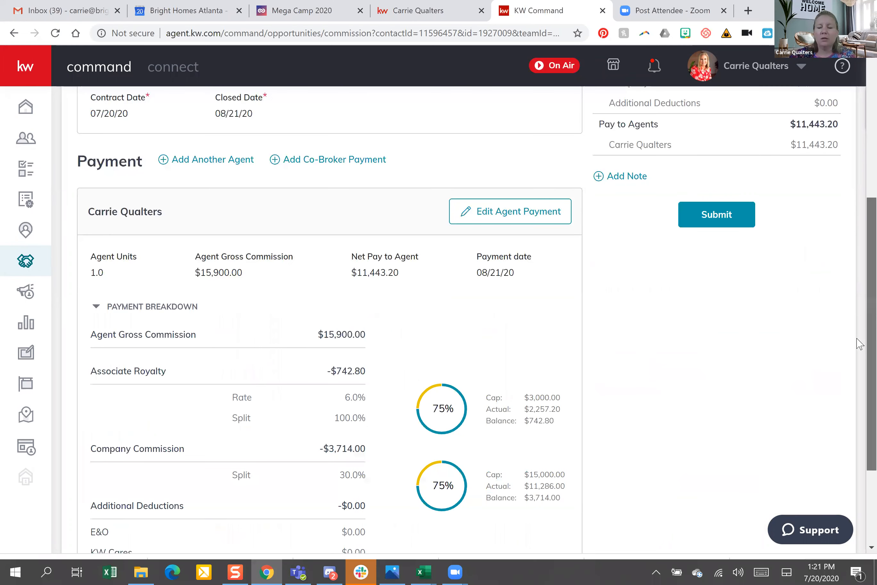
pyautogui.scroll(-2, 393, 332)
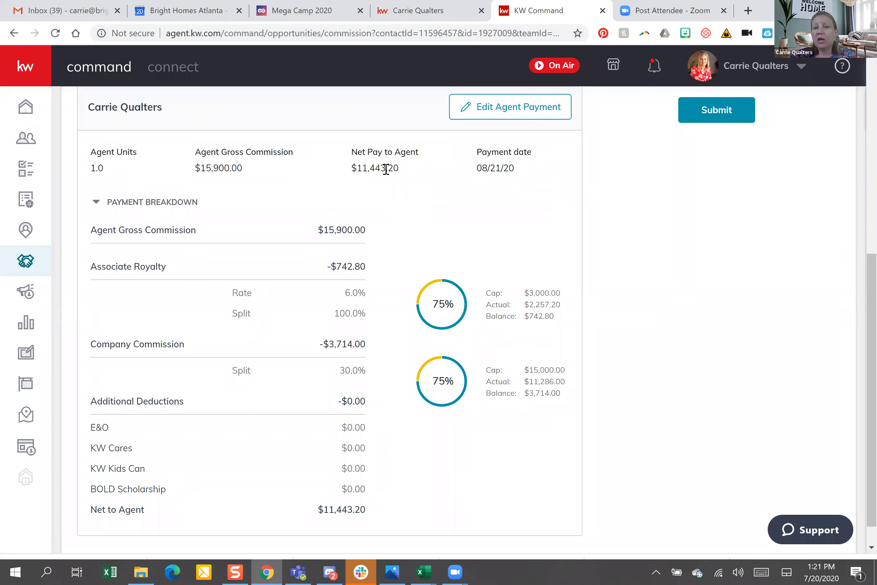
# Open the agent payment for editing and select within the gross commission amount
pyautogui.click(509, 109)
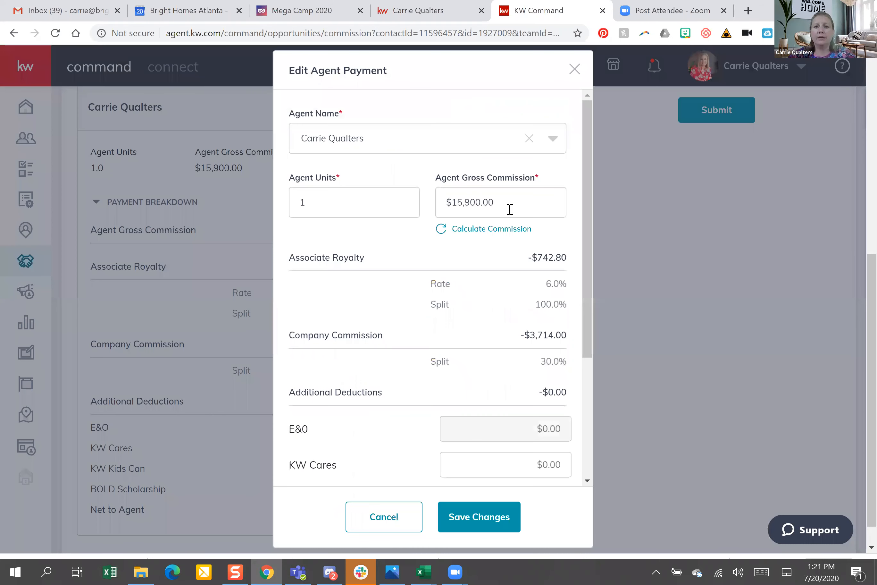
pyautogui.click(448, 203)
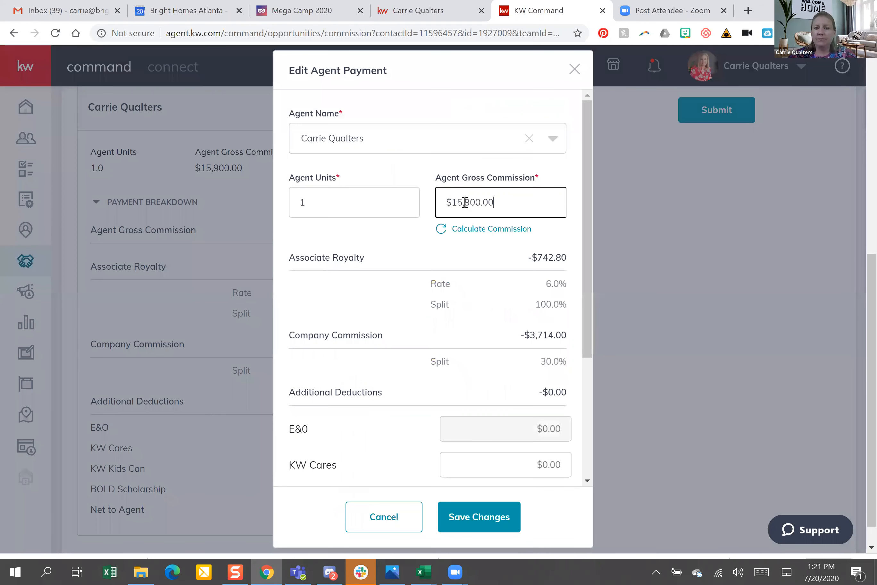
pyautogui.moveTo(447, 205); pyautogui.dragTo(484, 203)
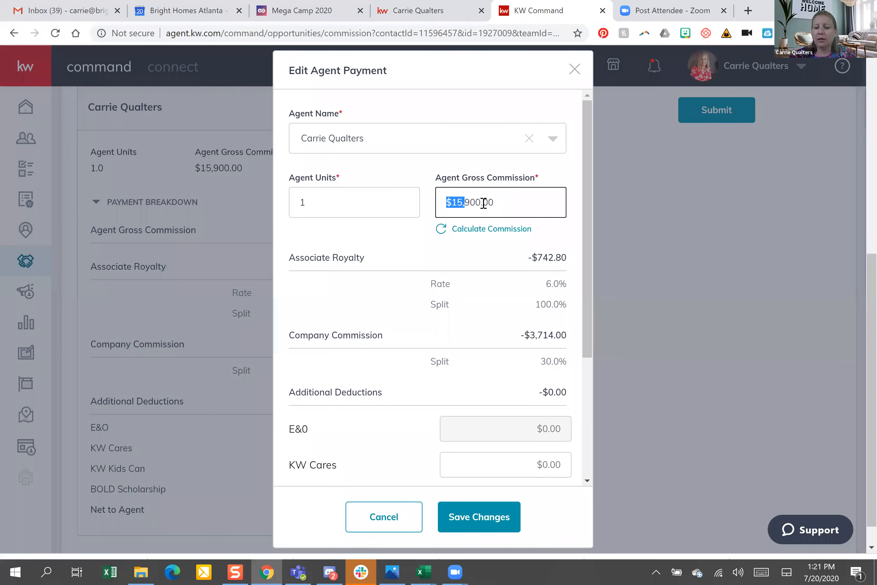
pyautogui.click(477, 200)
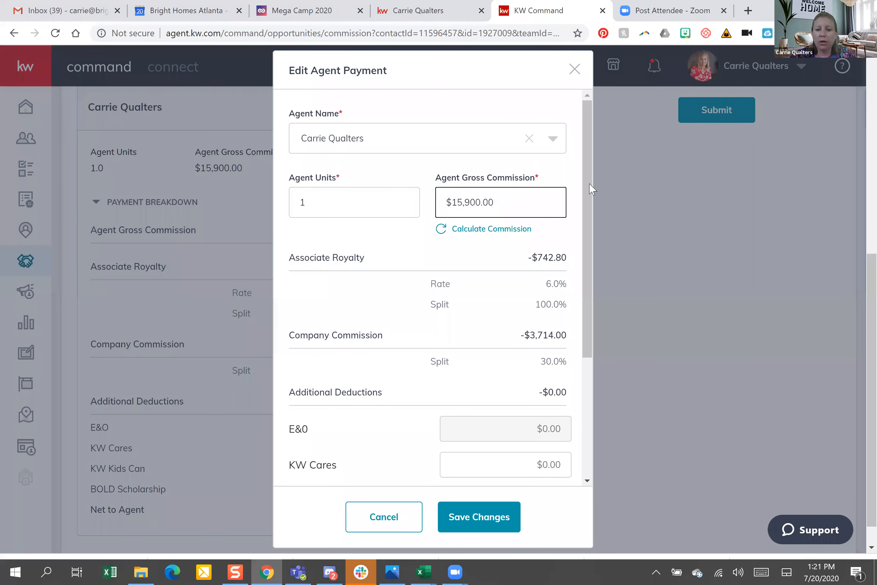
# Enter a $20.00 KW Cares deduction in the agent payment
pyautogui.scroll(-4, 448, 409)
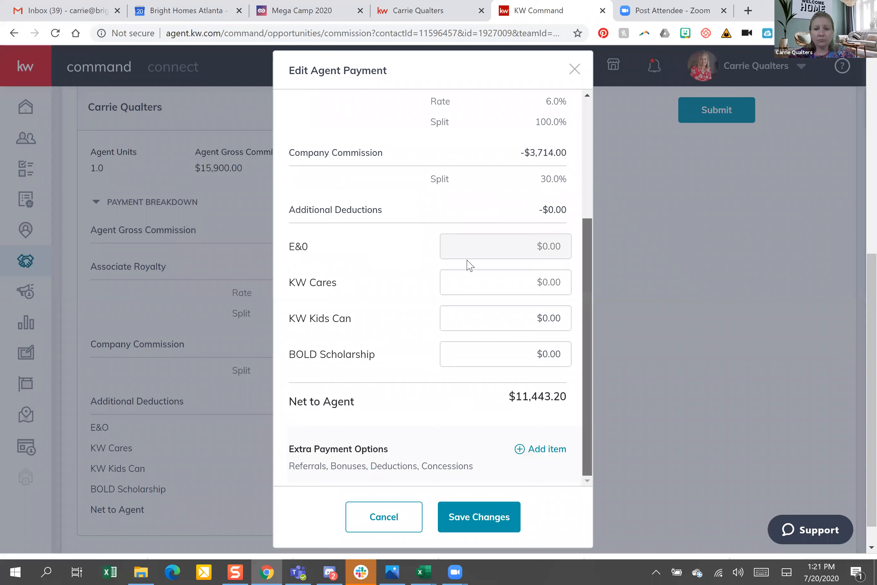
pyautogui.click(553, 284)
pyautogui.write('20')
pyautogui.click(540, 310)
pyautogui.click(561, 320)
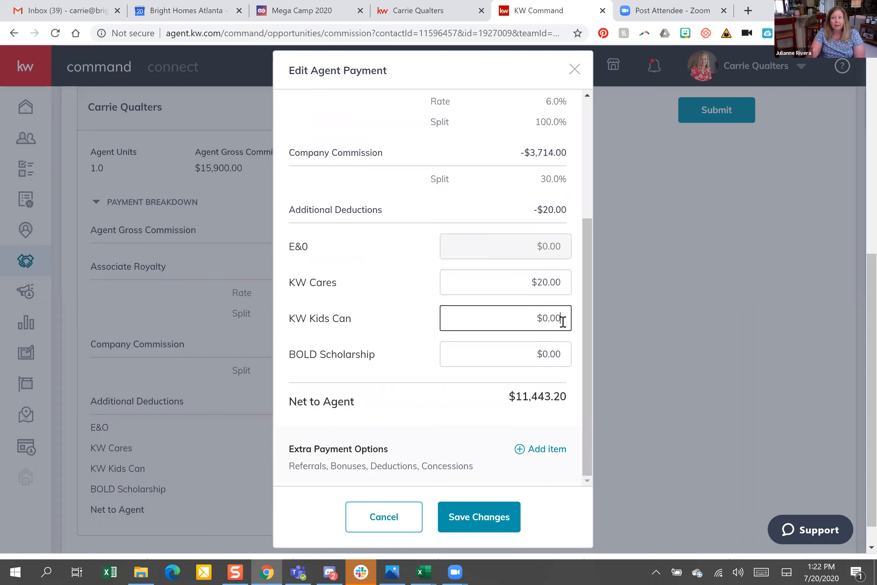
pyautogui.click(486, 281)
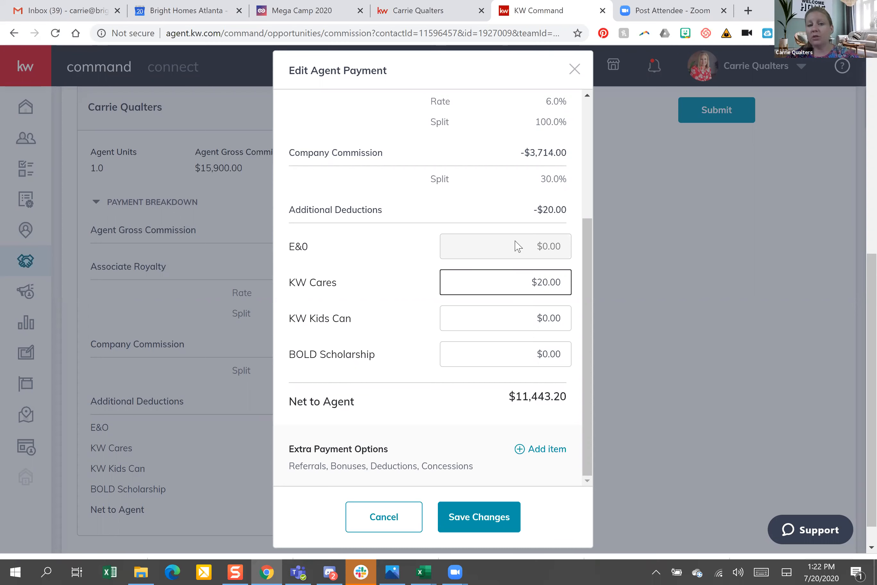
pyautogui.click(318, 252)
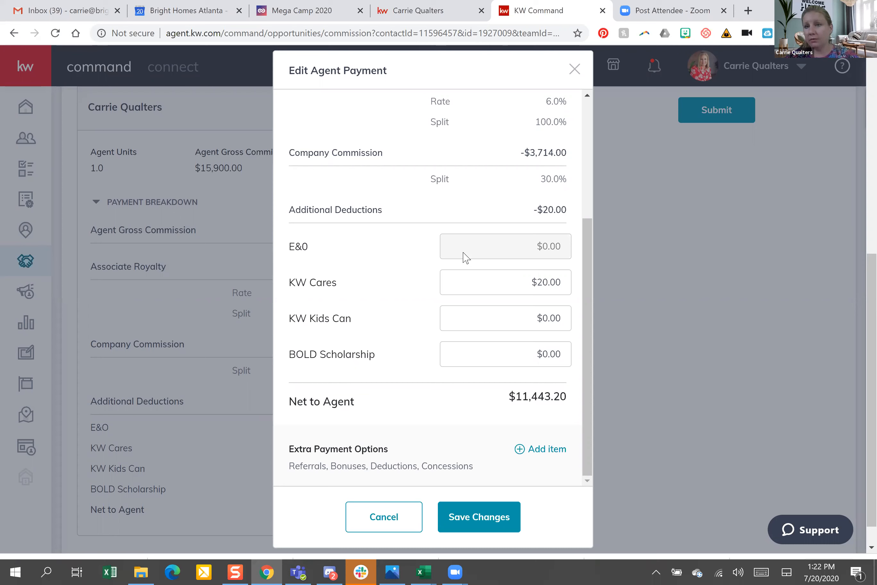
pyautogui.click(517, 321)
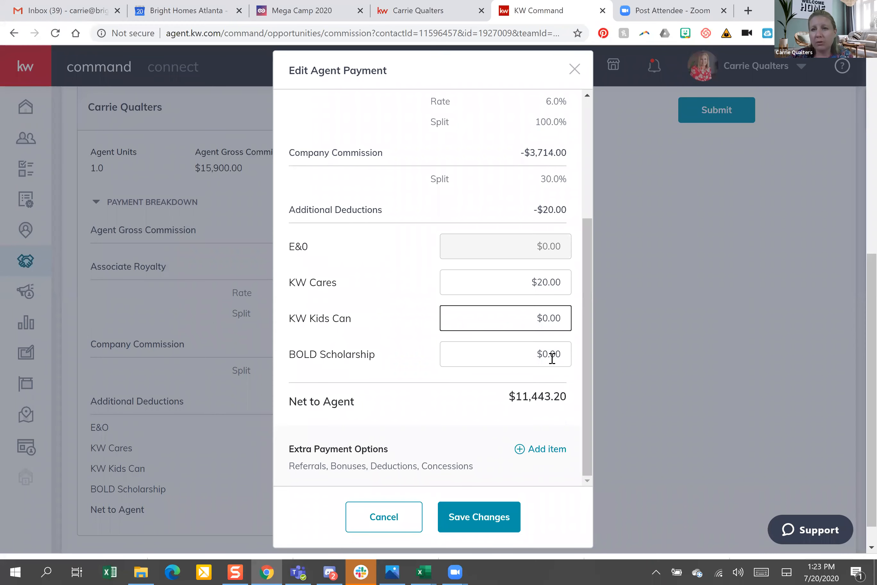
pyautogui.click(535, 363)
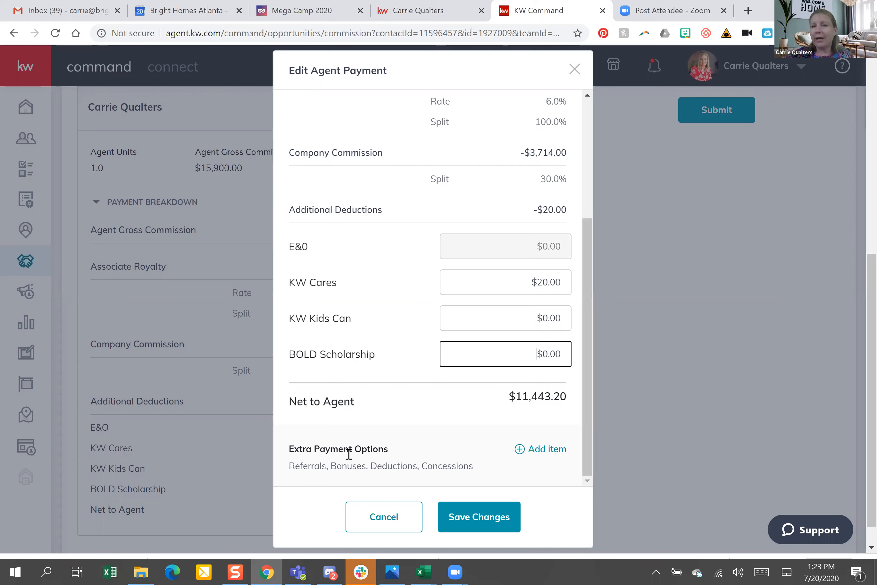
pyautogui.click(548, 453)
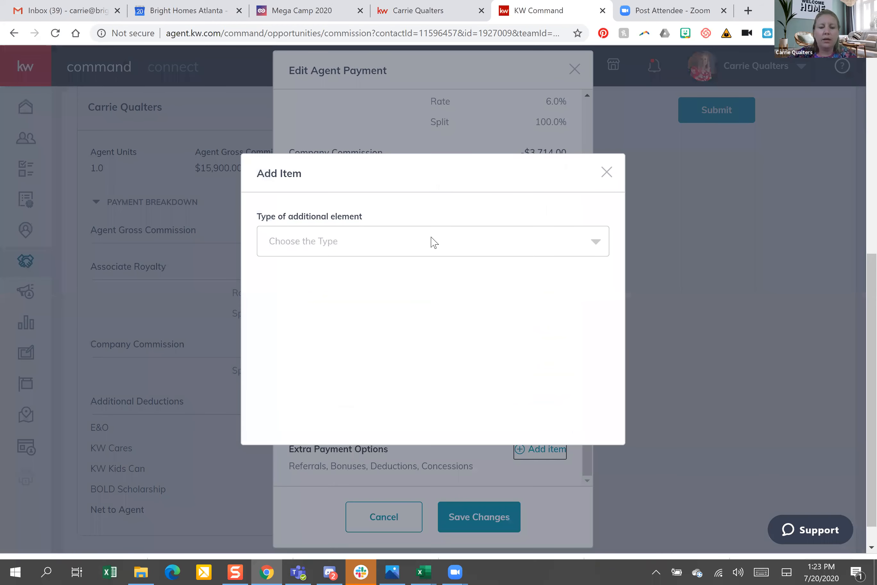
pyautogui.click(400, 245)
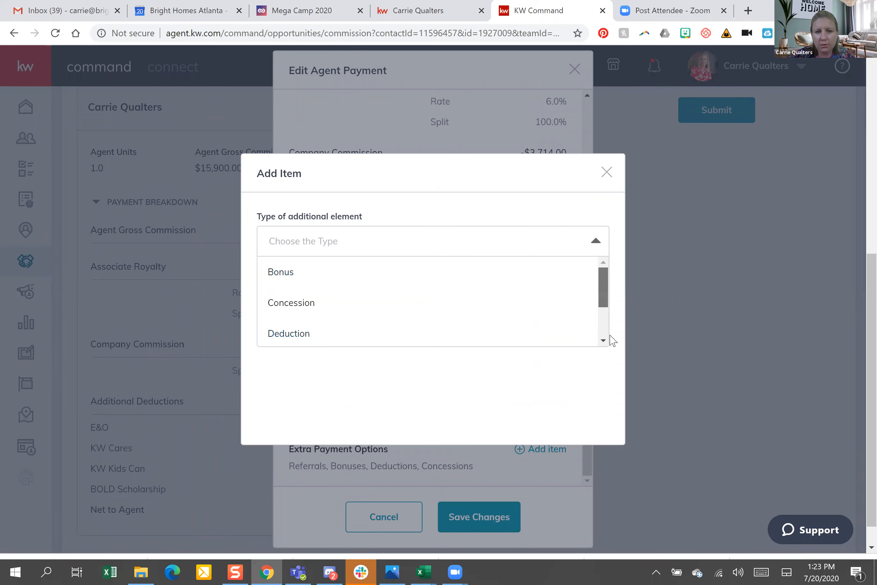
pyautogui.scroll(-2, 282, 311)
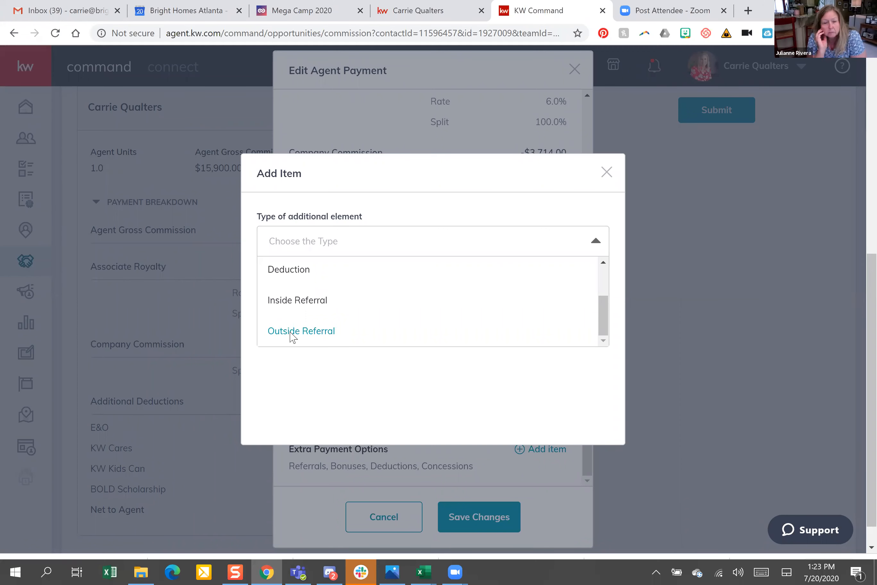
pyautogui.click(312, 339)
pyautogui.click(288, 250)
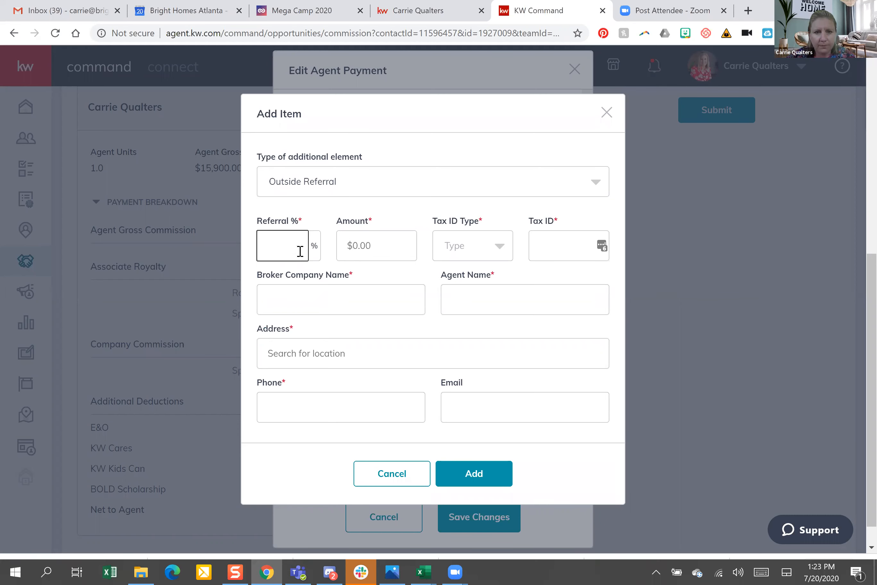
pyautogui.click(319, 246)
pyautogui.click(319, 246)
pyautogui.click(379, 243)
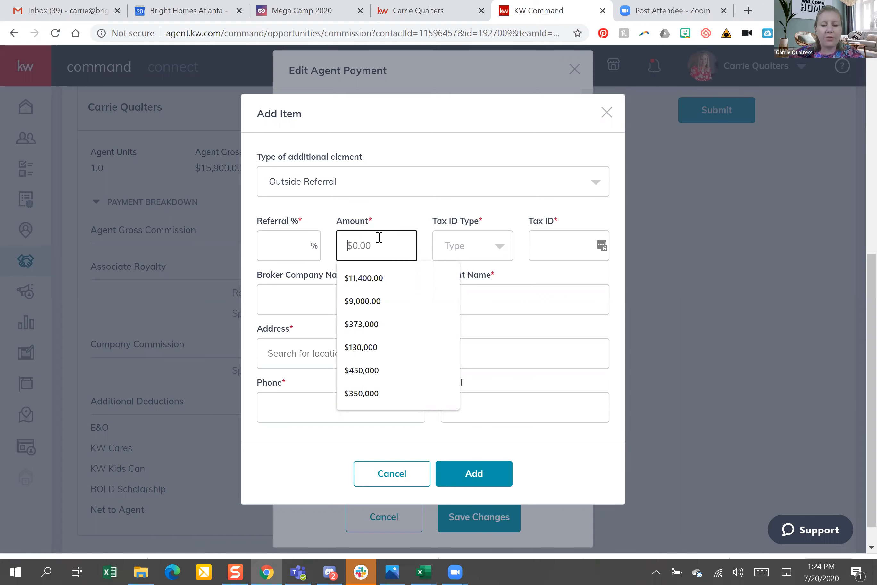
pyautogui.write('3,9')
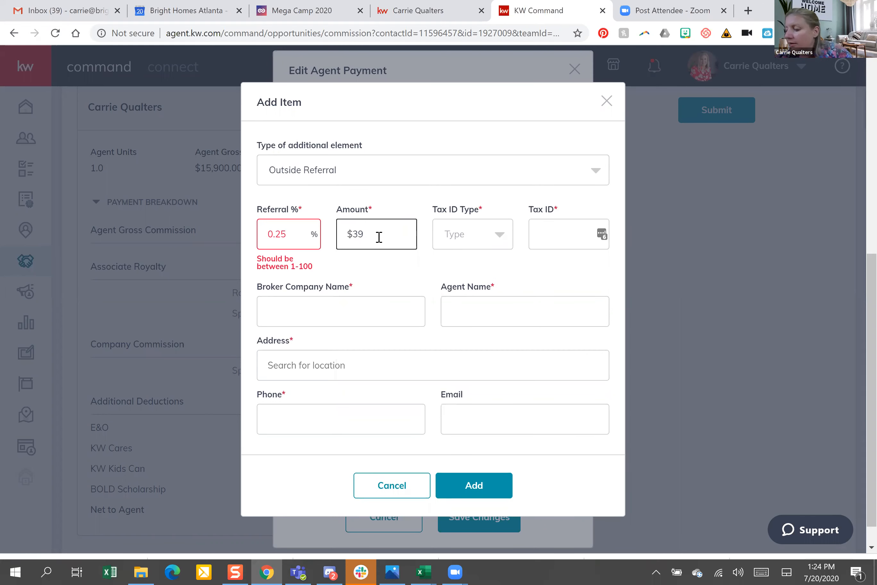
pyautogui.write('7')
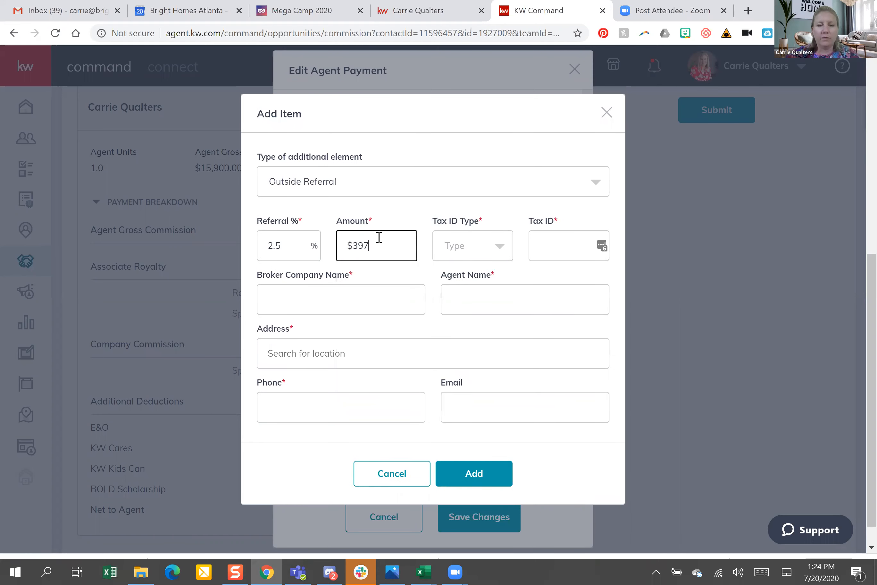
pyautogui.write('5')
pyautogui.click(291, 246)
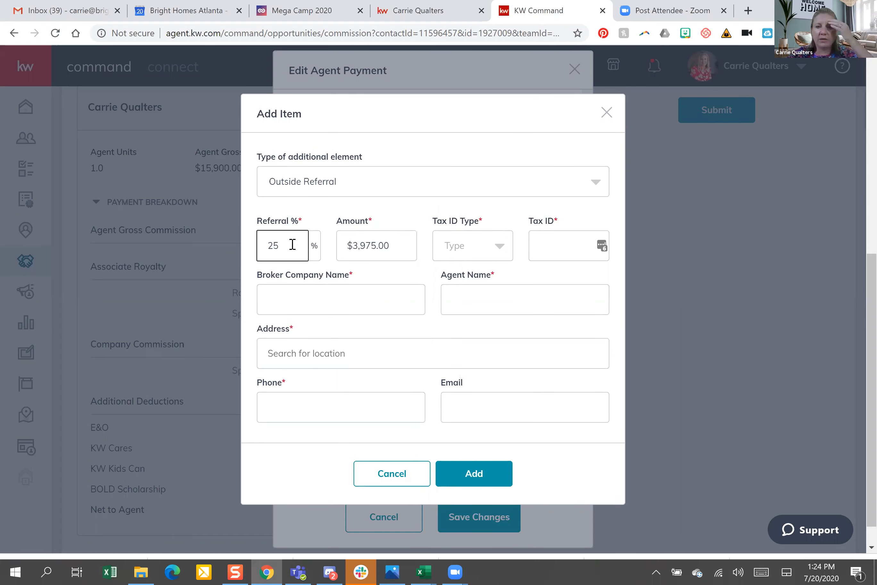
pyautogui.hotkey('ctrl', 'a')
pyautogui.write('25')
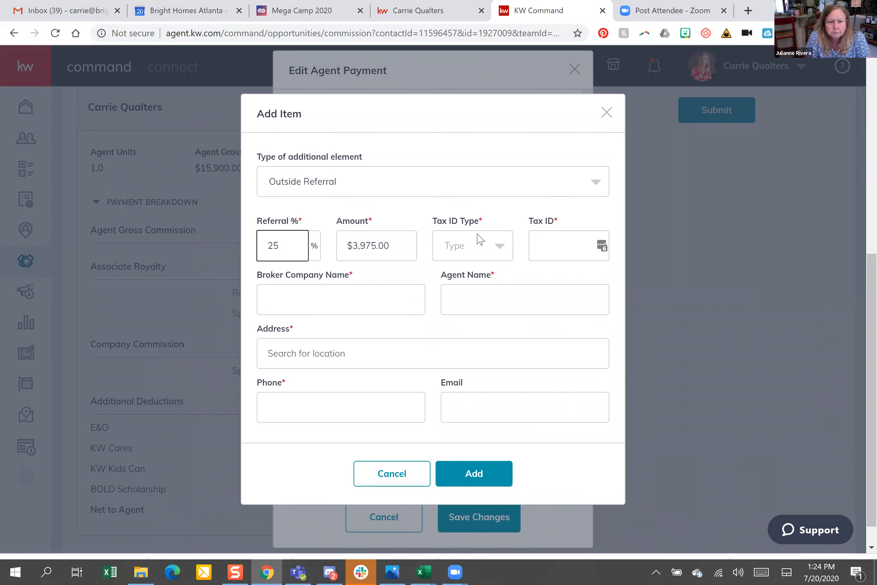
pyautogui.click(504, 249)
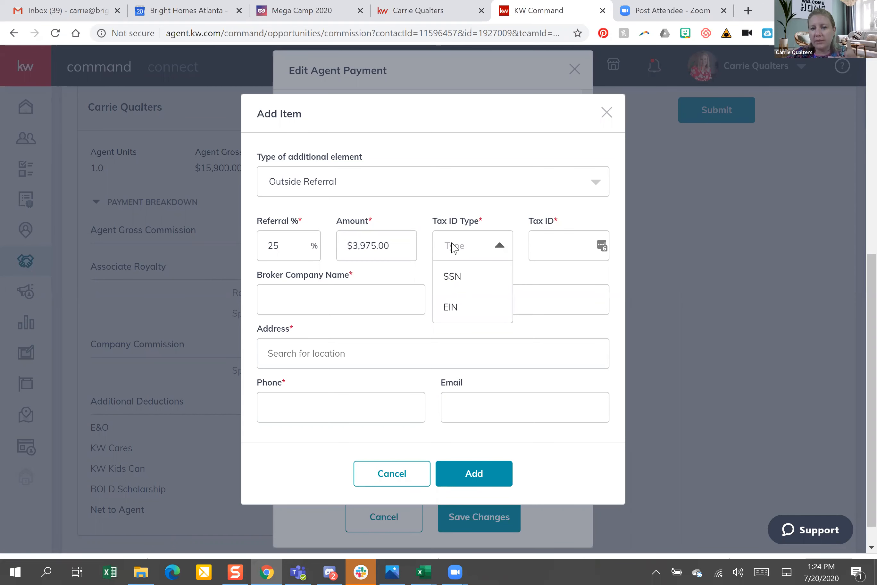
pyautogui.click(558, 240)
pyautogui.click(559, 240)
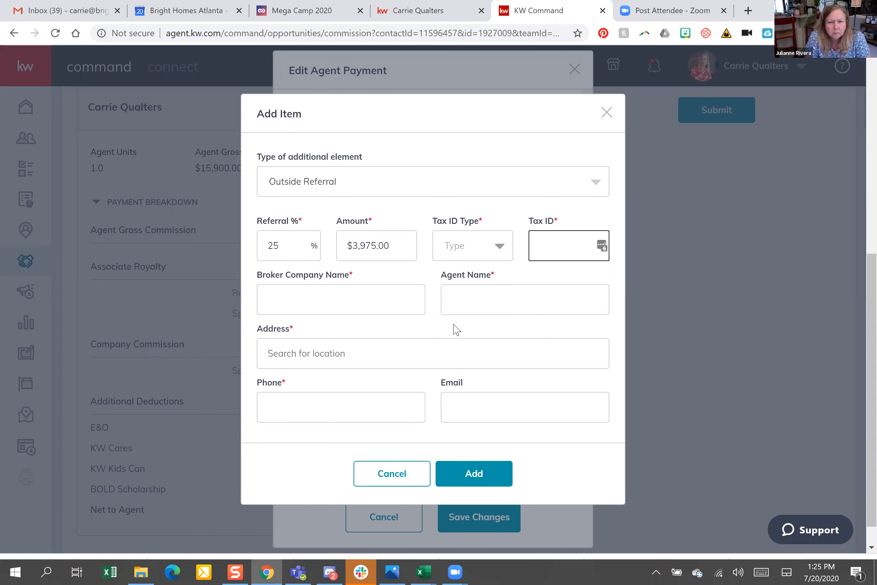
pyautogui.click(469, 246)
pyautogui.click(547, 241)
pyautogui.click(547, 241)
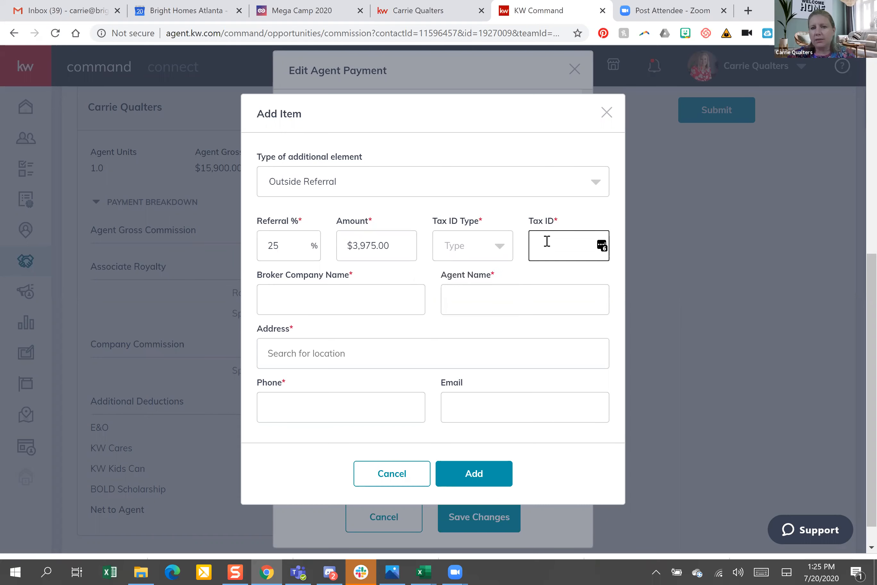
pyautogui.click(360, 299)
pyautogui.click(360, 299)
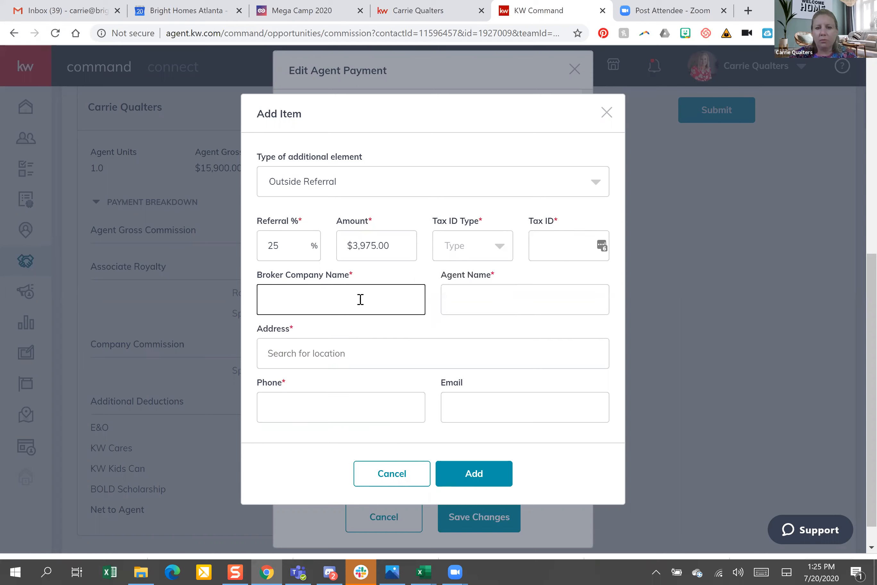
pyautogui.click(467, 296)
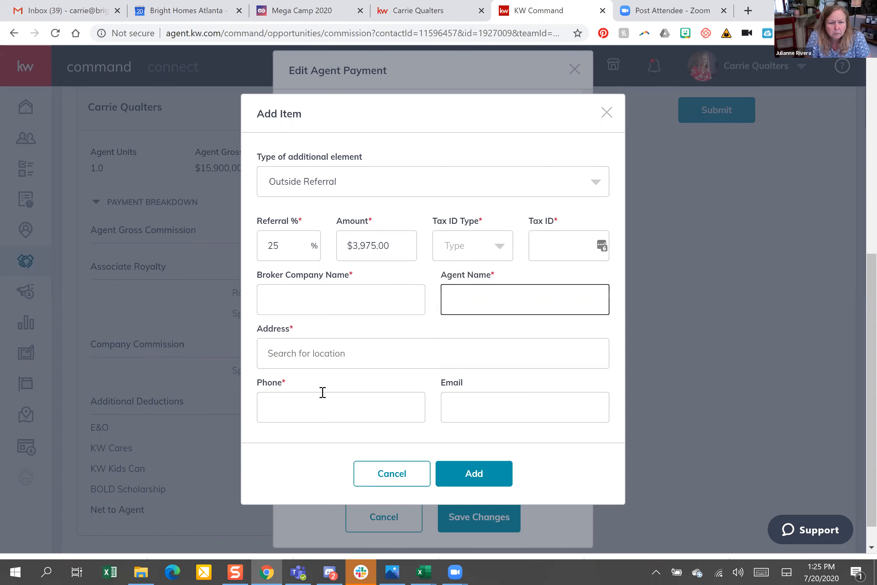
pyautogui.click(350, 348)
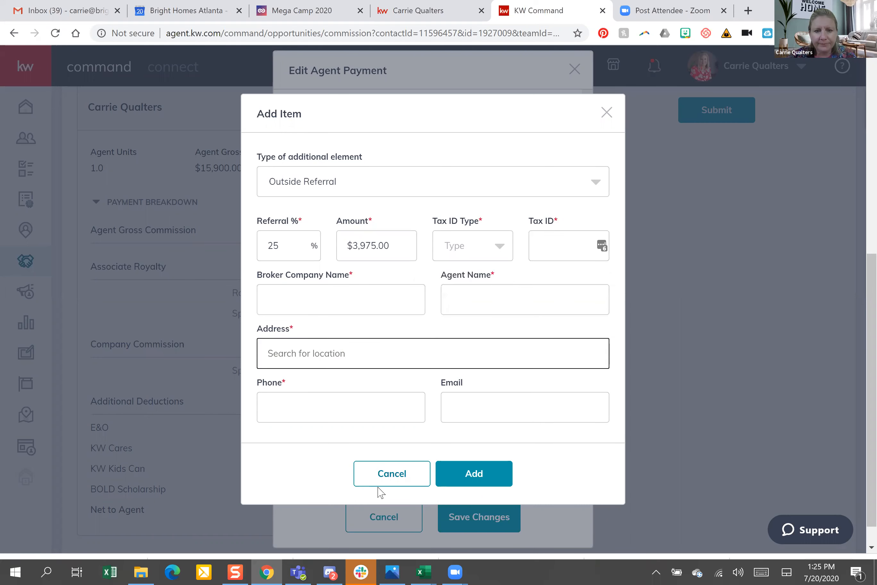
pyautogui.click(393, 473)
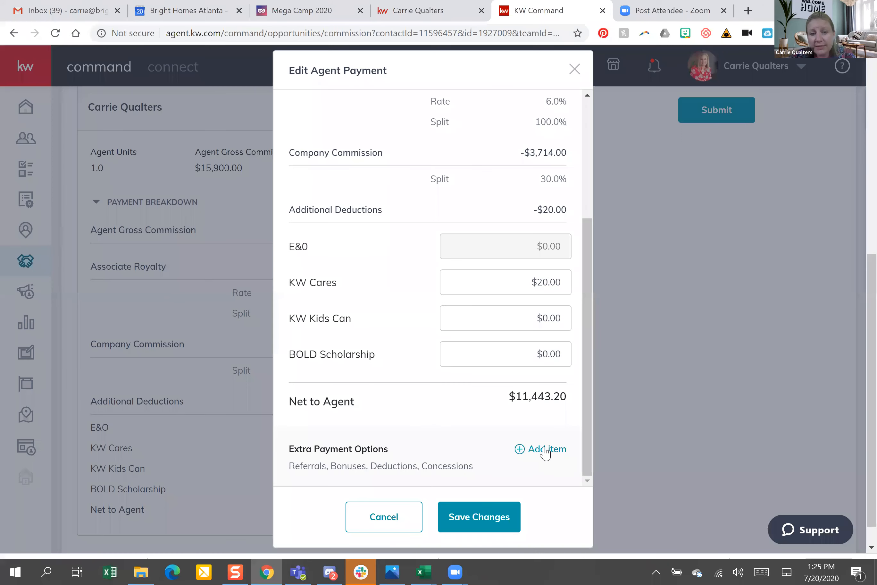
# Start a Deduction extra payment item, then cancel it without adding anything
pyautogui.click(543, 450)
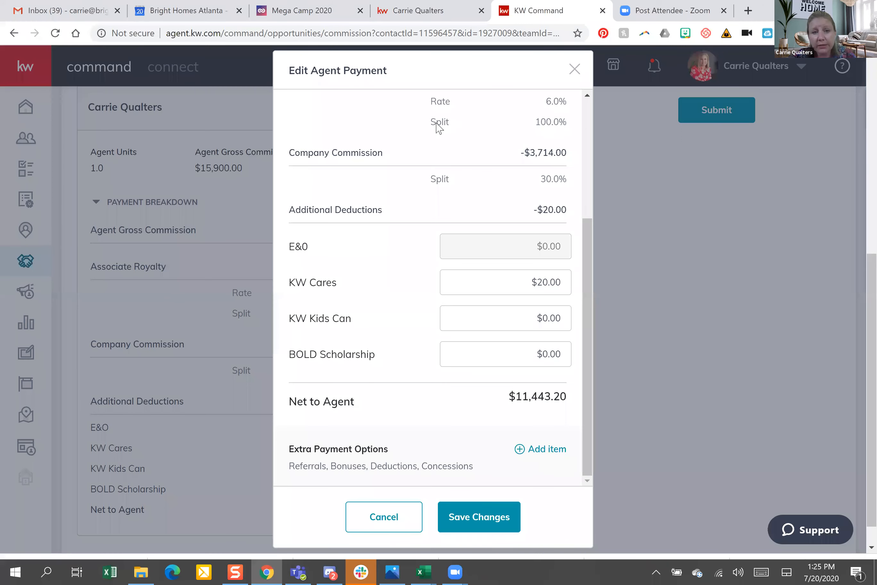
pyautogui.click(457, 235)
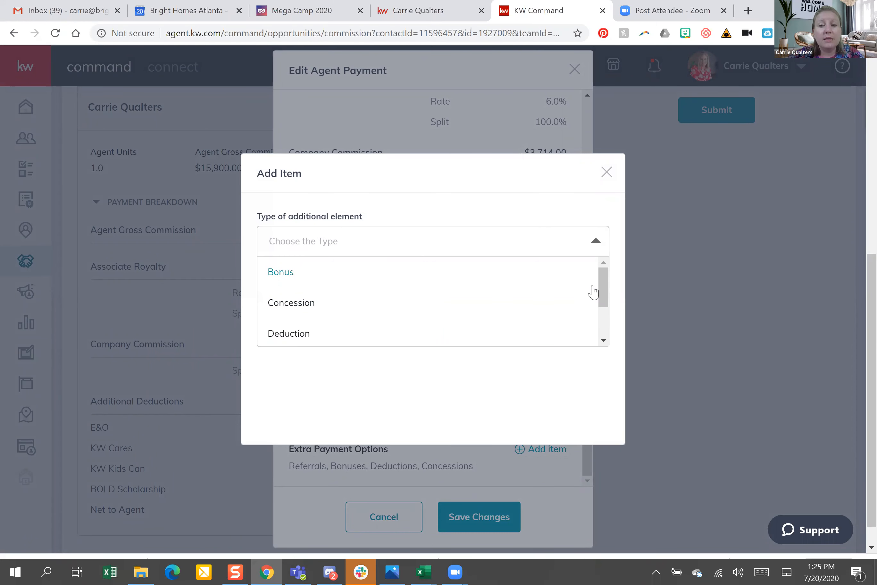
pyautogui.scroll(-1, 519, 317)
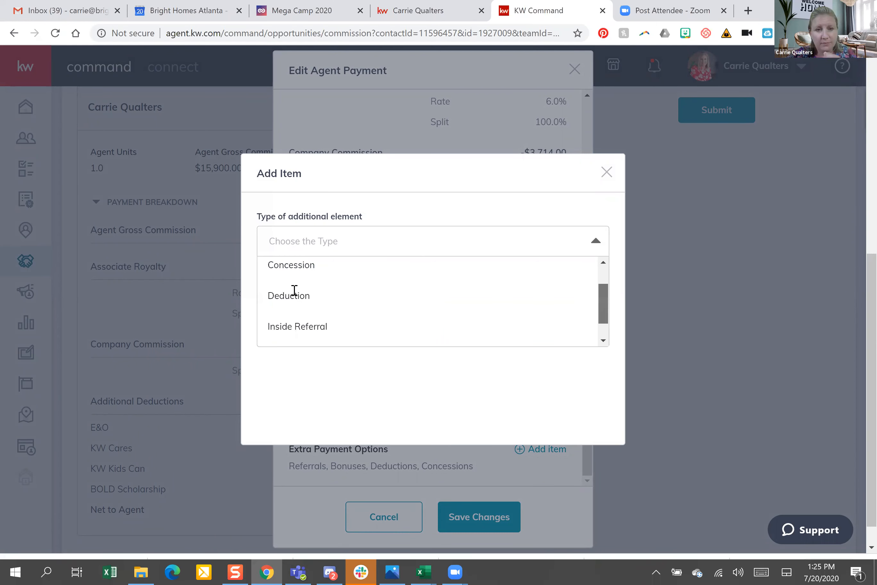
pyautogui.click(432, 289)
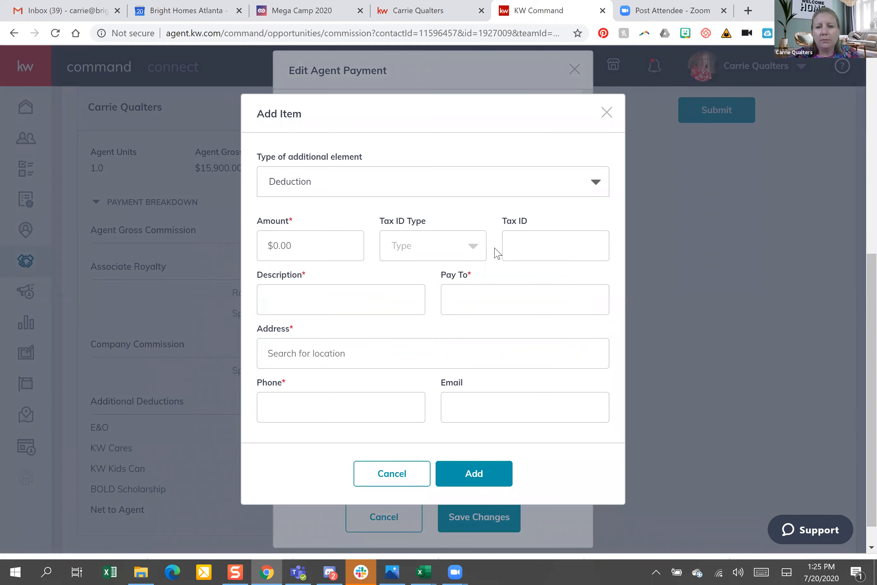
pyautogui.click(479, 248)
pyautogui.press('Tab')
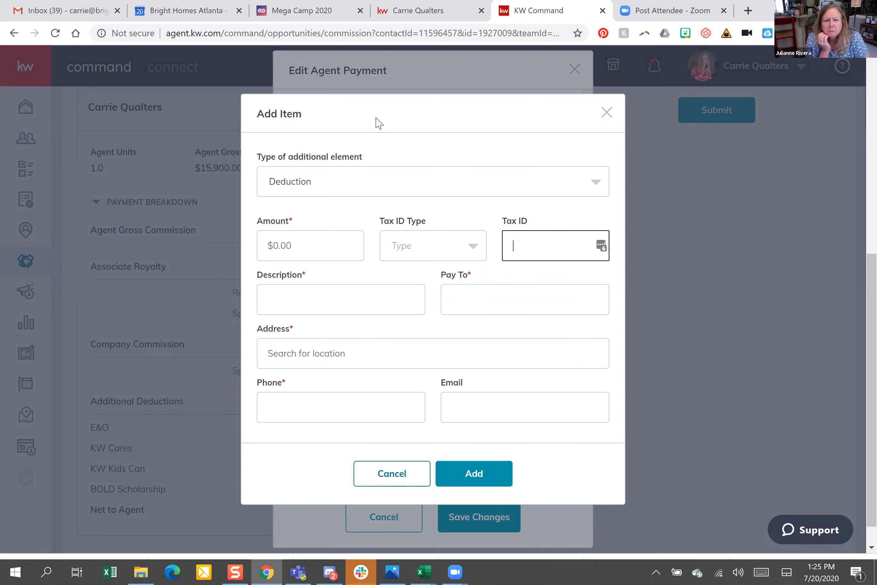
pyautogui.click(394, 471)
# Start a Concession extra payment item, then back out with Escape
pyautogui.click(545, 453)
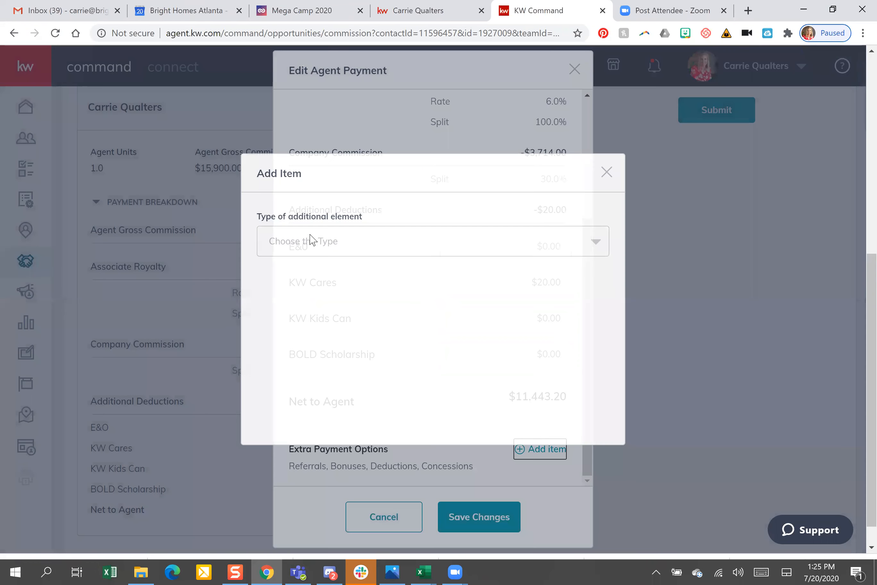
pyautogui.click(310, 234)
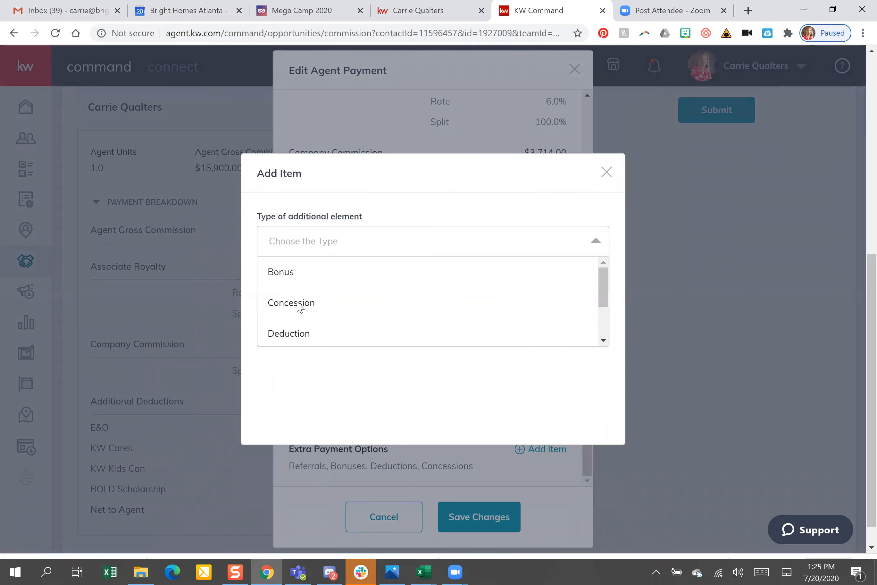
pyautogui.click(300, 305)
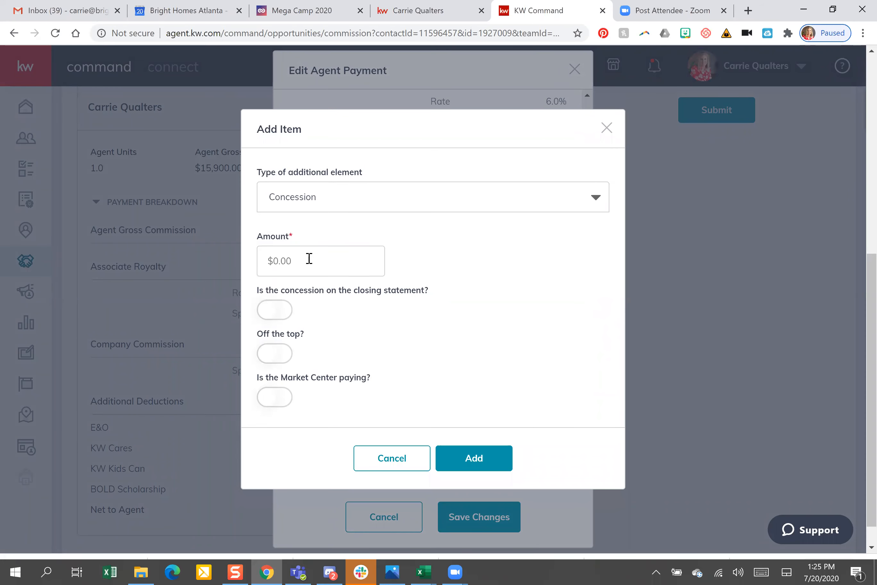
pyautogui.click(309, 258)
pyautogui.click(505, 306)
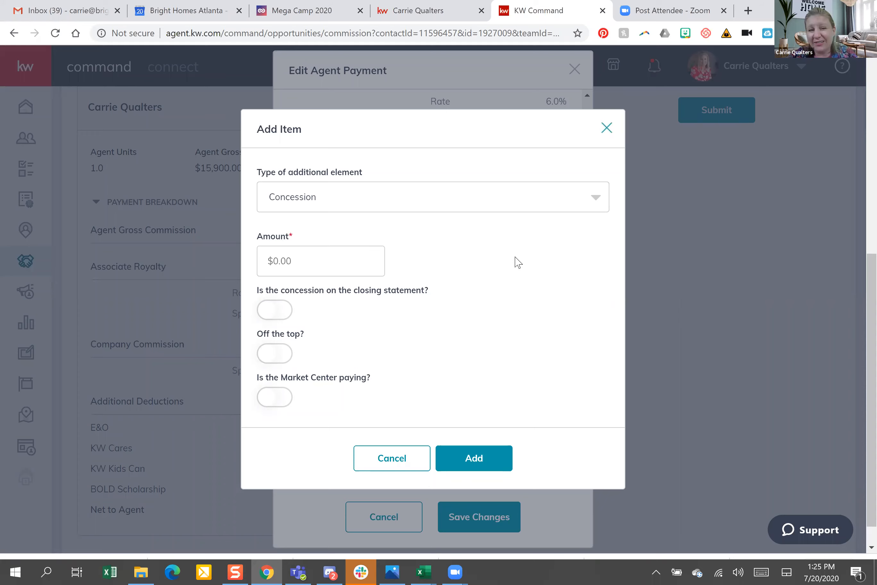
pyautogui.press('Escape')
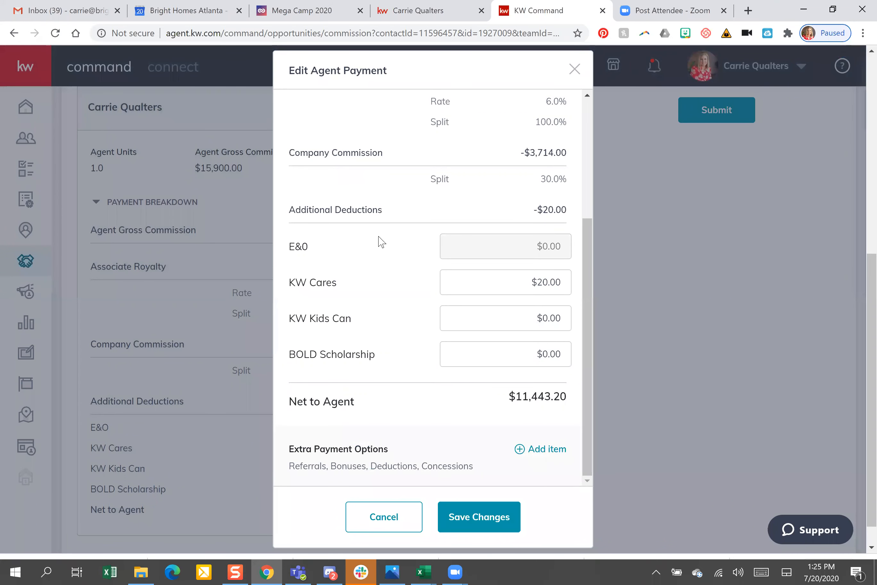
# Add a $380 concession, paid by the Market Center, to the agent payment
pyautogui.press('Return')
pyautogui.click(319, 247)
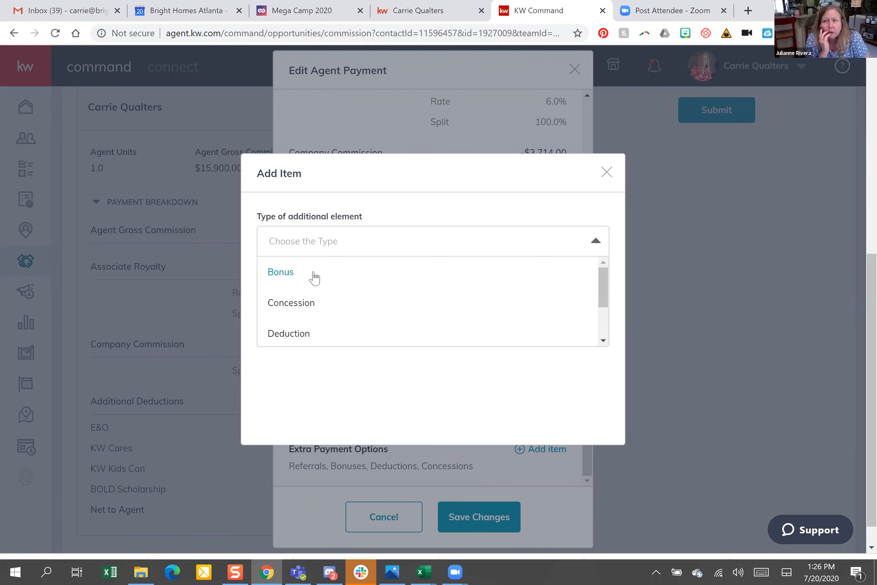
pyautogui.click(308, 310)
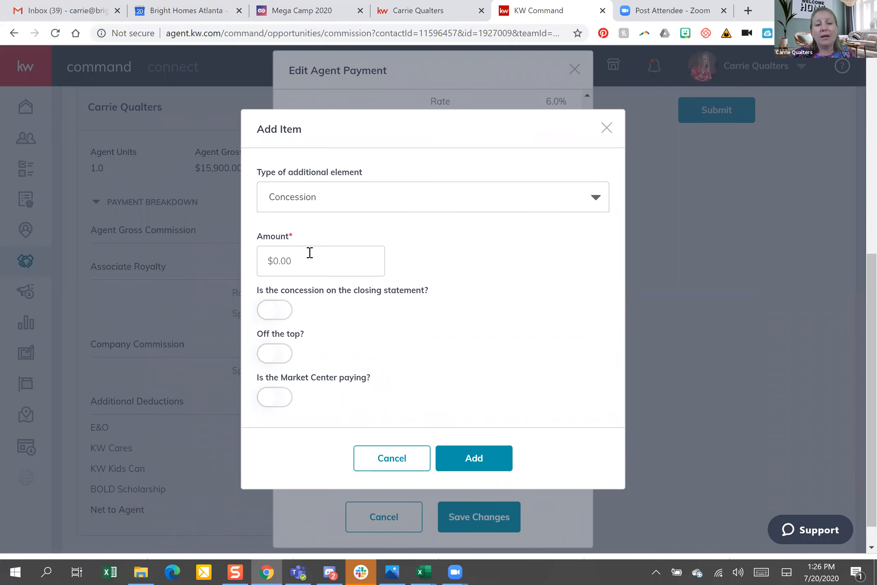
pyautogui.click(309, 253)
pyautogui.write('3')
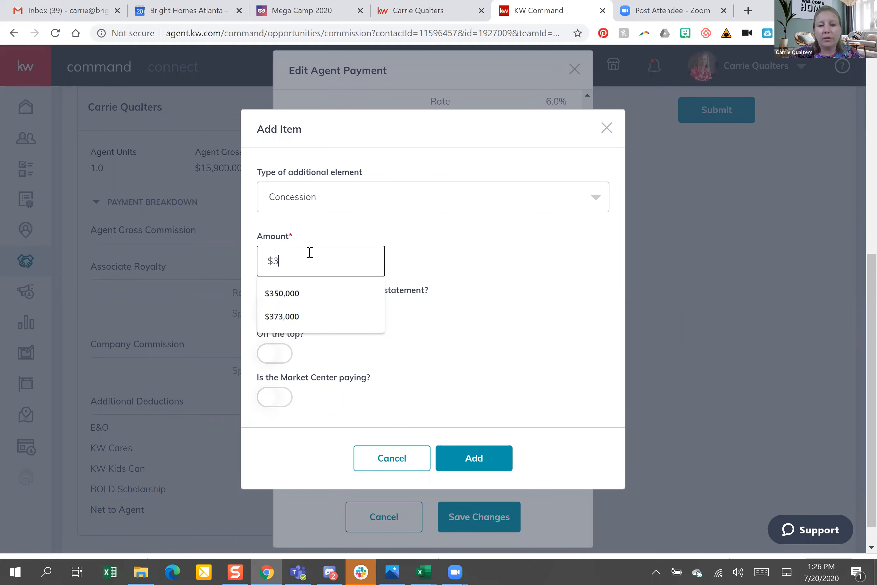
pyautogui.write('800')
pyautogui.press('BackSpace')
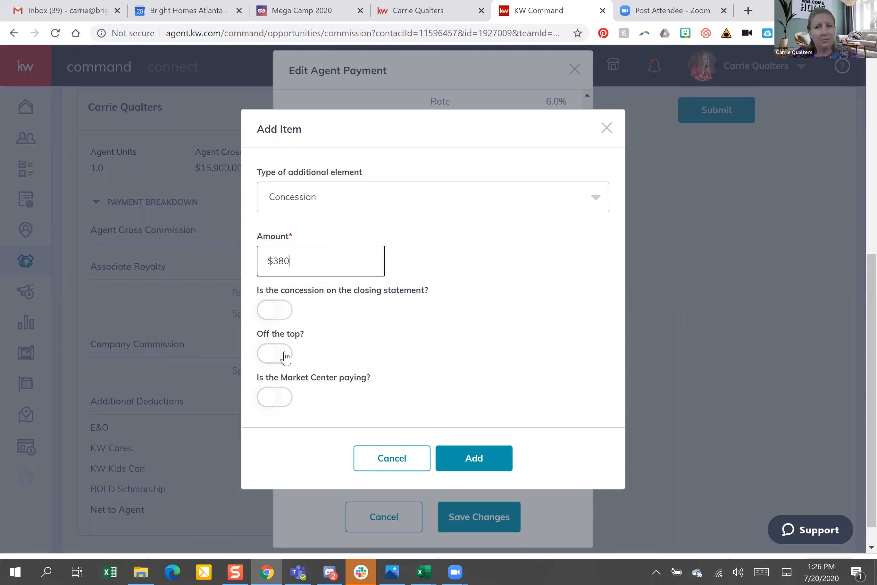
pyautogui.click(284, 399)
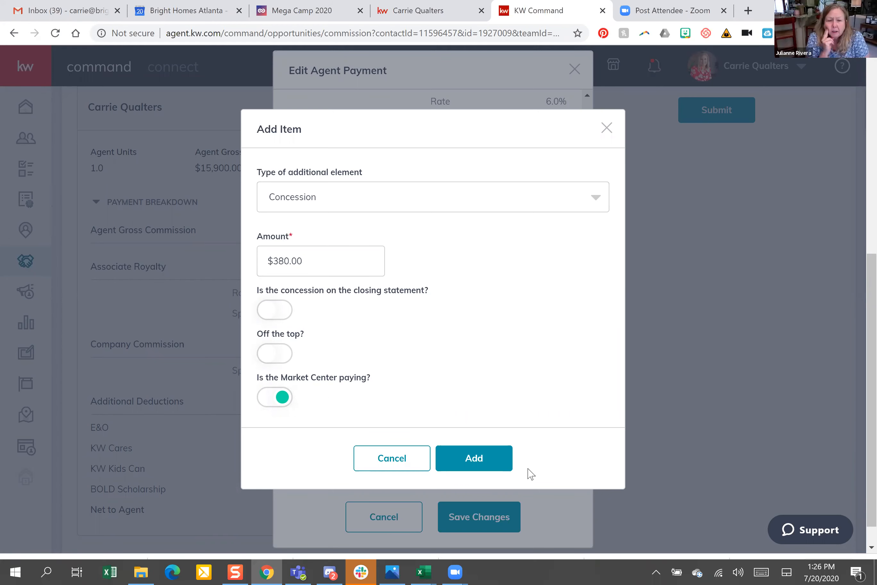
pyautogui.click(479, 460)
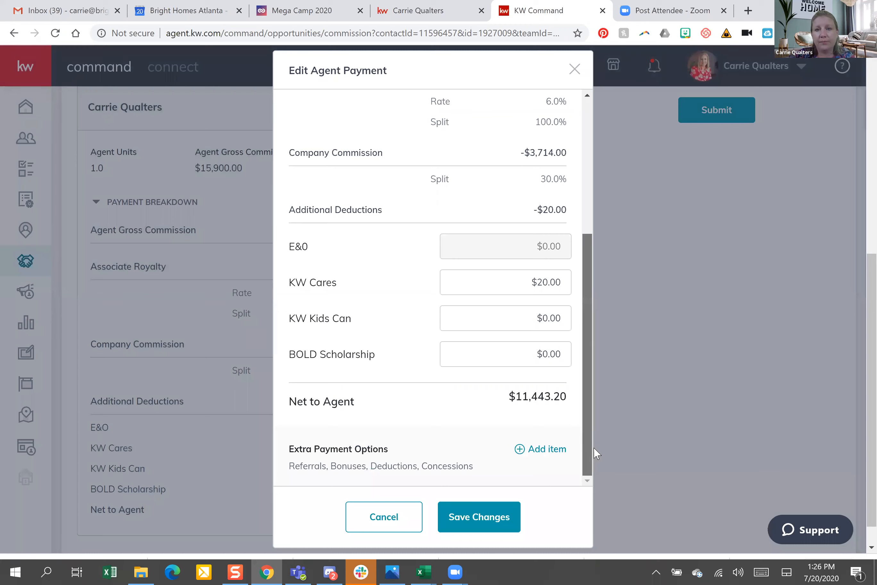
# Save the agent payment and review the $11,803.20 net to agent and cap figures
pyautogui.click(507, 516)
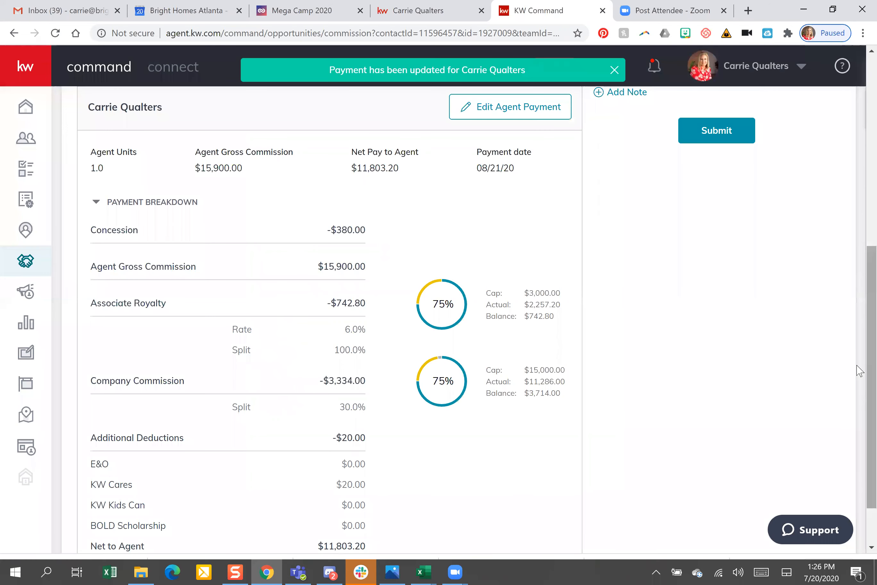
pyautogui.scroll(-2, 860, 371)
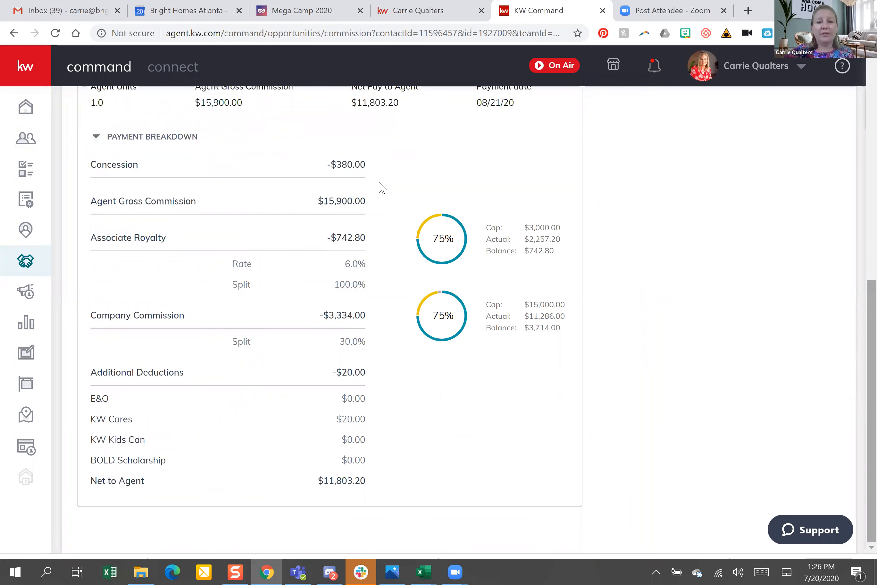
pyautogui.scroll(1, 351, 215)
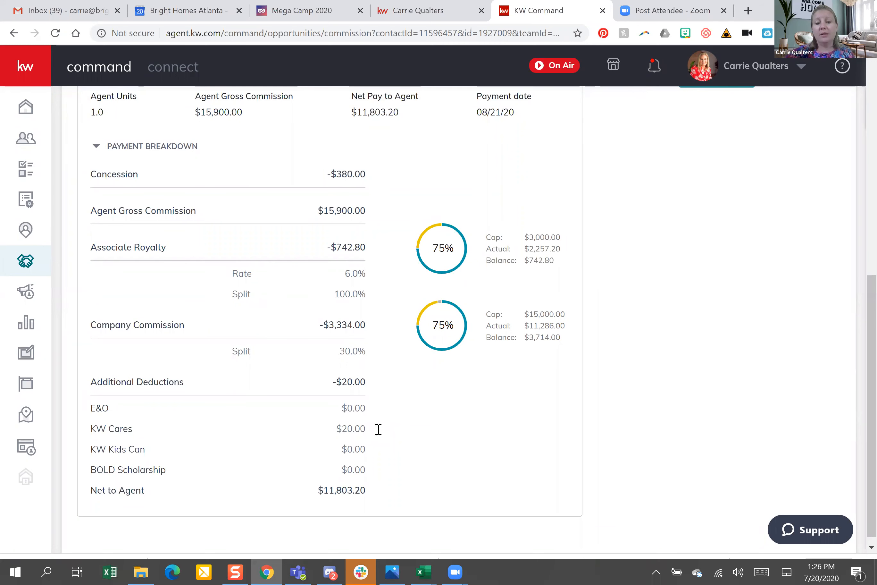
pyautogui.tripleClick(379, 493)
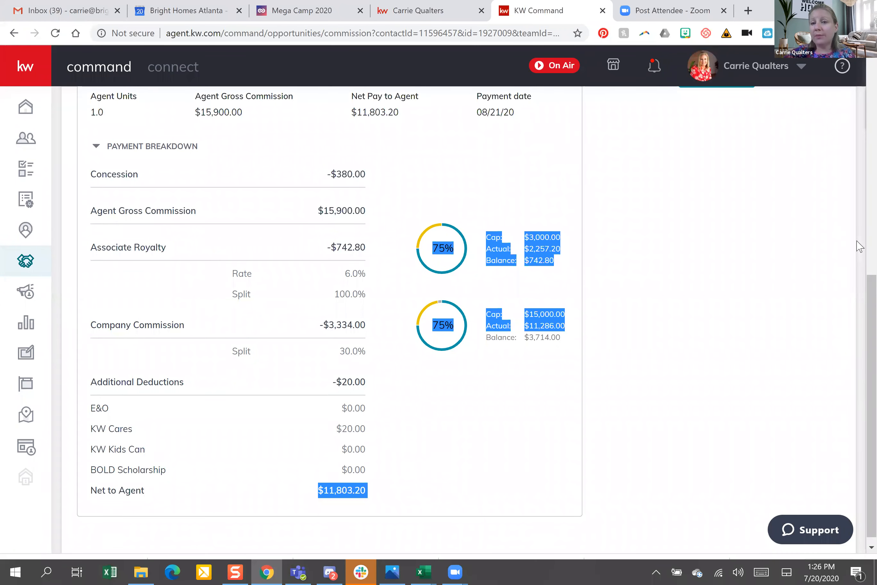
pyautogui.scroll(1, 855, 234)
pyautogui.scroll(5, 855, 224)
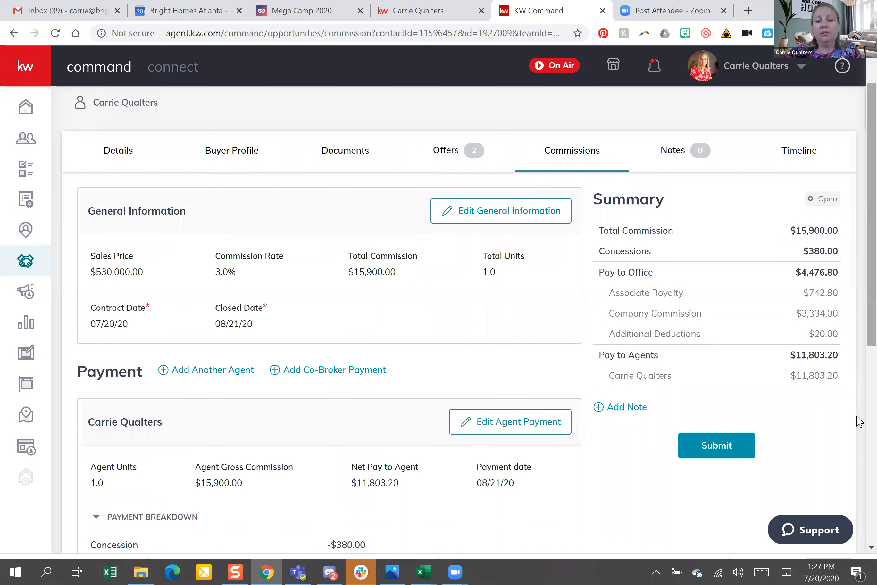
pyautogui.scroll(-6, 856, 419)
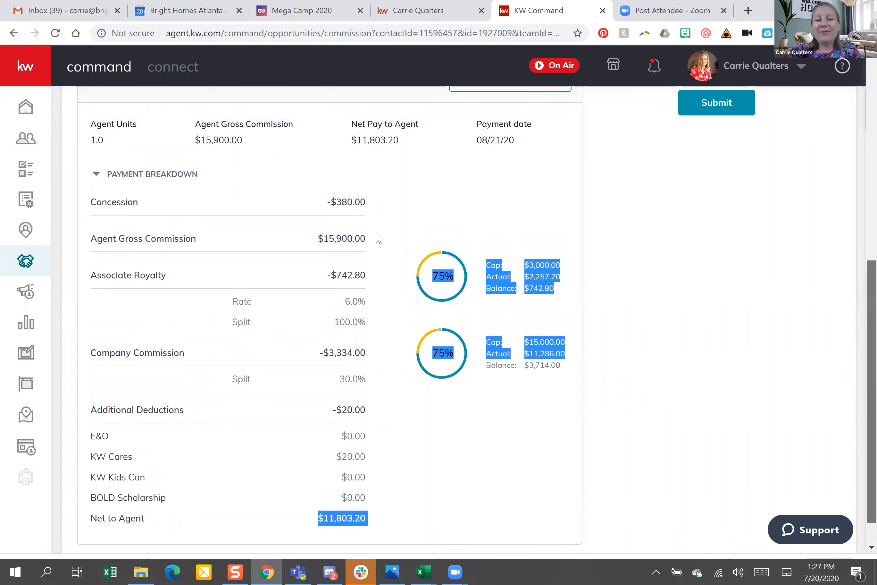
pyautogui.click(99, 161)
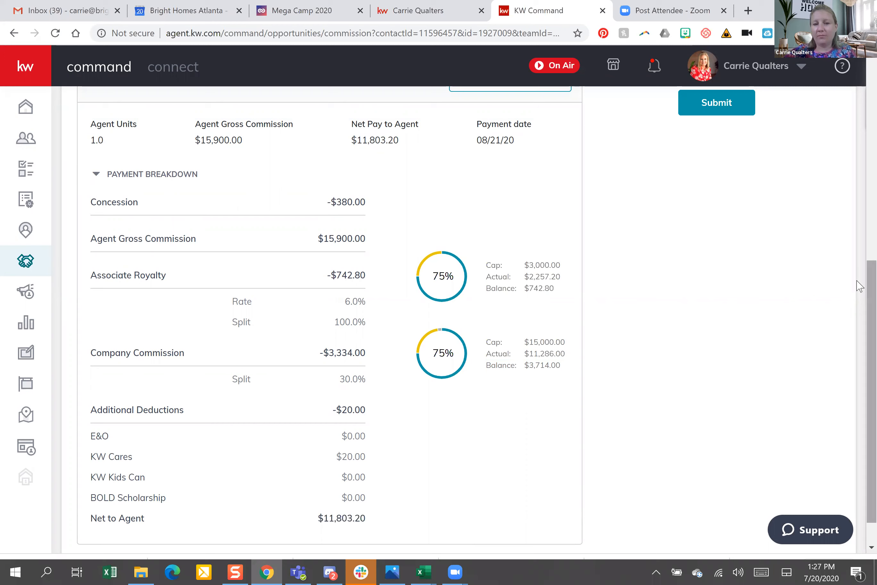
pyautogui.scroll(2, 859, 289)
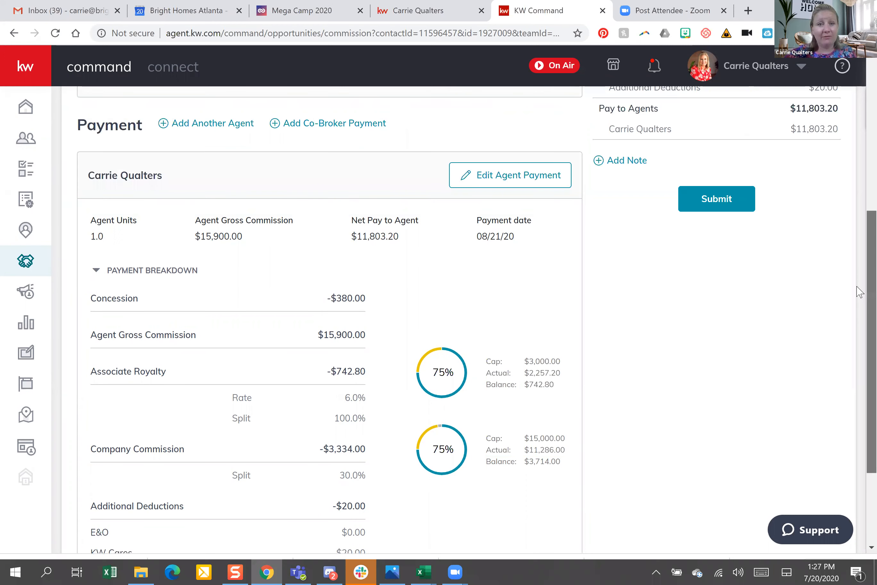
pyautogui.moveTo(856, 287); pyautogui.dragTo(856, 282)
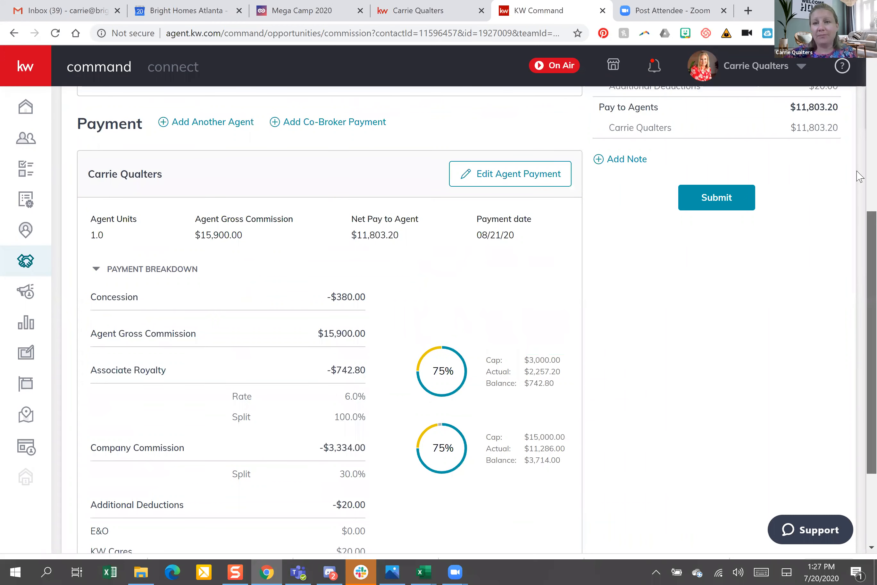
pyautogui.scroll(1, 860, 150)
pyautogui.scroll(5, 859, 150)
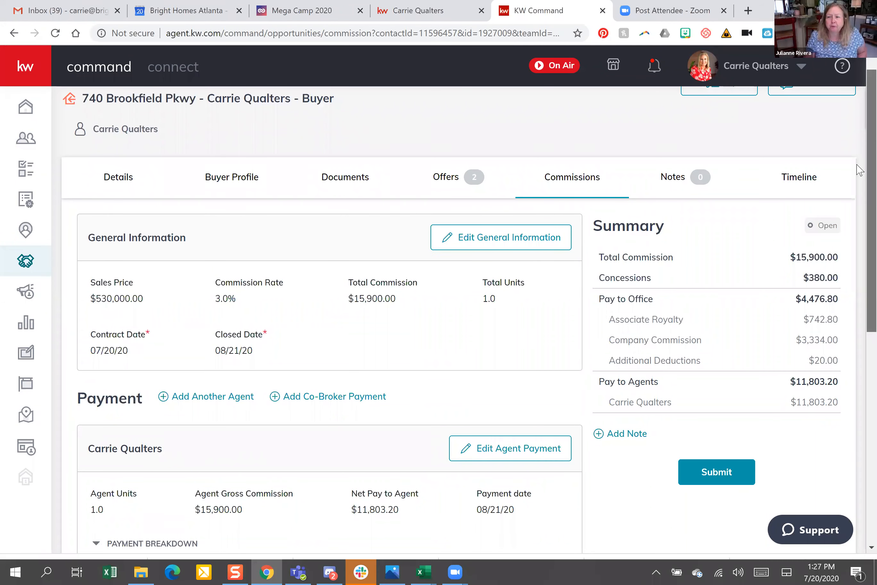
pyautogui.scroll(-1, 858, 170)
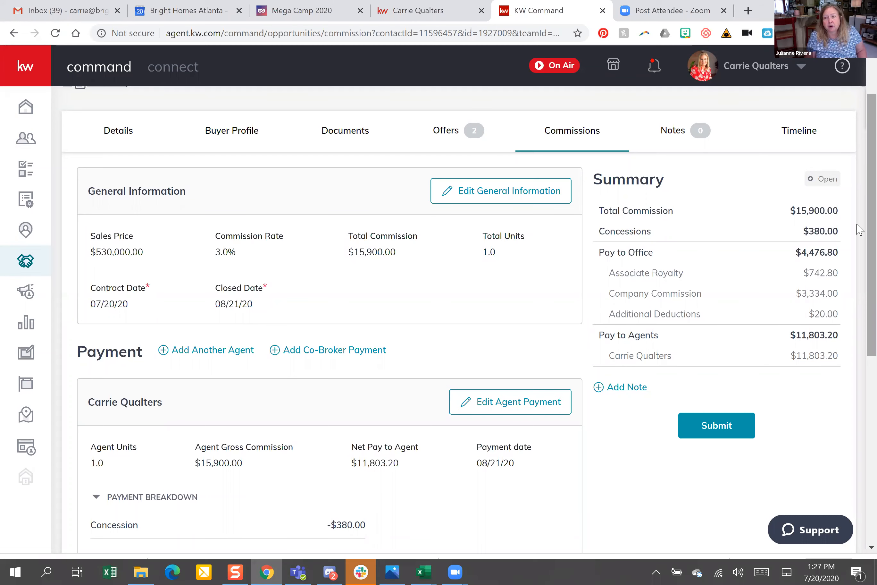
pyautogui.scroll(-3, 857, 324)
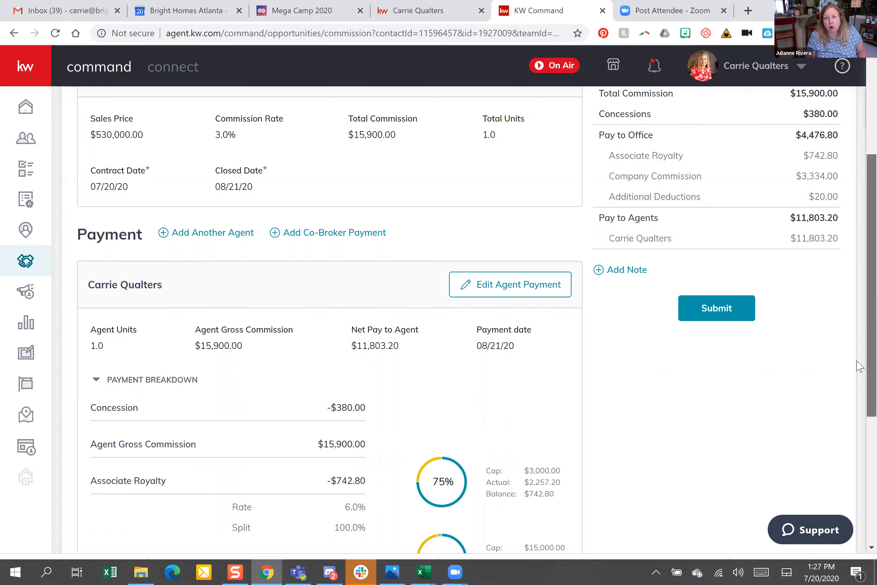
pyautogui.scroll(-4, 860, 366)
pyautogui.scroll(-2, 859, 367)
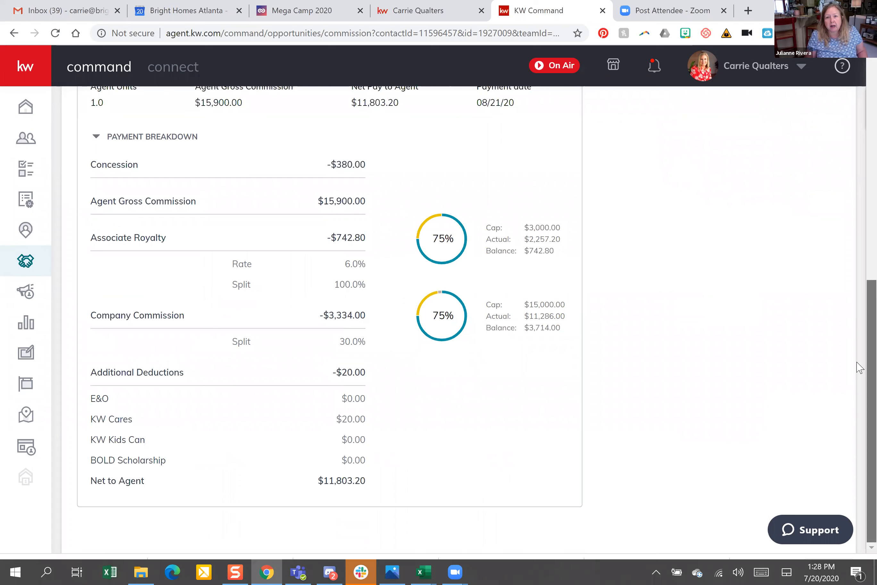
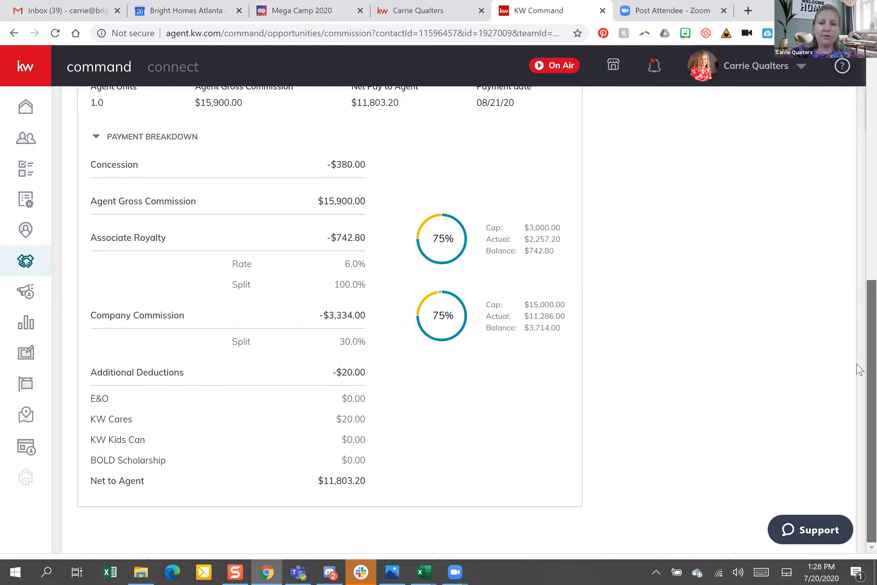
# Start a new agent entry on the deal, picking a co-agent with 1 agent unit
pyautogui.scroll(3, 859, 321)
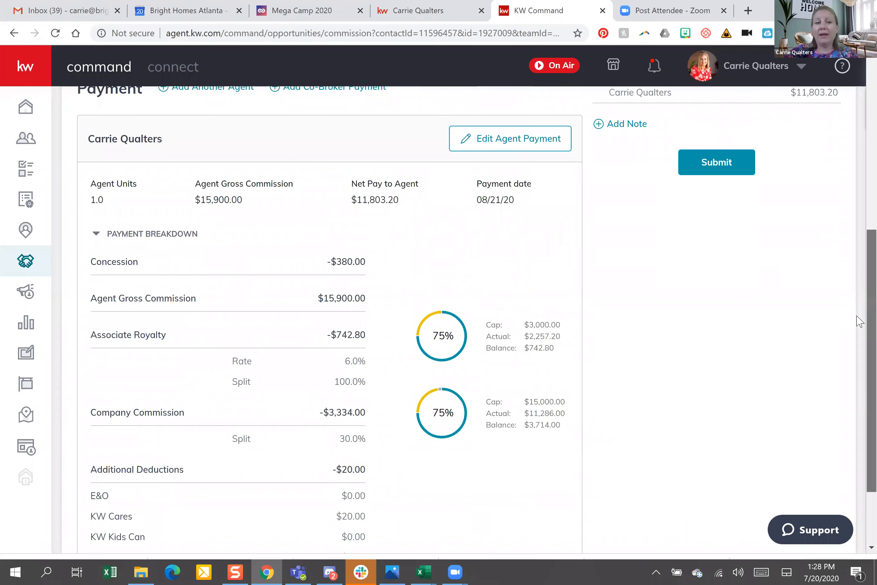
pyautogui.scroll(1, 860, 321)
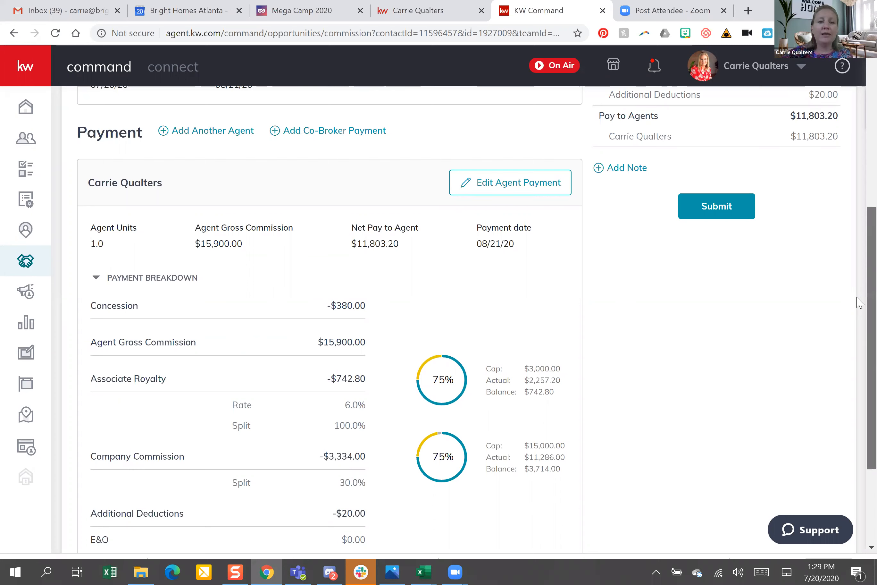
pyautogui.scroll(7, 207, 389)
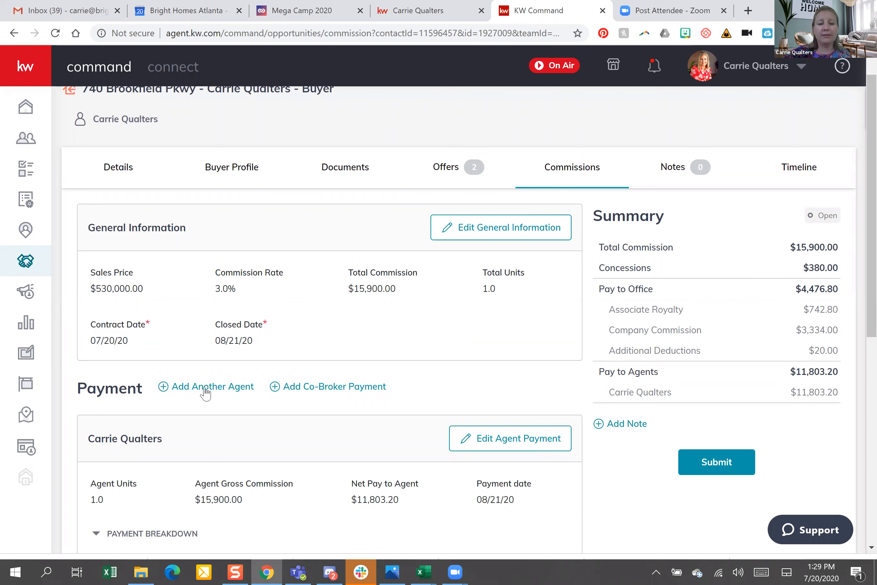
pyautogui.click(205, 387)
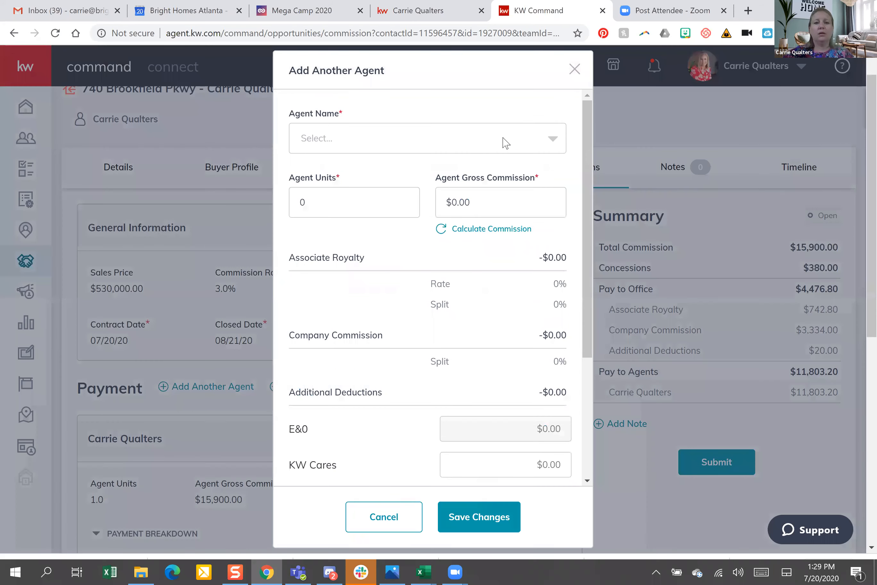
pyautogui.click(532, 134)
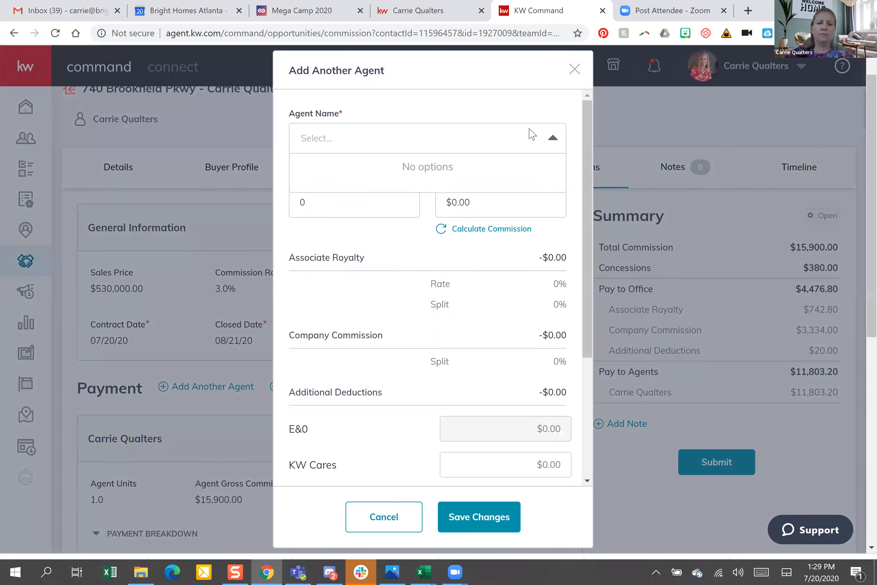
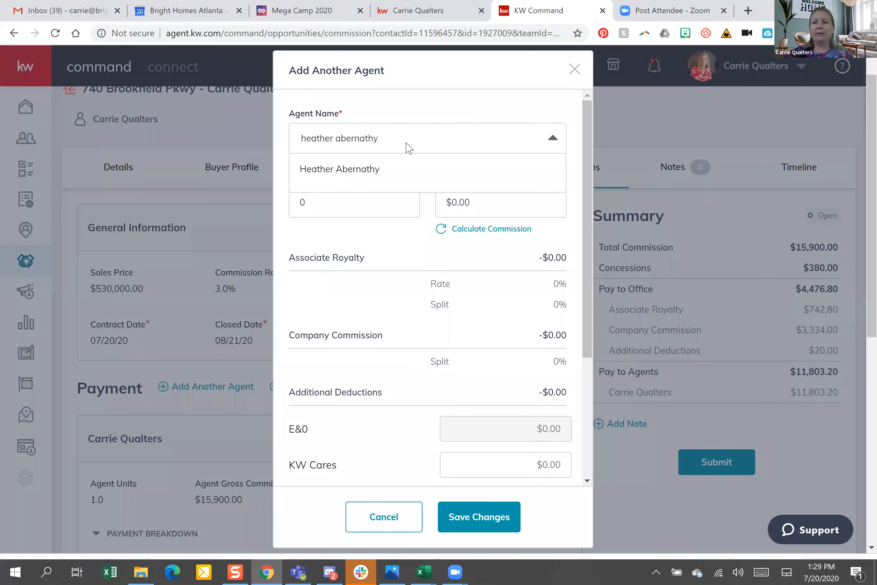
pyautogui.click(351, 173)
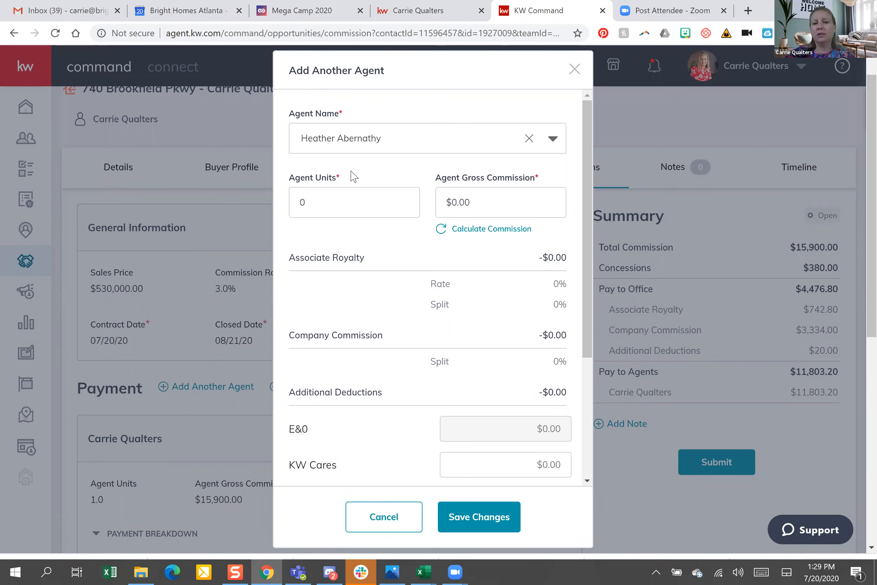
pyautogui.click(325, 203)
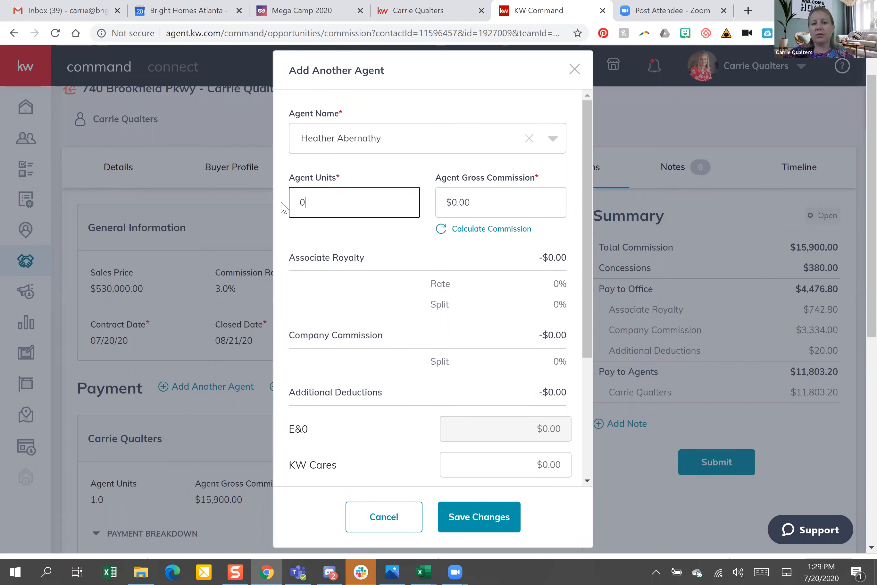
pyautogui.press('BackSpace')
pyautogui.write('1')
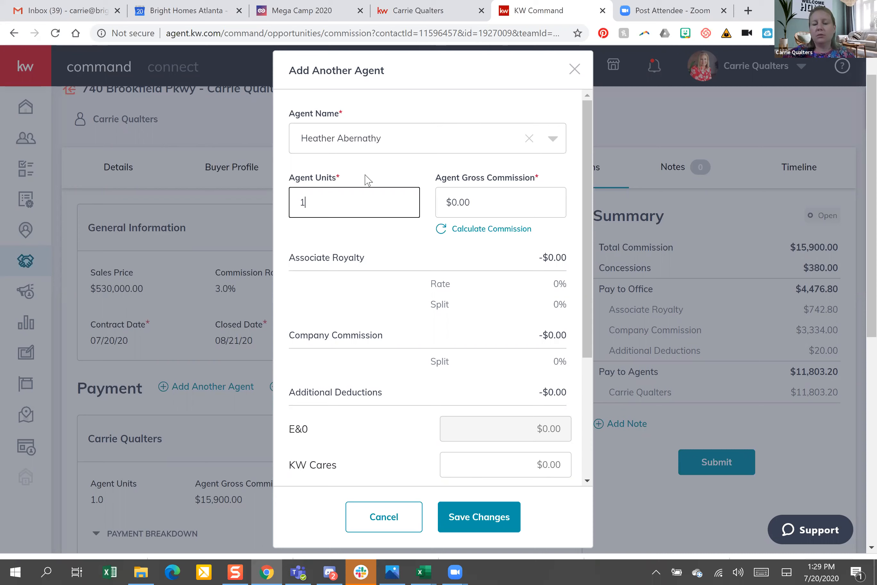
pyautogui.press('Tab')
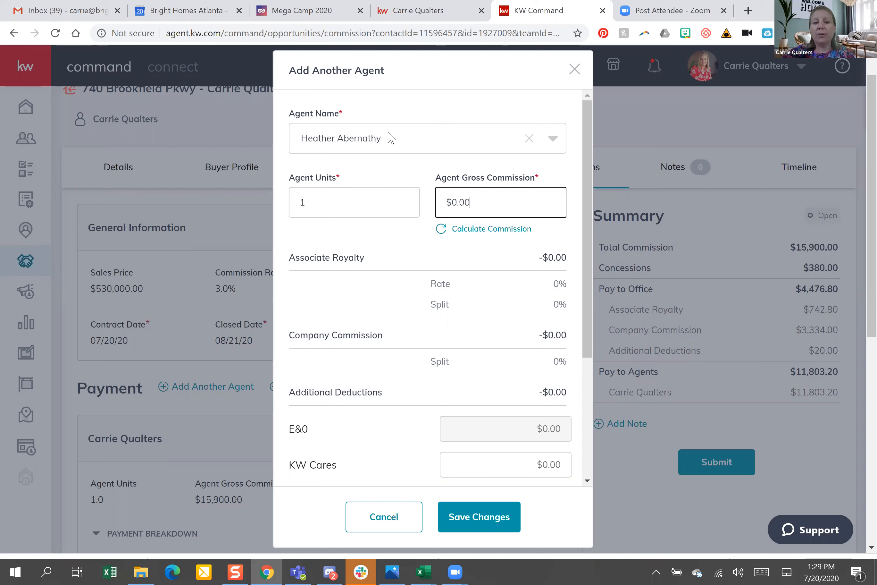
# Swap in the correct second agent at 0.5 units and calculate the gross commission
pyautogui.click(386, 139)
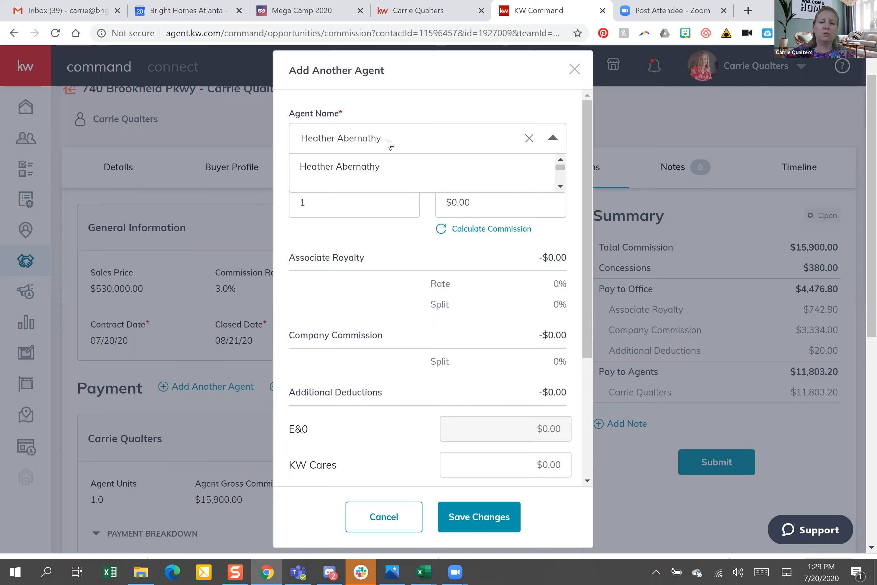
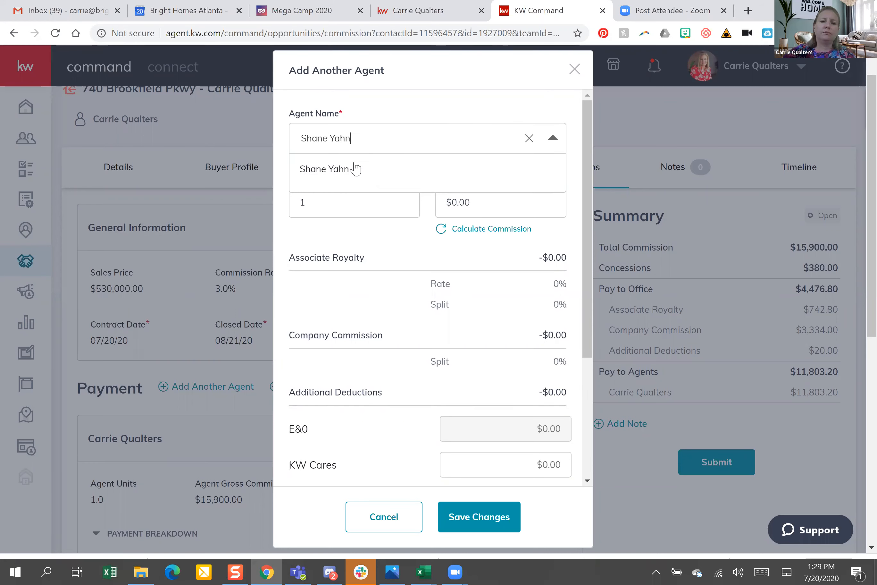
pyautogui.click(351, 163)
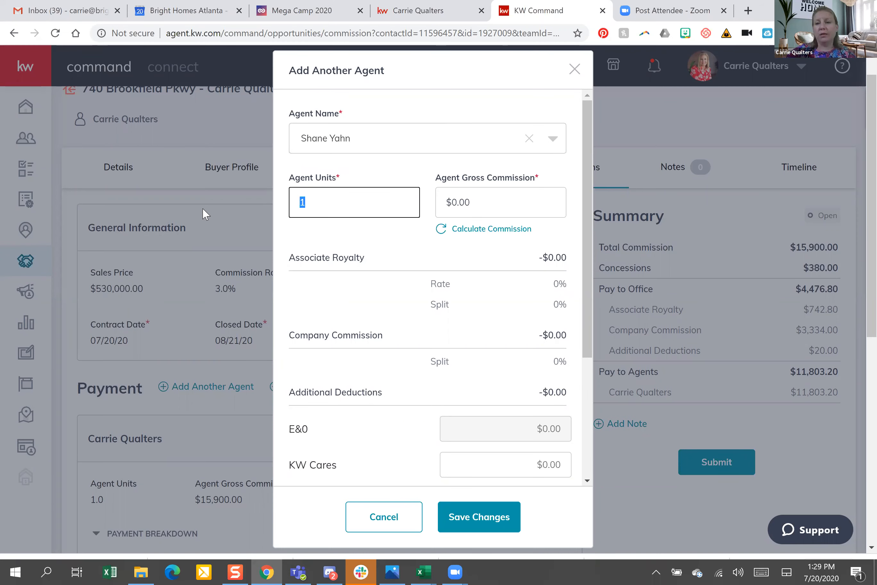
pyautogui.write('.5')
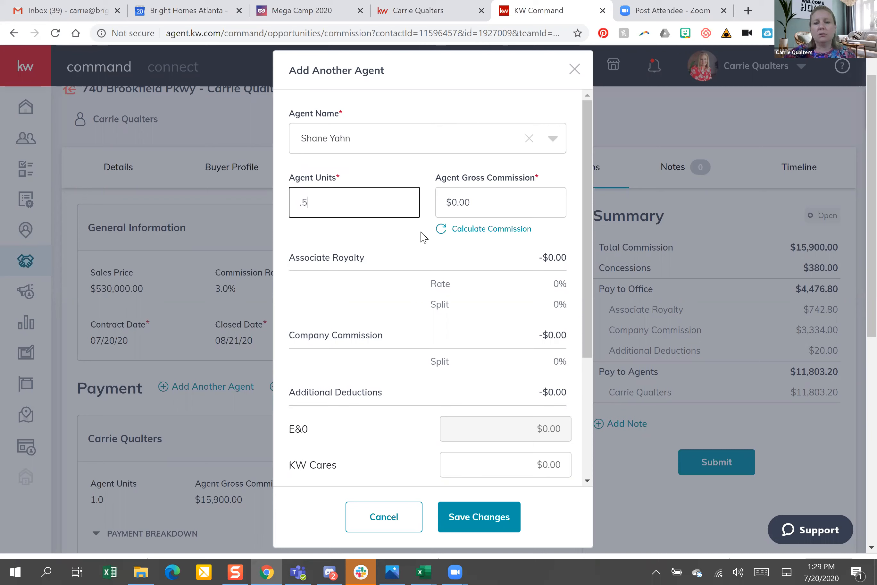
pyautogui.click(436, 203)
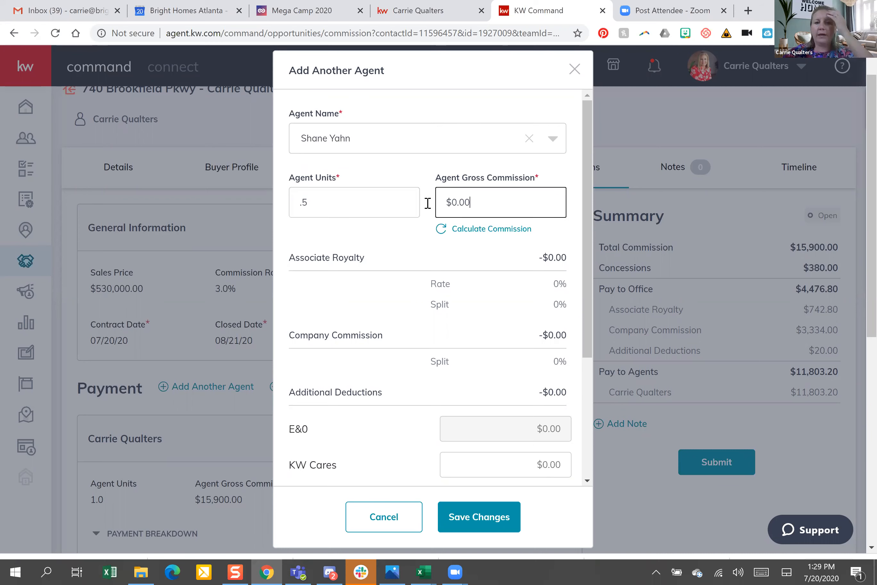
pyautogui.click(325, 212)
pyautogui.click(516, 230)
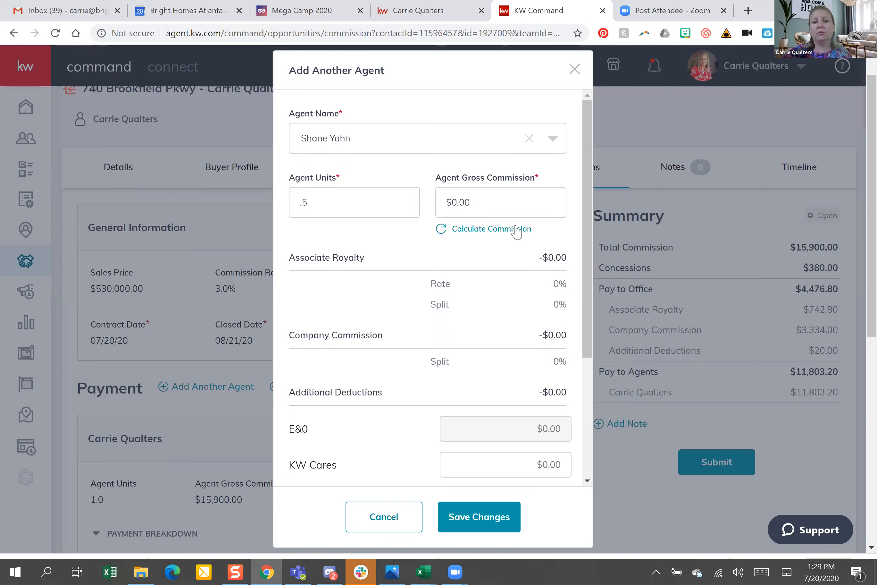
pyautogui.click(515, 229)
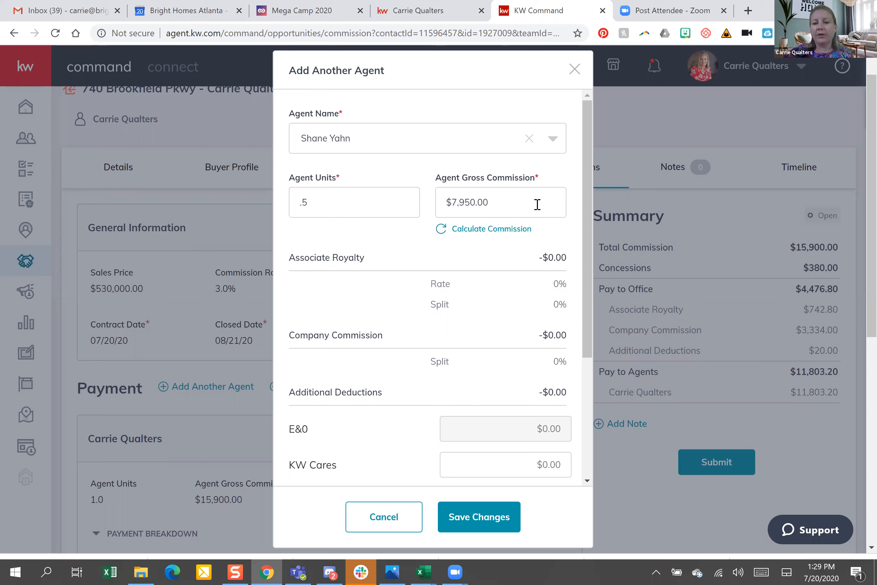
# Save the second agent's payment with its $7,950.00 gross commission
pyautogui.scroll(-3, 590, 250)
pyautogui.moveTo(588, 244); pyautogui.dragTo(588, 245)
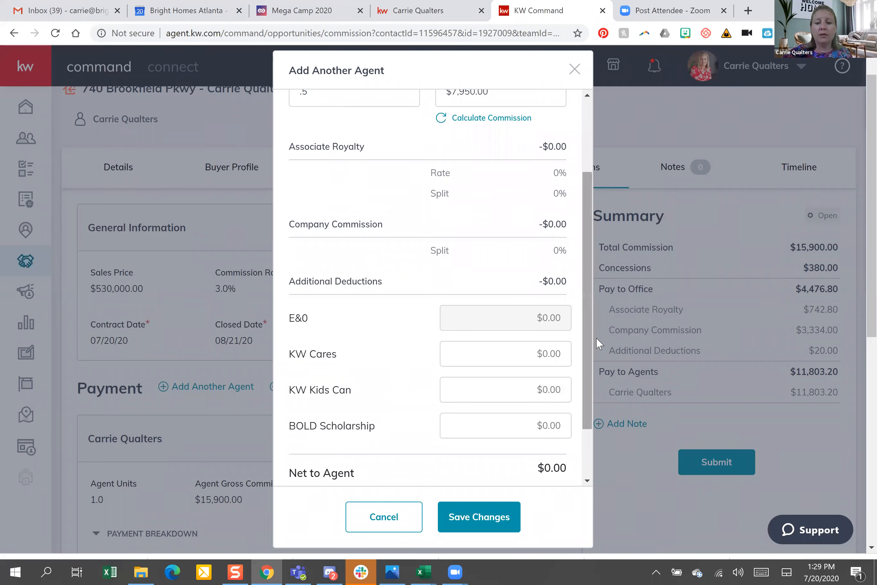
pyautogui.scroll(-2, 554, 421)
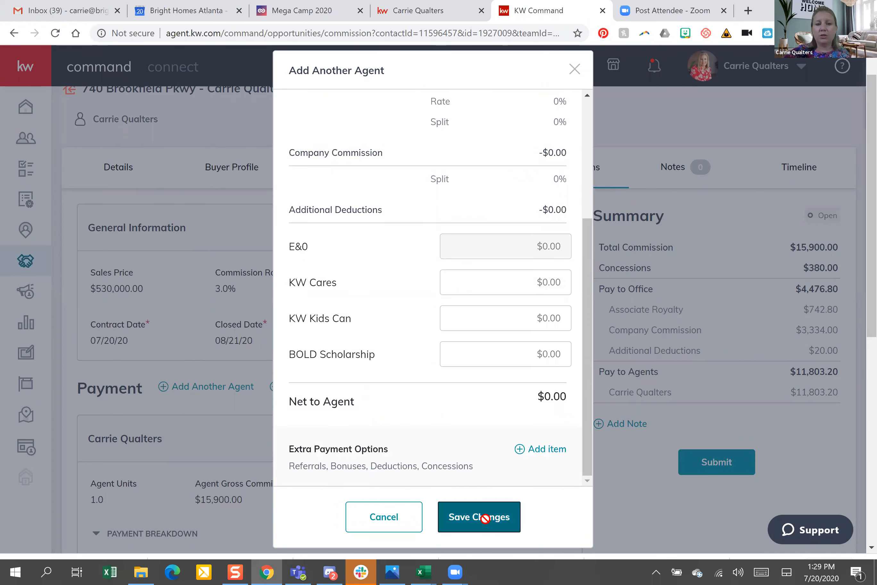
pyautogui.click(485, 518)
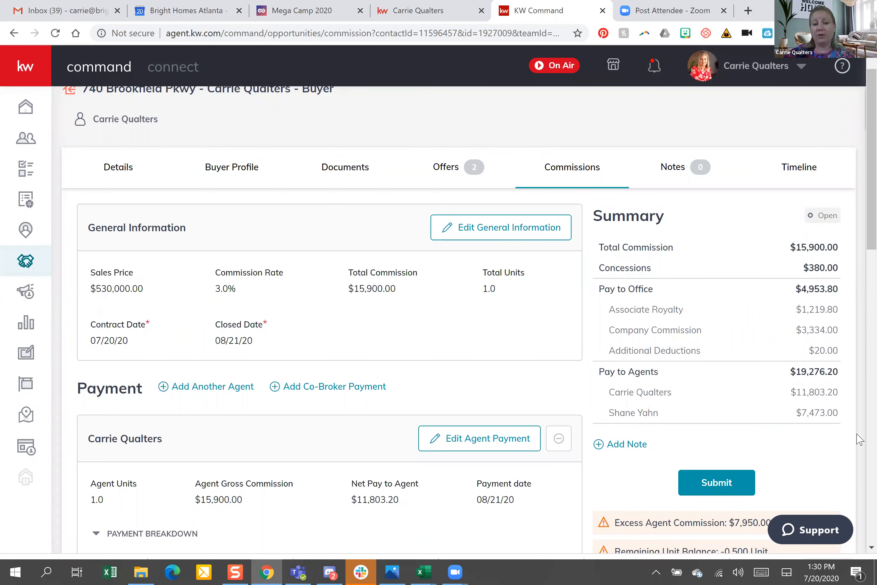
# Highlight the -0.500 remaining unit balance and $7,950.00 excess agent commission warnings
pyautogui.scroll(-6, 859, 440)
pyautogui.scroll(2, 860, 298)
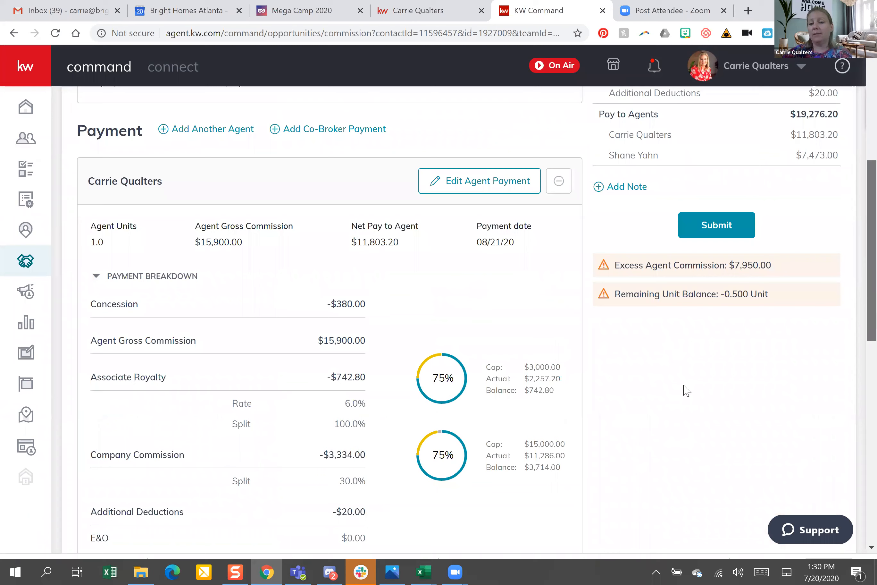
pyautogui.scroll(2, 775, 385)
pyautogui.doubleClick(702, 389)
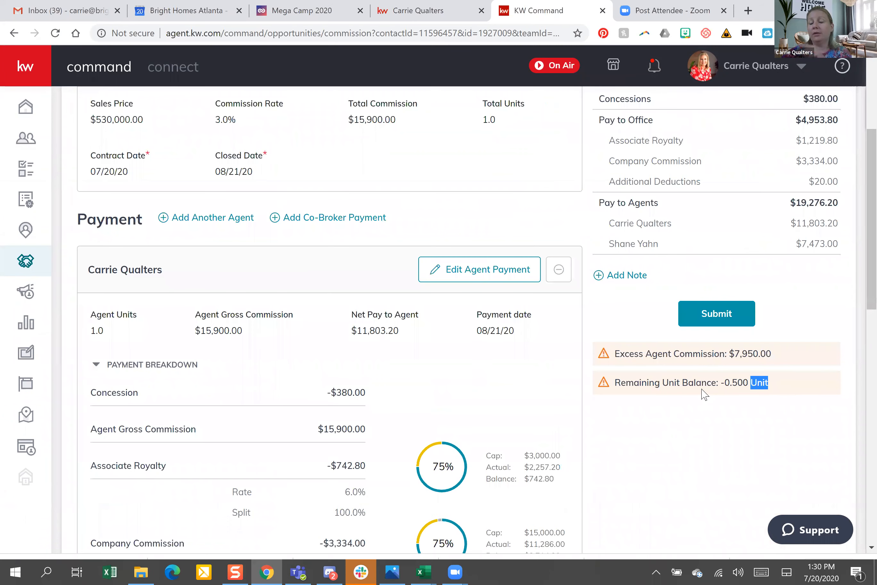
pyautogui.moveTo(701, 389); pyautogui.dragTo(701, 389)
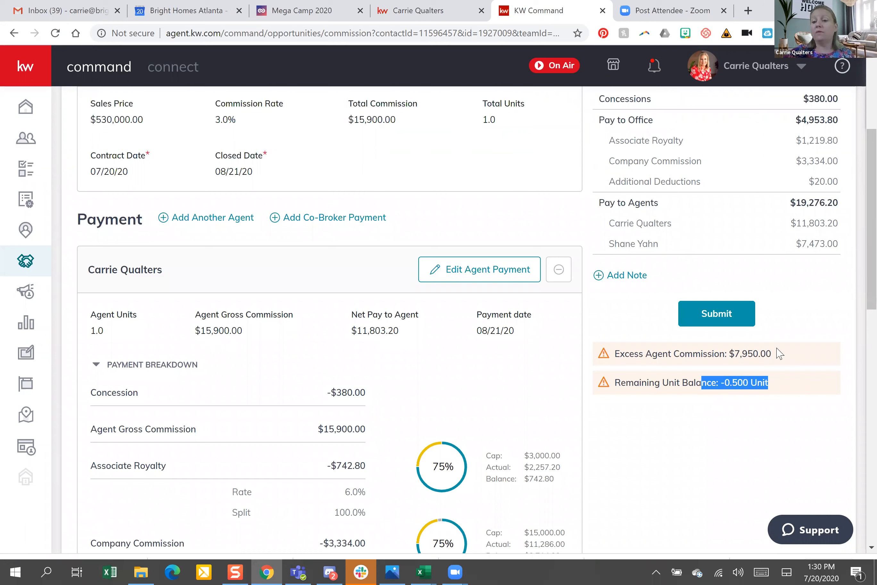
pyautogui.moveTo(772, 354); pyautogui.dragTo(703, 355)
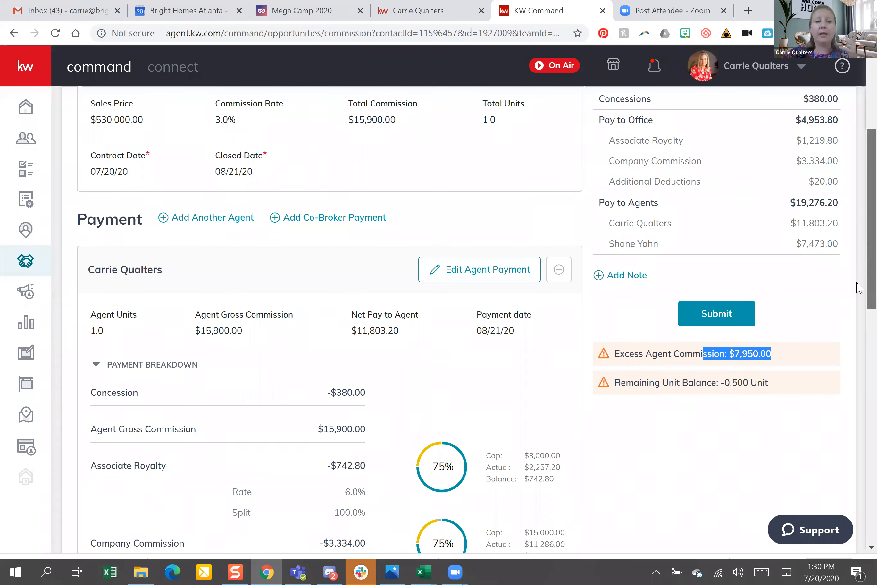
pyautogui.scroll(-3, 202, 252)
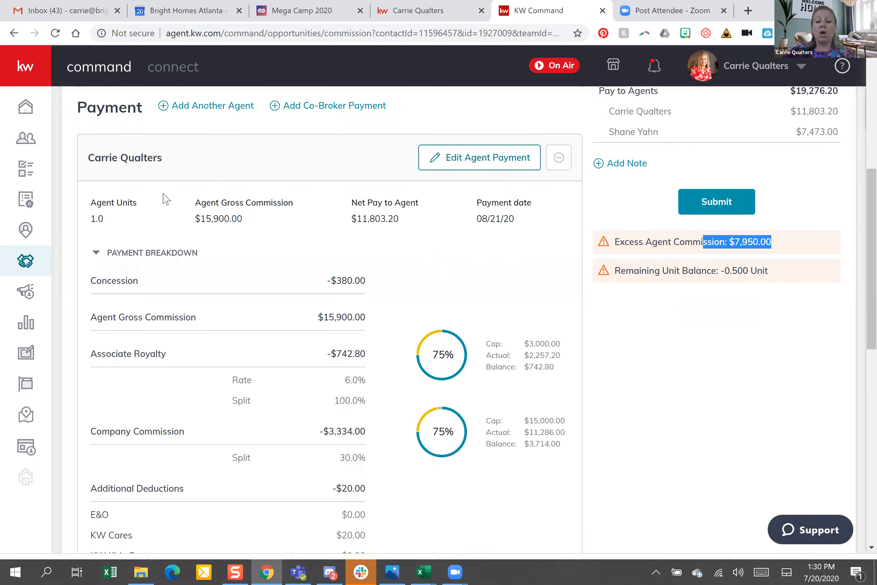
pyautogui.write('.5')
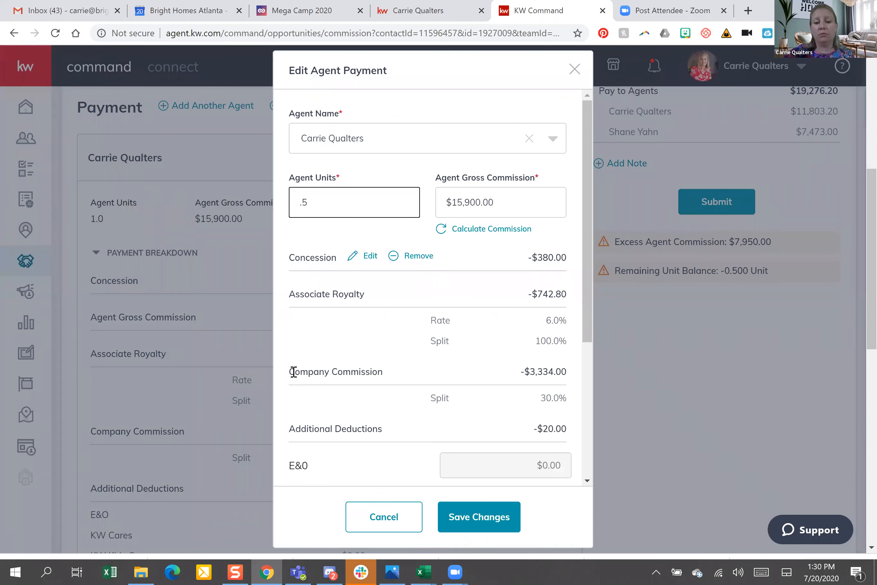
pyautogui.click(509, 522)
pyautogui.click(493, 522)
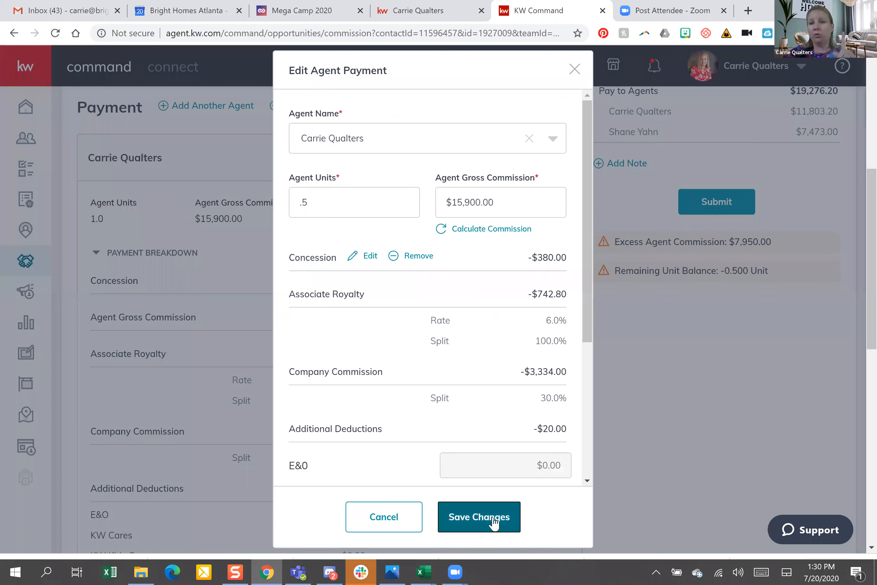
pyautogui.click(494, 522)
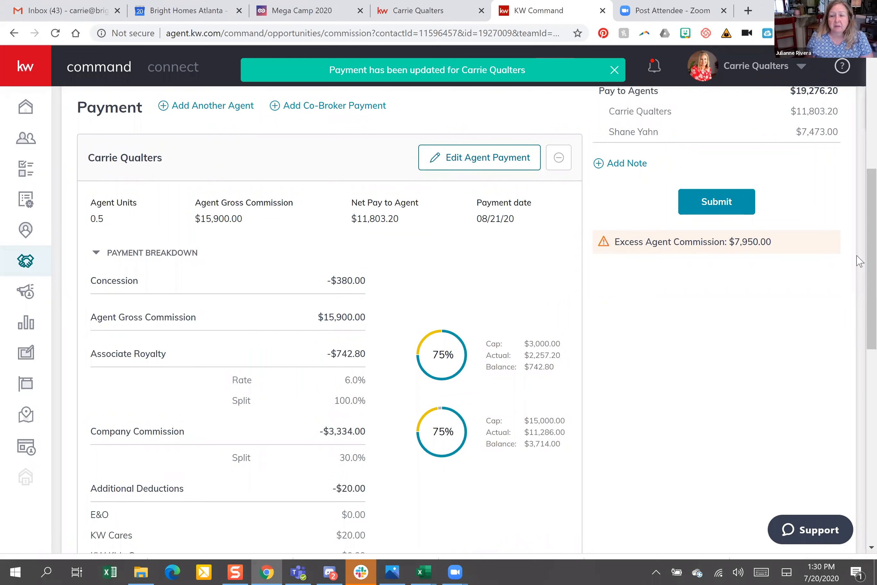
pyautogui.scroll(-10, 860, 480)
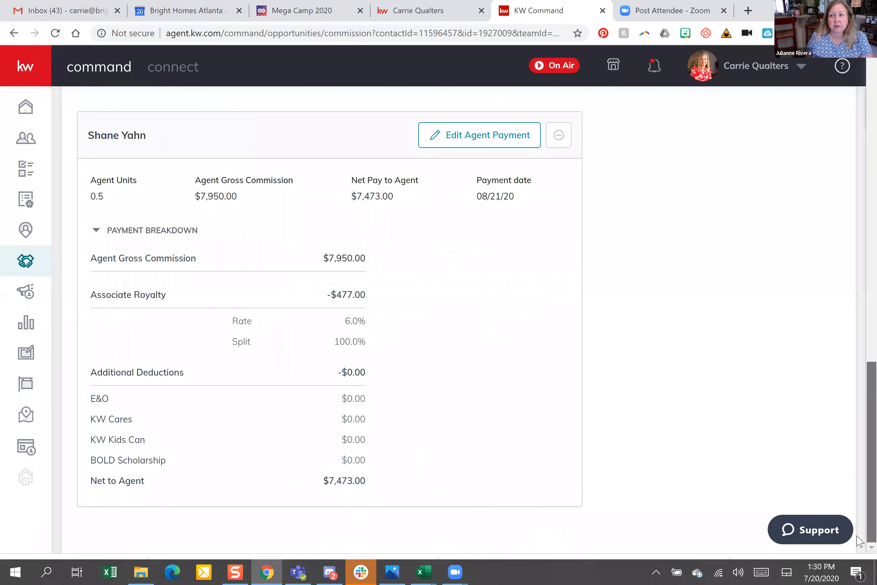
pyautogui.scroll(8, 828, 332)
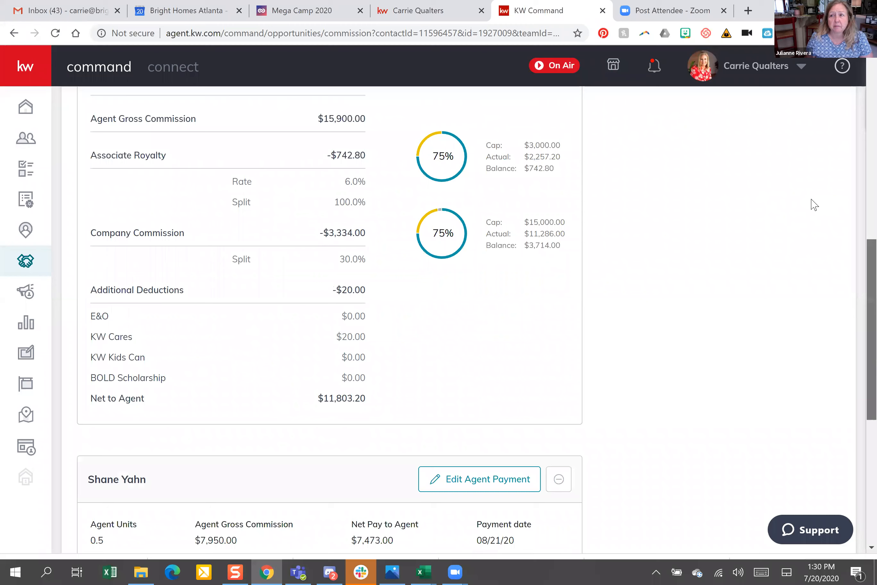
pyautogui.scroll(10, 814, 204)
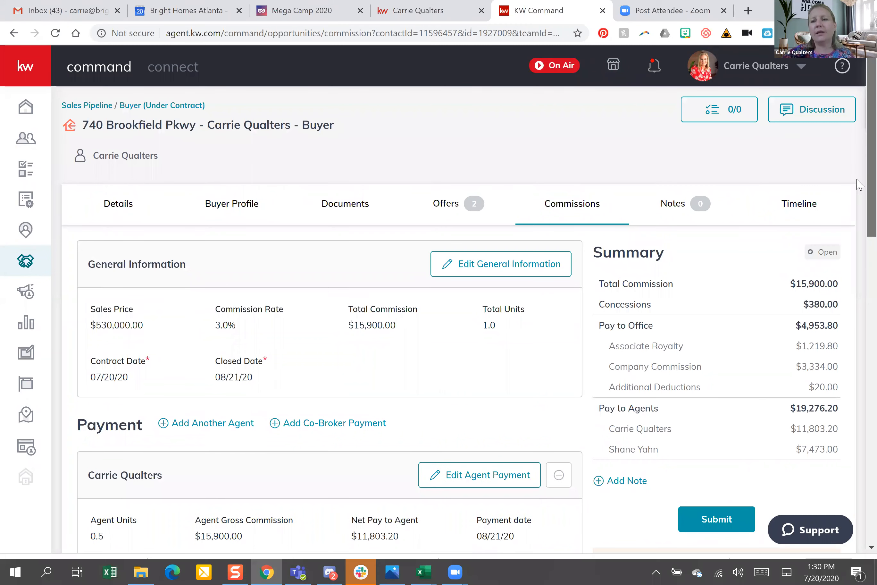
pyautogui.scroll(-3, 856, 168)
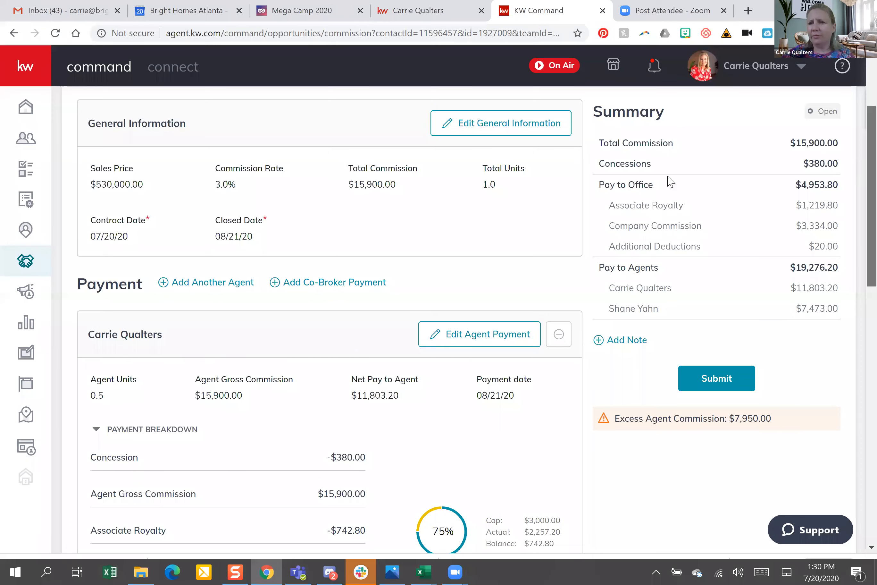
pyautogui.scroll(1, 374, 192)
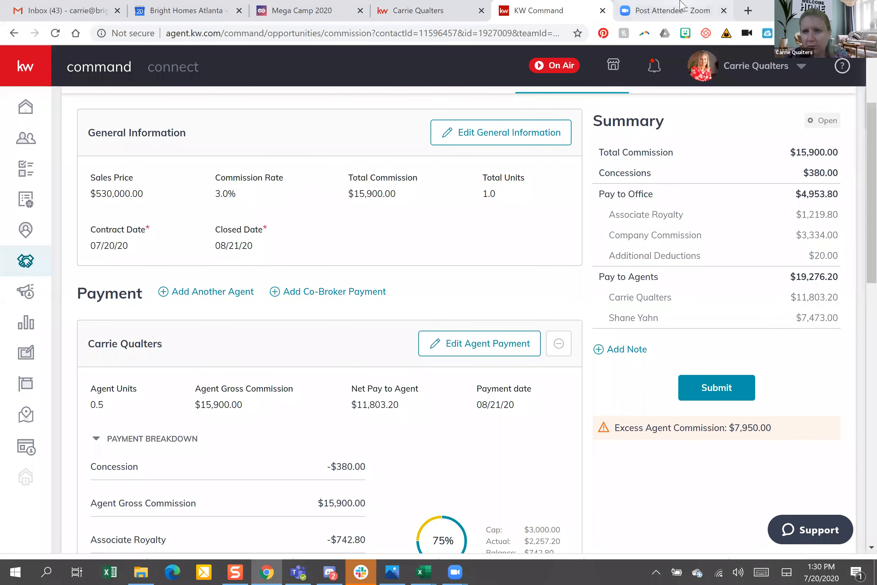
# Change the first agent's payment to 1 unit and $7,950 gross commission, and save it
pyautogui.click(486, 339)
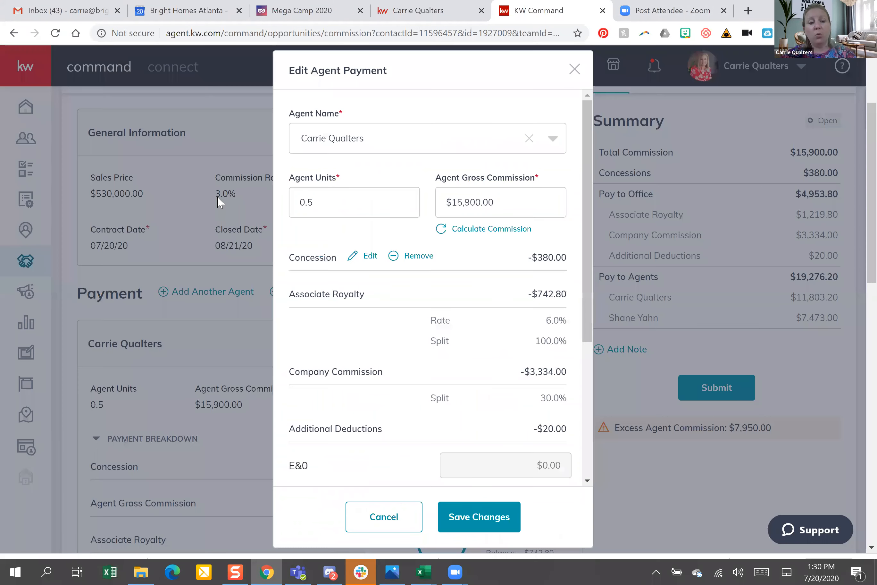
pyautogui.moveTo(316, 203); pyautogui.dragTo(218, 198)
pyautogui.write('1')
pyautogui.click(493, 209)
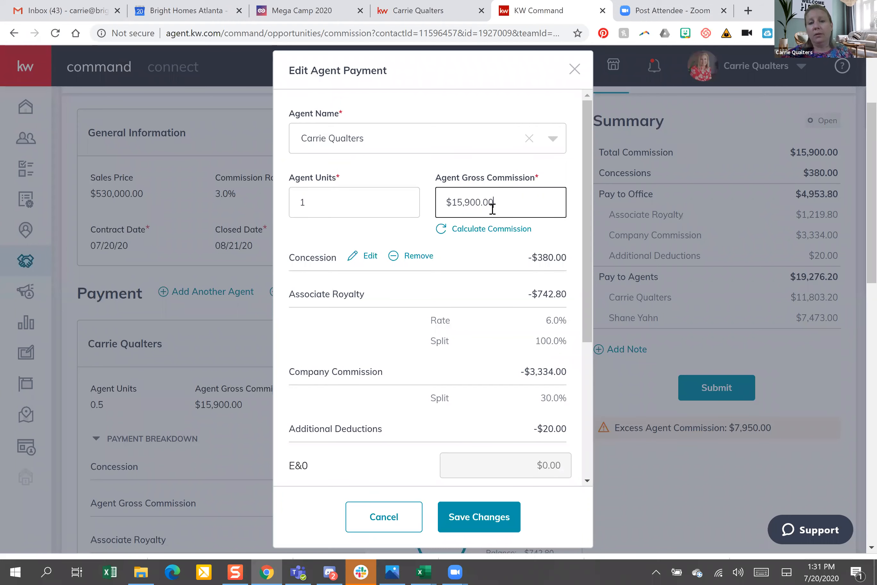
pyautogui.hotkey('ctrl', 'a')
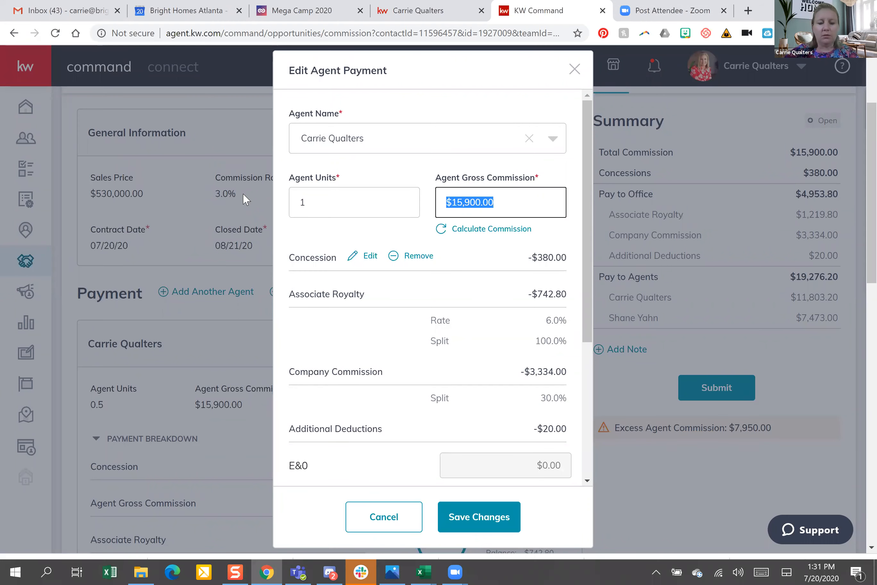
pyautogui.write('$7,')
pyautogui.write('9')
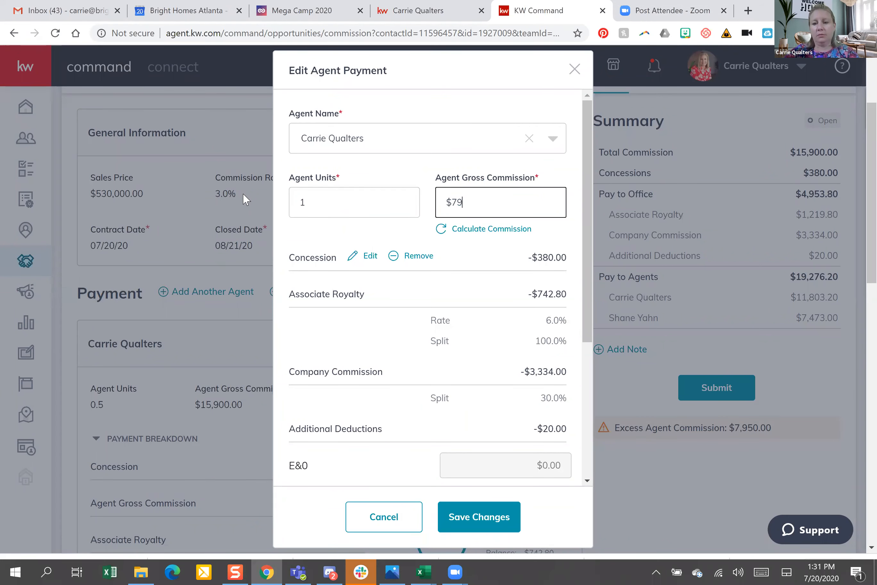
pyautogui.write('50')
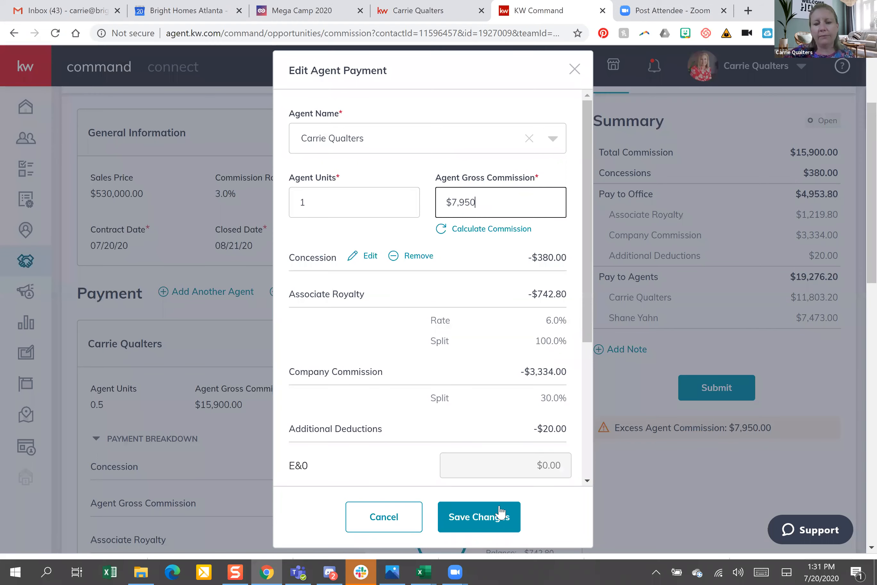
pyautogui.click(482, 521)
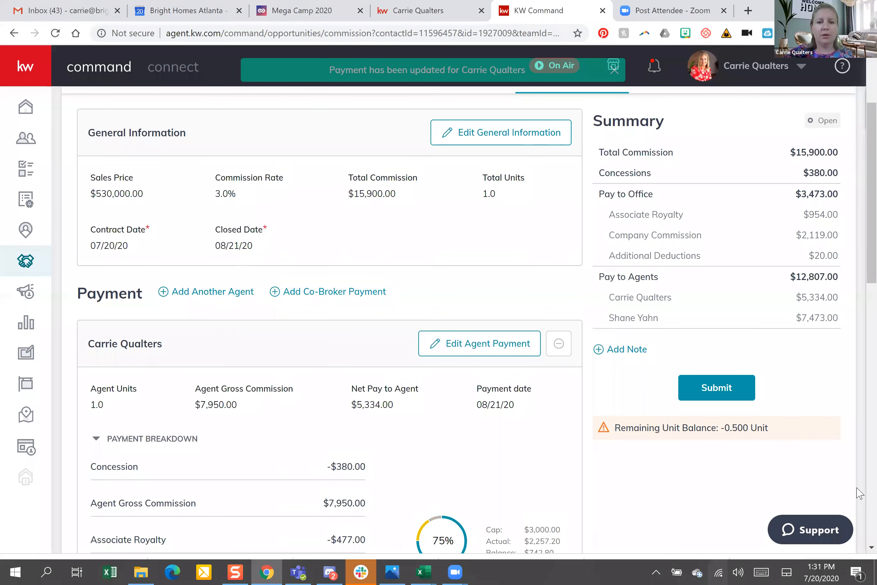
pyautogui.scroll(-10, 486, 231)
pyautogui.scroll(-5, 486, 230)
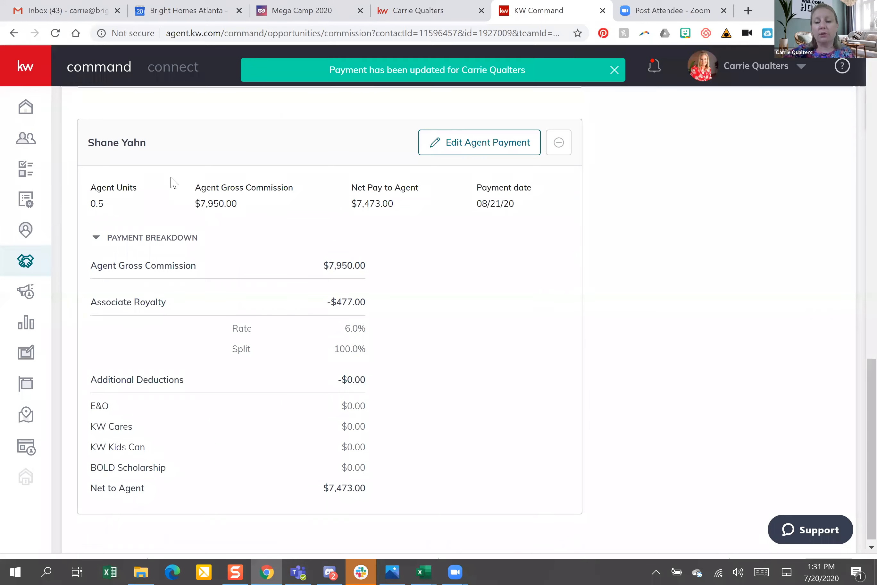
# Set the second agent's payment to 0 agent units and save the change
pyautogui.click(479, 143)
pyautogui.click(324, 202)
pyautogui.press('BackSpace')
pyautogui.press('BackSpace')
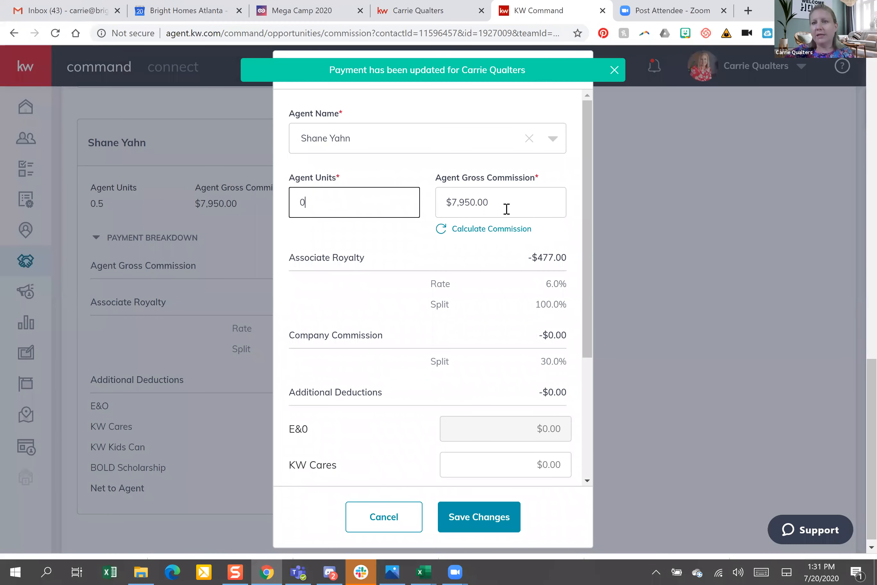
pyautogui.click(465, 518)
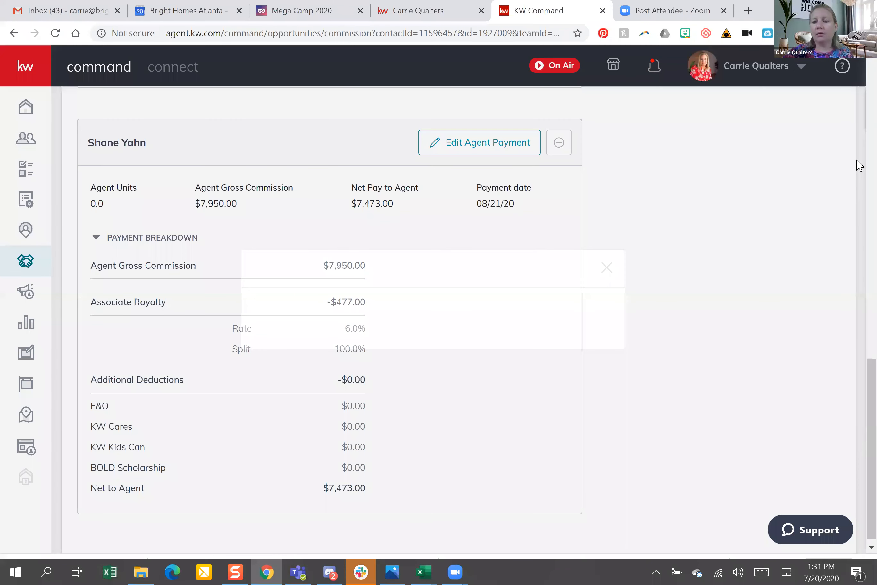
pyautogui.scroll(1, 682, 316)
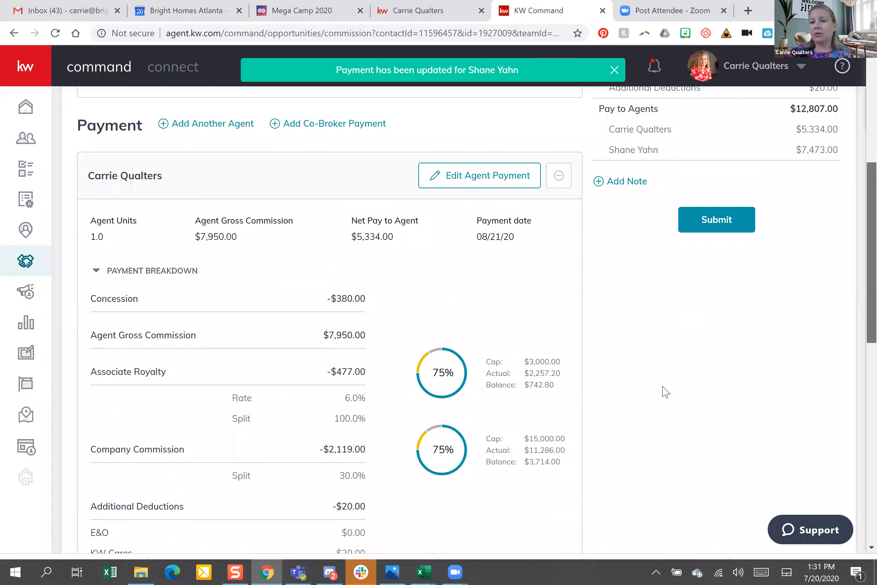
pyautogui.scroll(1, 665, 392)
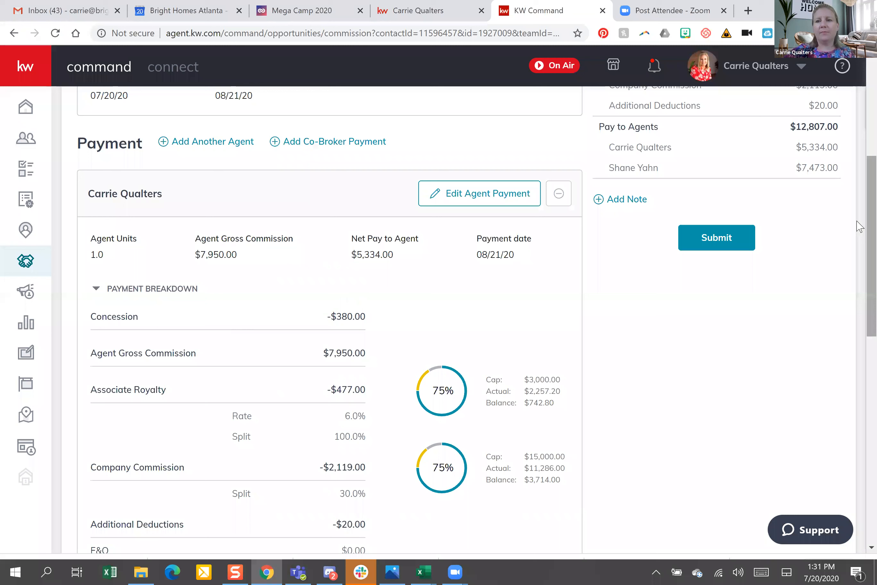
pyautogui.scroll(5, 860, 227)
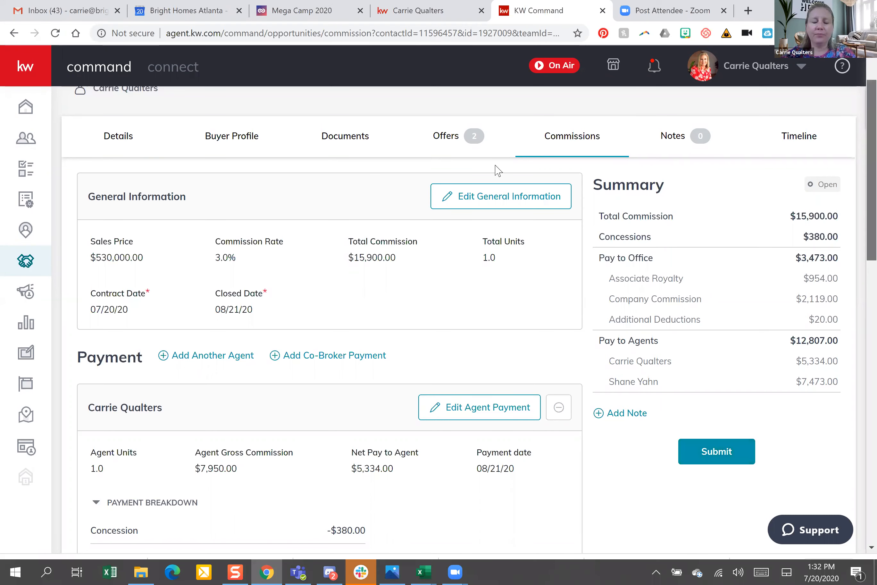
pyautogui.scroll(2, 479, 134)
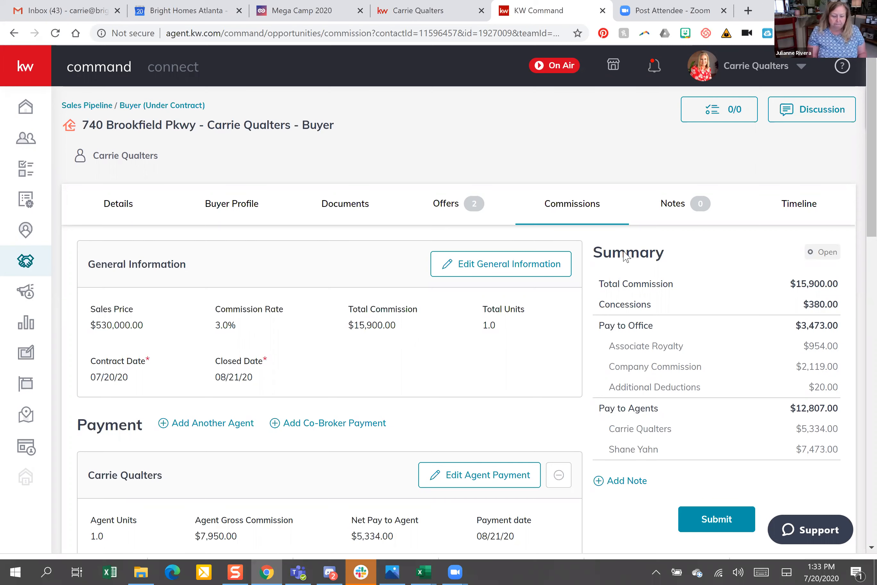
# Leave the deal for the Buyers: Active board and open the $3,900 buyer in Showing
pyautogui.click(345, 204)
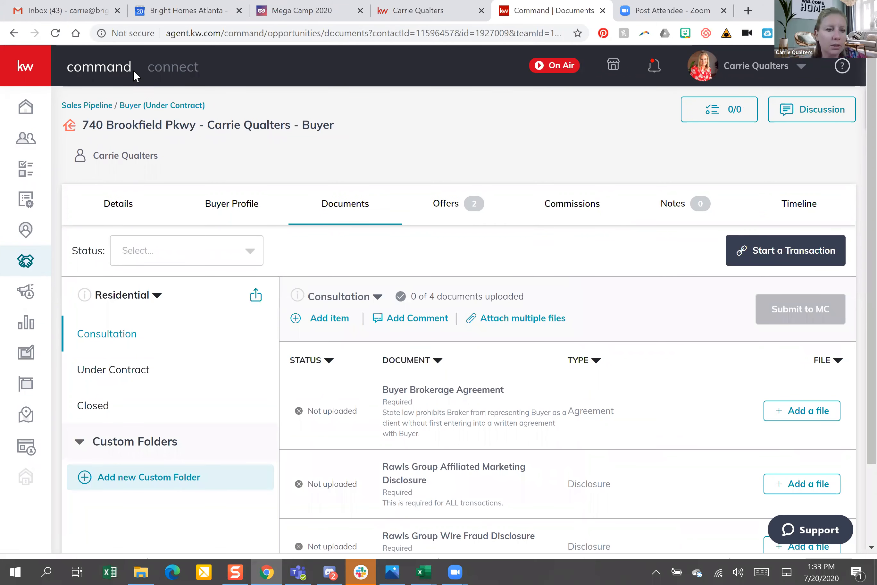
pyautogui.click(141, 105)
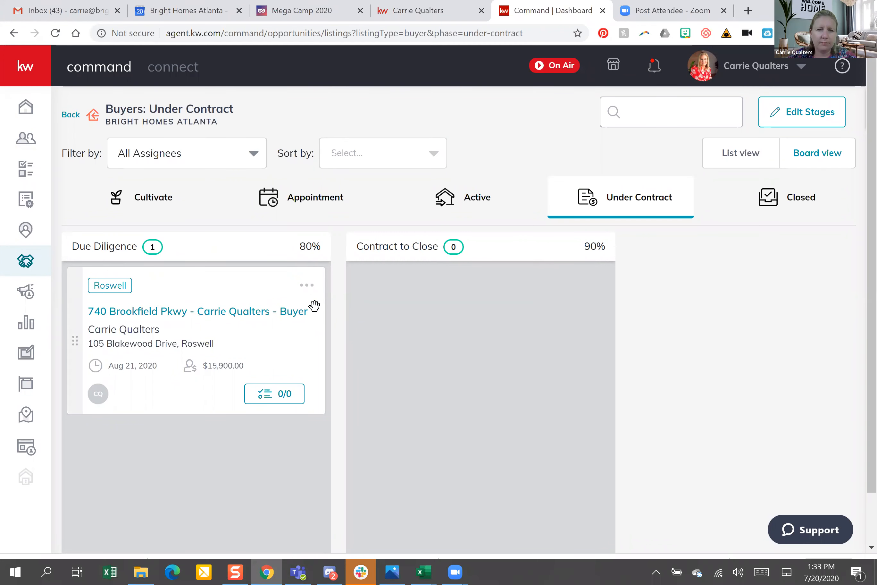
pyautogui.click(27, 264)
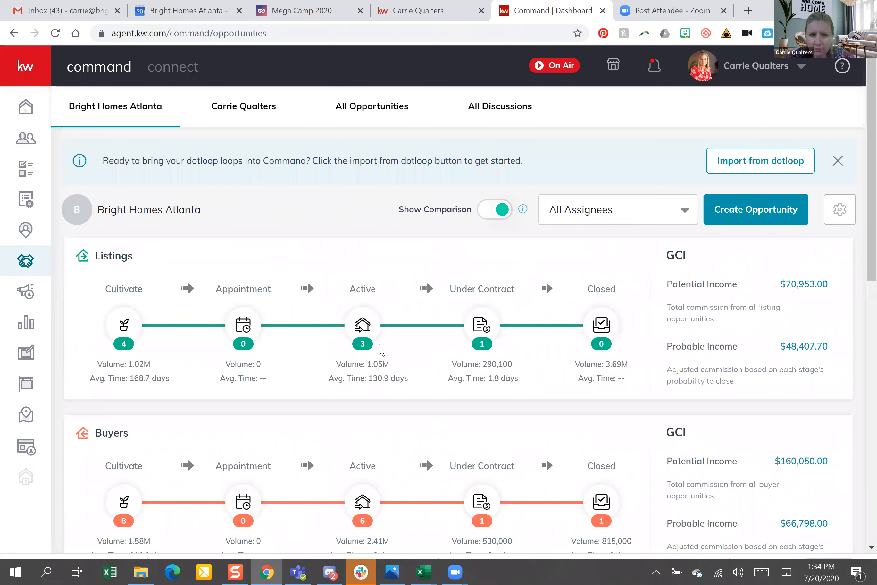
pyautogui.click(362, 504)
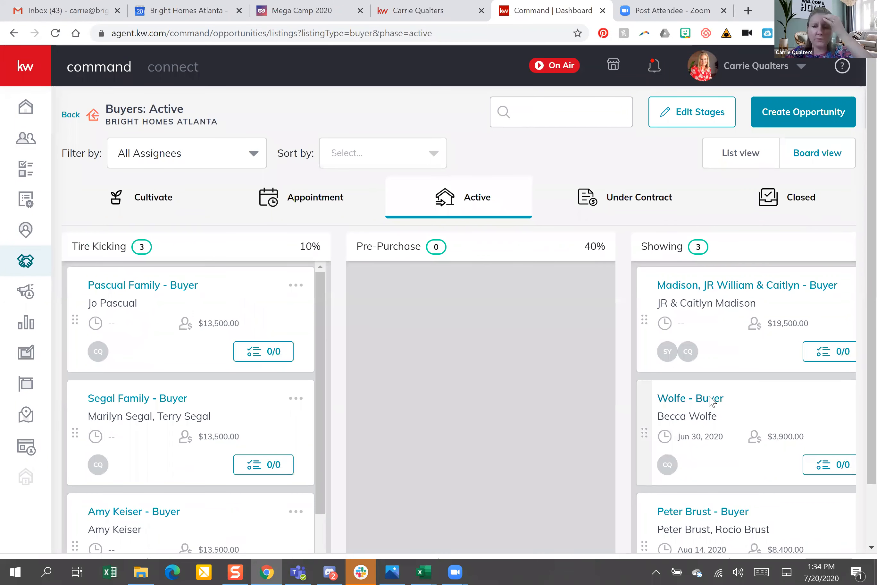
pyautogui.click(709, 401)
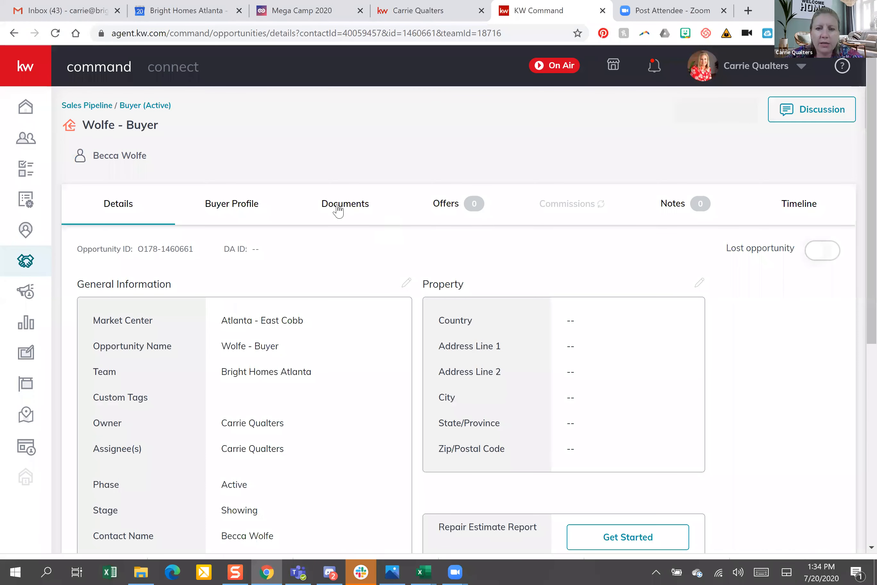
# Go from the opportunity's Documents to its linked transaction in DocuSign Rooms
pyautogui.click(338, 208)
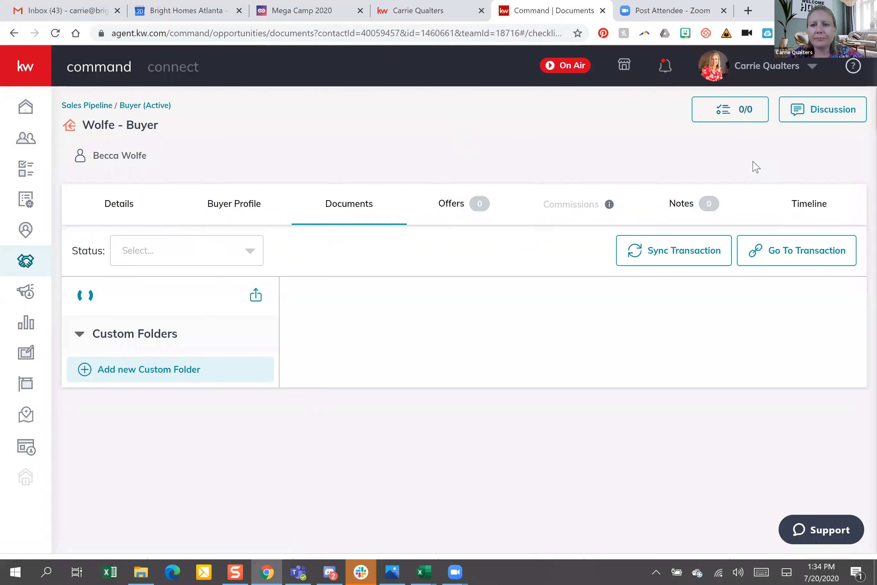
pyautogui.click(798, 263)
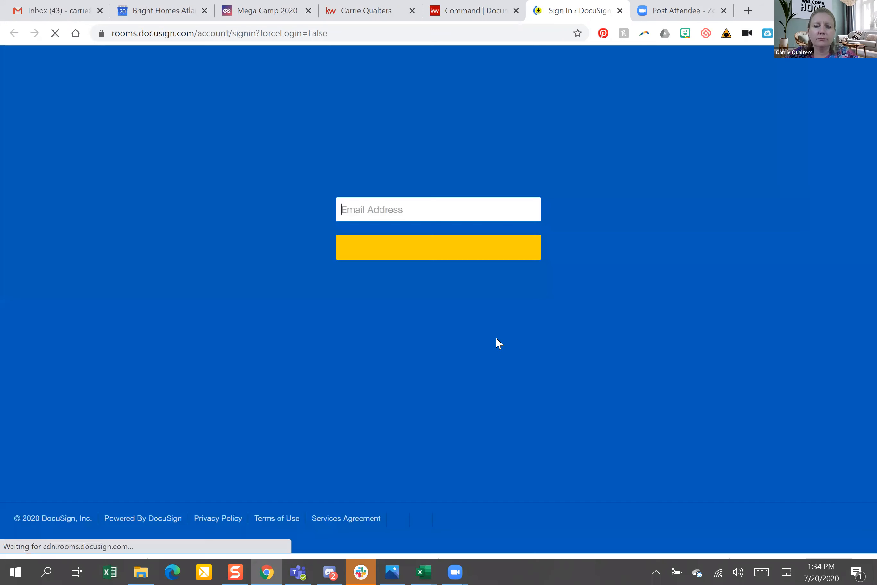
# Sign in to DocuSign with the account e-mail and password
pyautogui.click(448, 250)
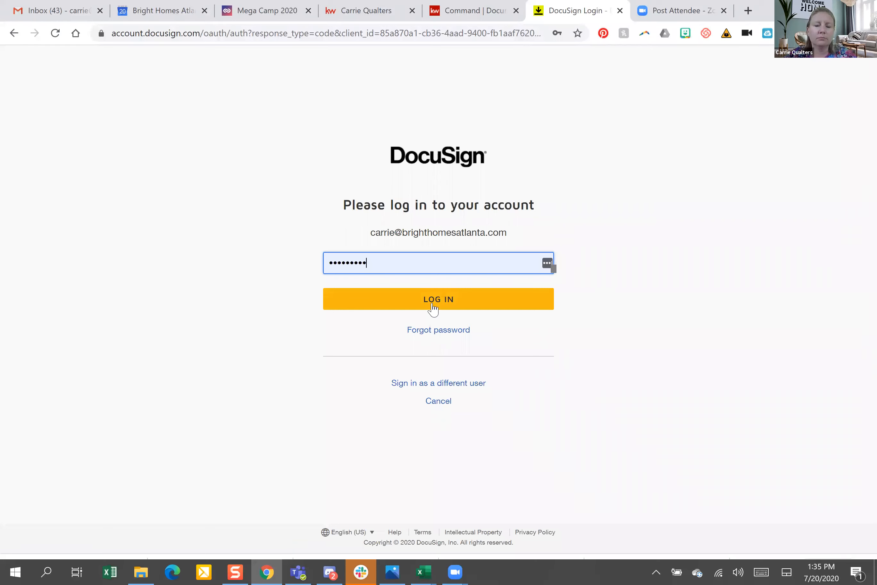
pyautogui.click(433, 306)
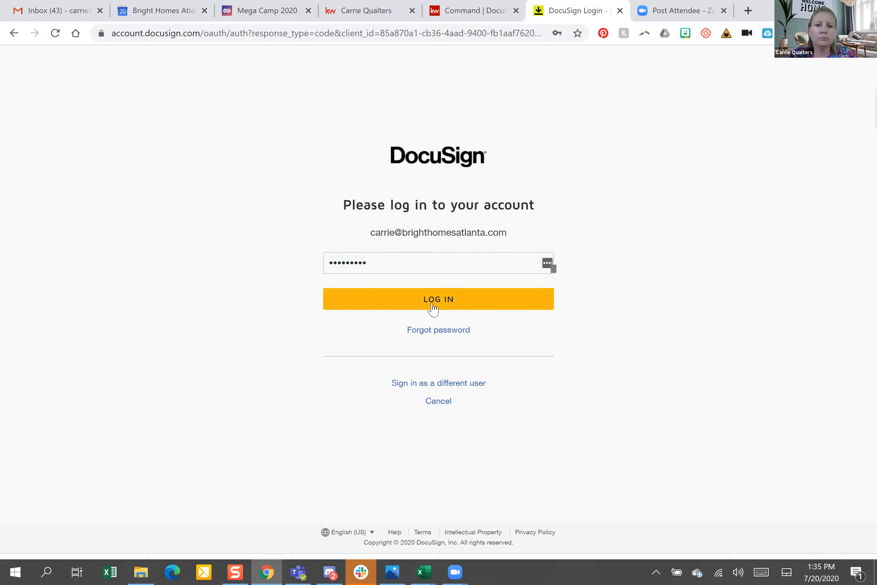
pyautogui.click(432, 307)
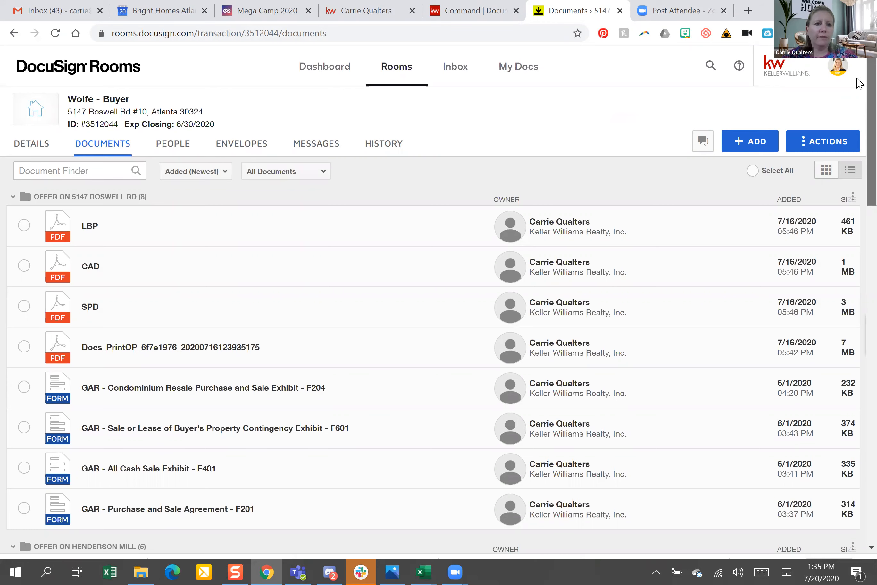
# Launch a new Google Chrome window from the Start menu's Most used list
pyautogui.scroll(-6, 859, 82)
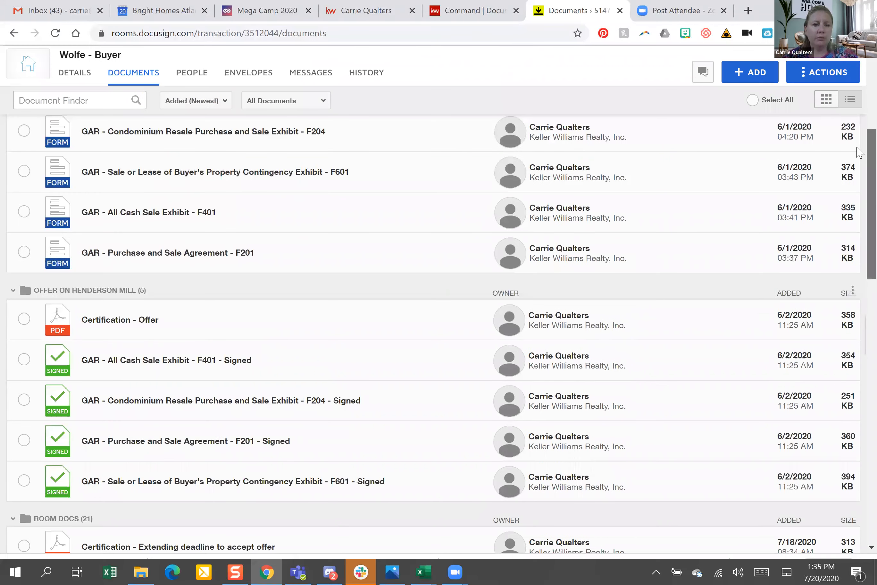
pyautogui.scroll(-6, 860, 229)
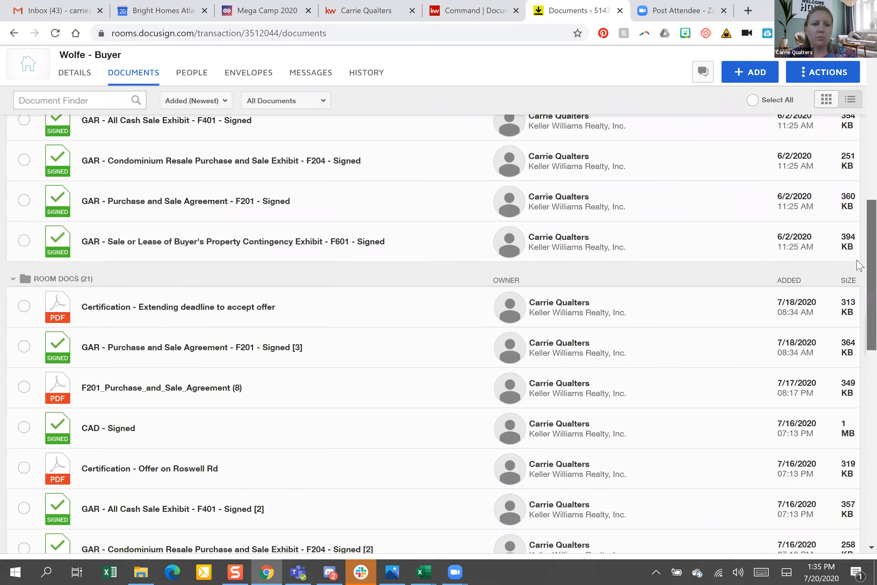
pyautogui.scroll(-2, 860, 293)
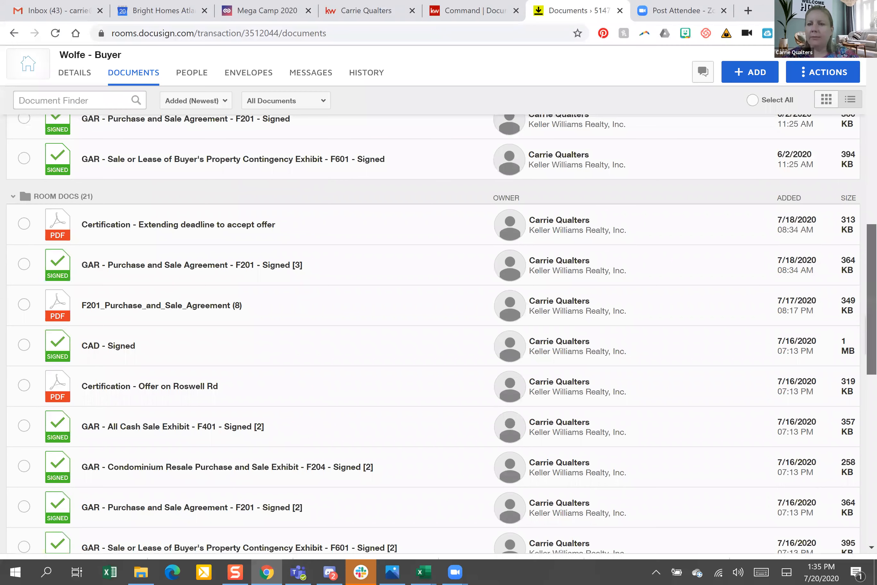
pyautogui.scroll(15, 534, 196)
pyautogui.scroll(2, 183, 209)
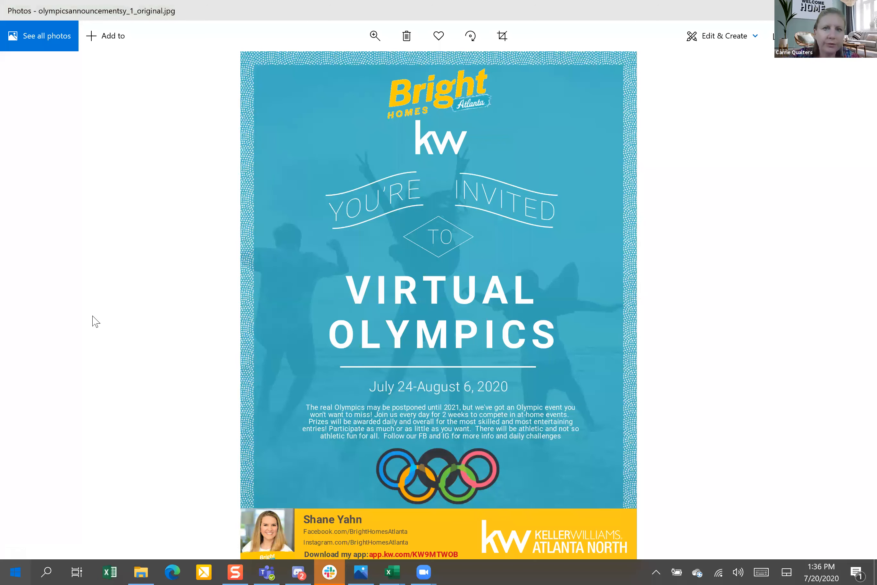
pyautogui.press('super')
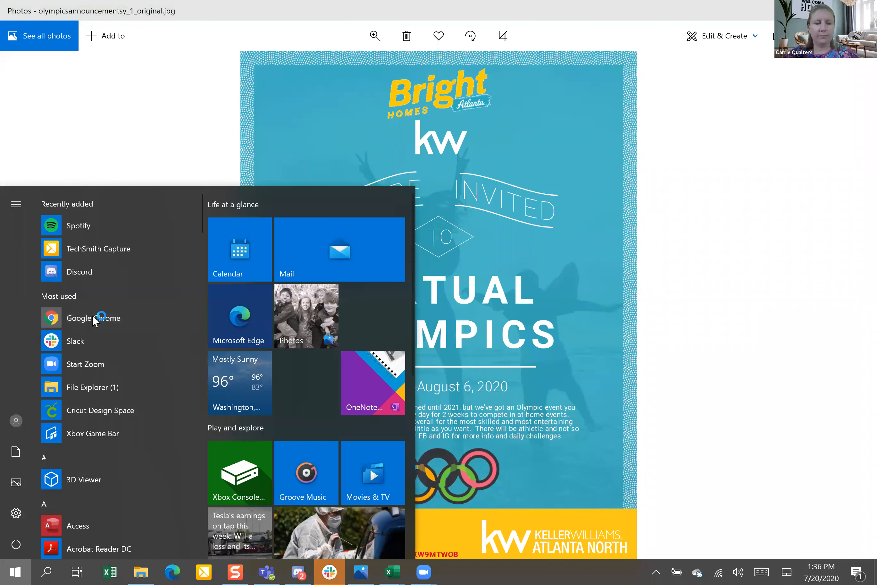
pyautogui.click(689, 235)
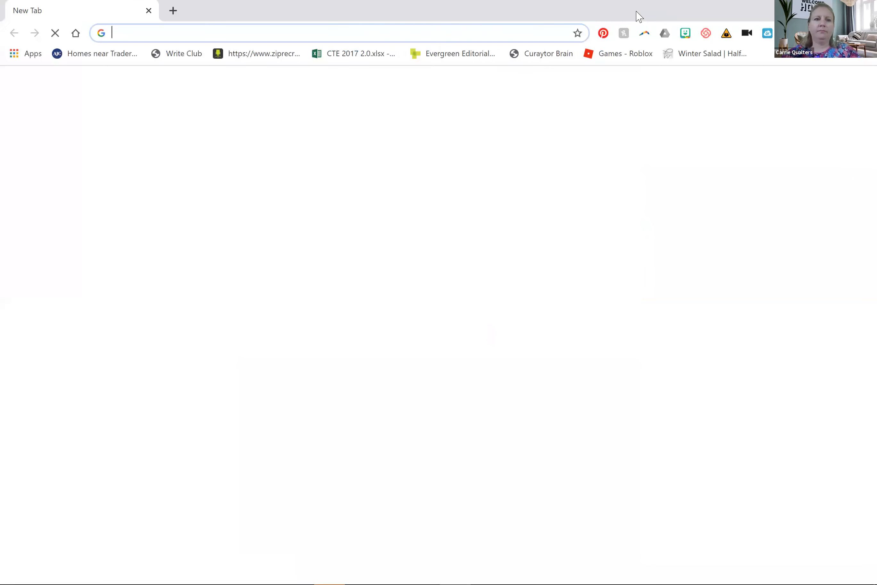
# Load agent.kw.com and go to the Opportunities overview
pyautogui.write('ag')
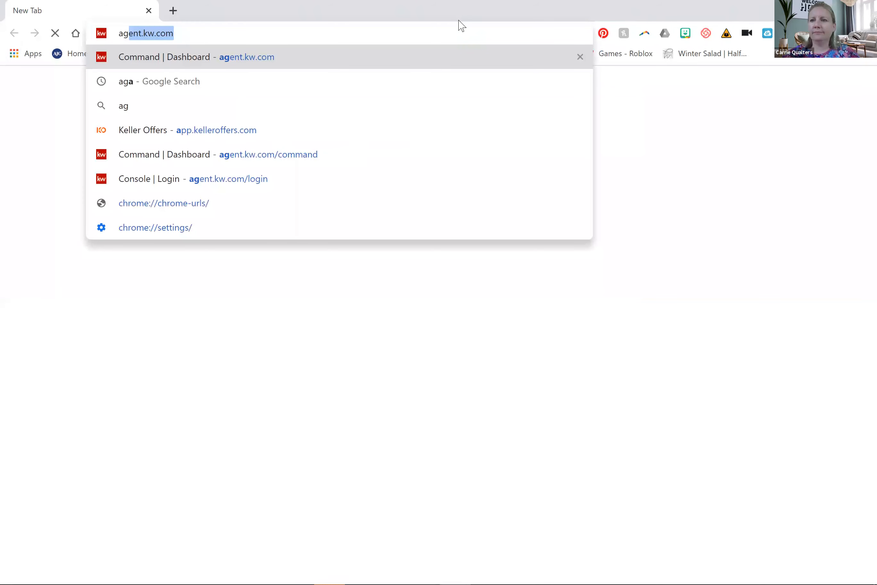
pyautogui.press('Return')
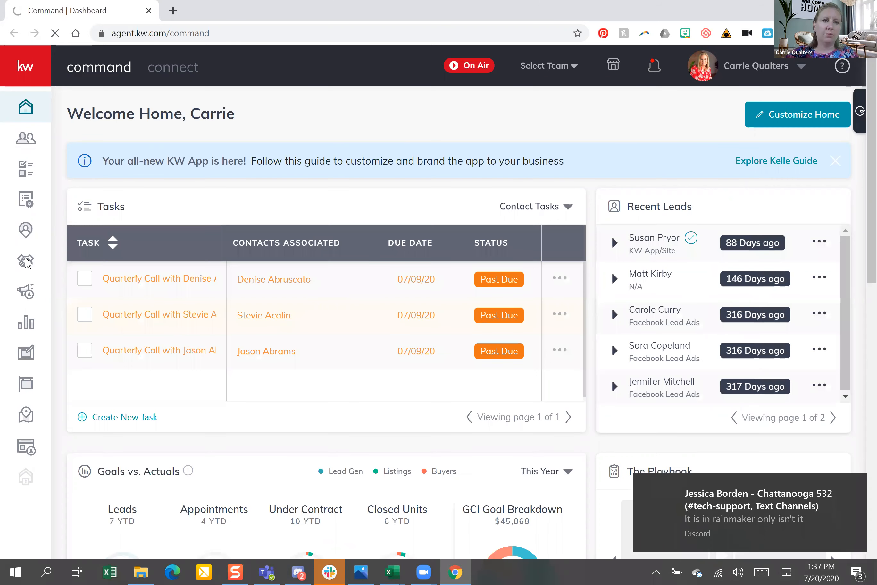
pyautogui.click(25, 261)
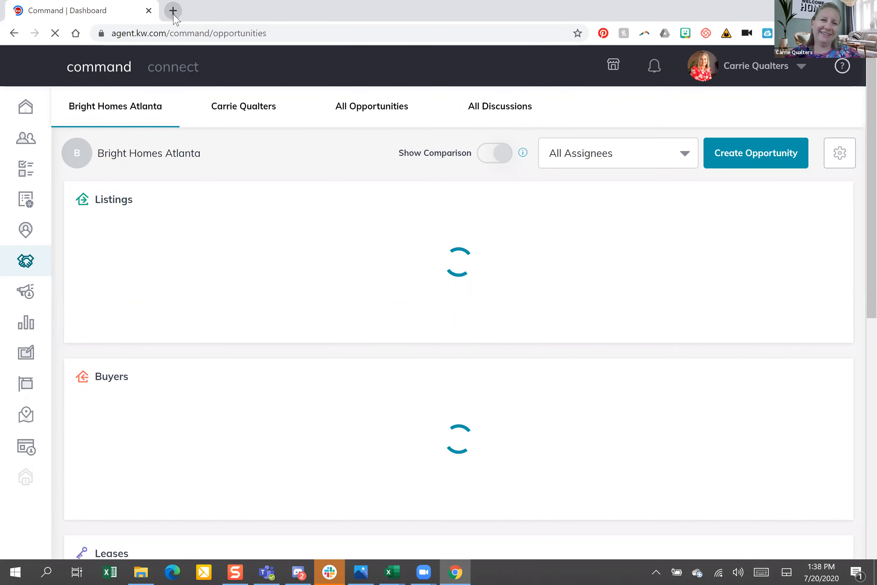
pyautogui.click(173, 10)
pyautogui.write('d')
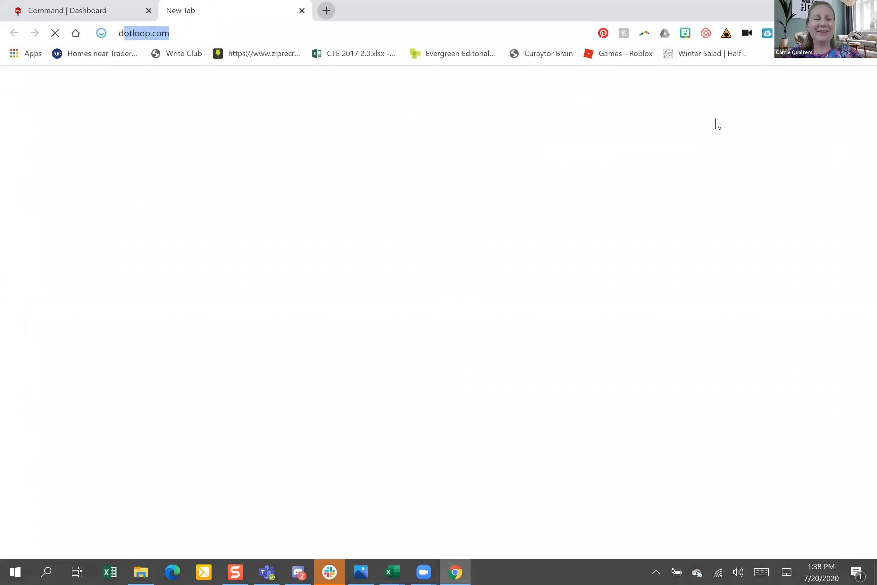
pyautogui.write('ocusign.com')
pyautogui.press('Return')
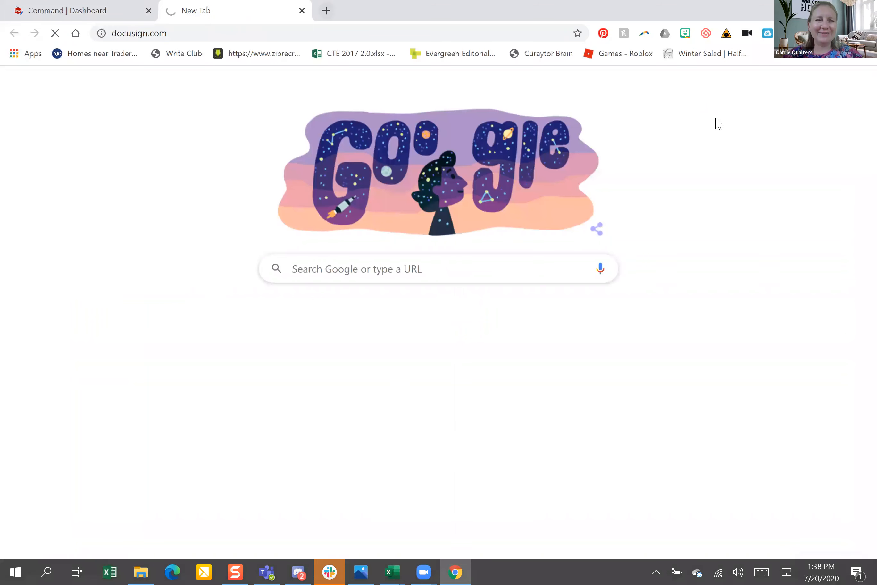
pyautogui.click(49, 5)
pyautogui.click(238, 6)
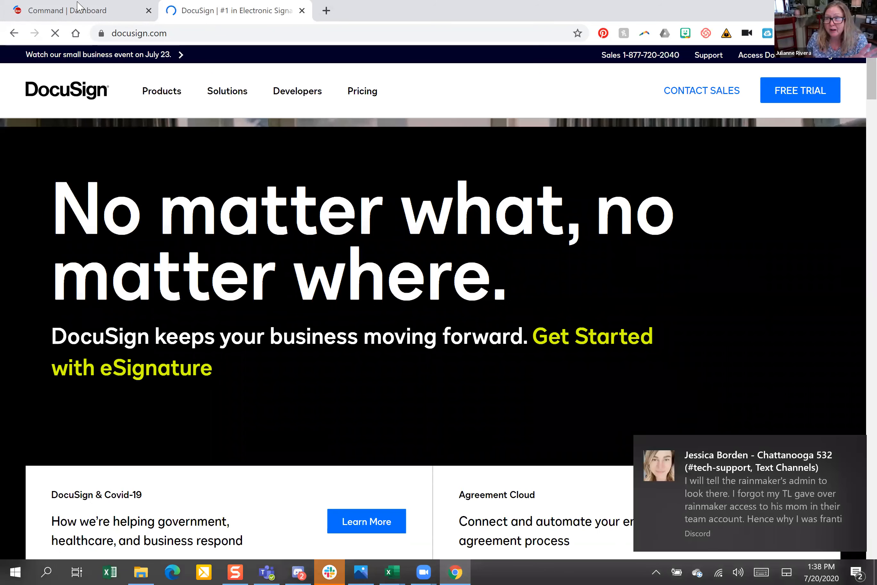
pyautogui.hotkey('ctrl', 'w')
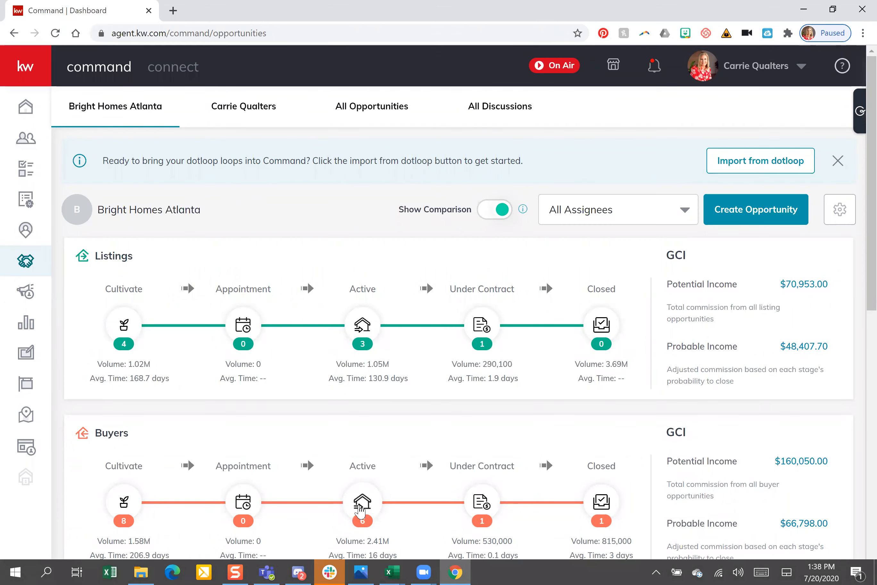
# Open the Buyers Active board and the Showing buyer's DocuSign room
pyautogui.click(362, 507)
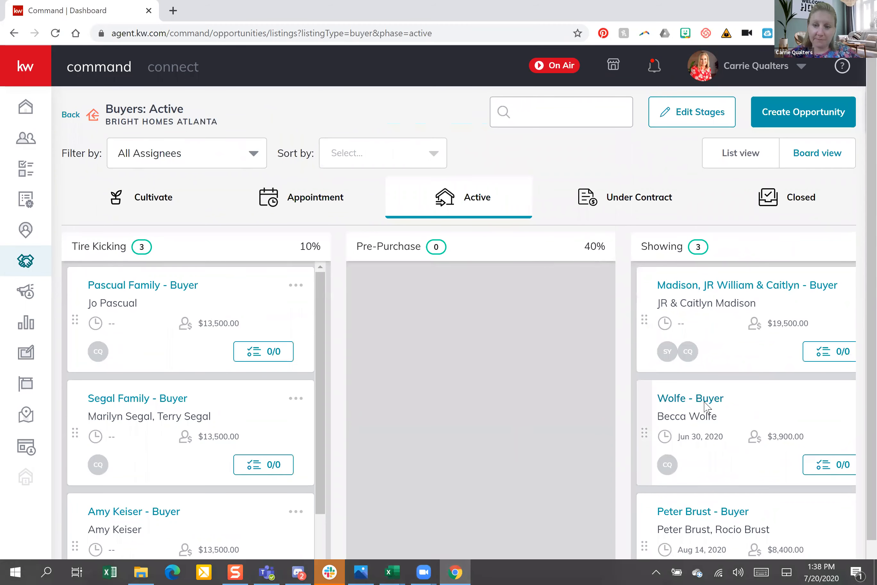
pyautogui.click(704, 402)
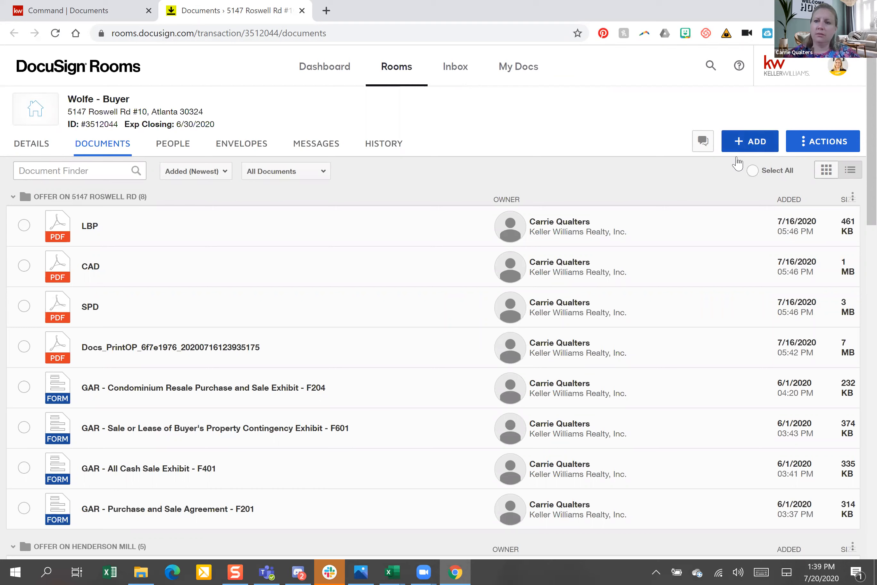
pyautogui.click(759, 148)
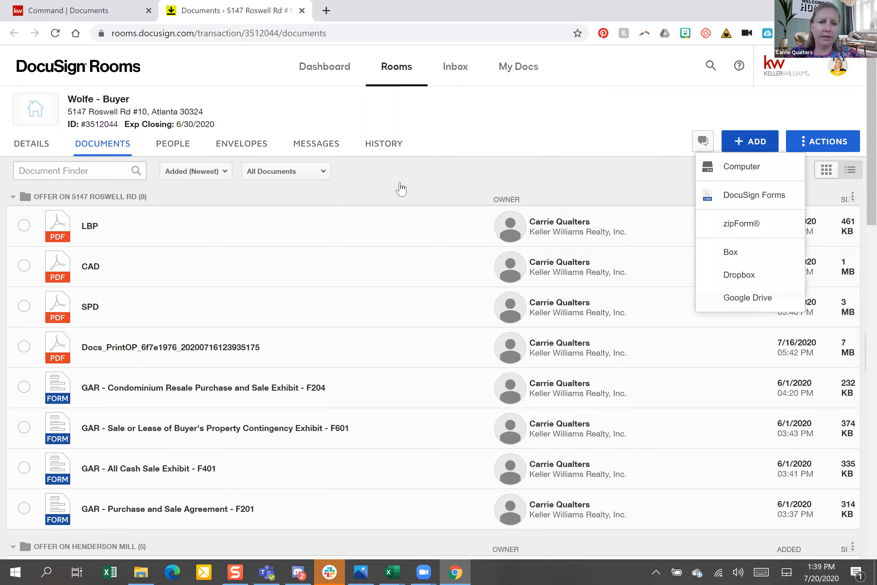
pyautogui.click(195, 213)
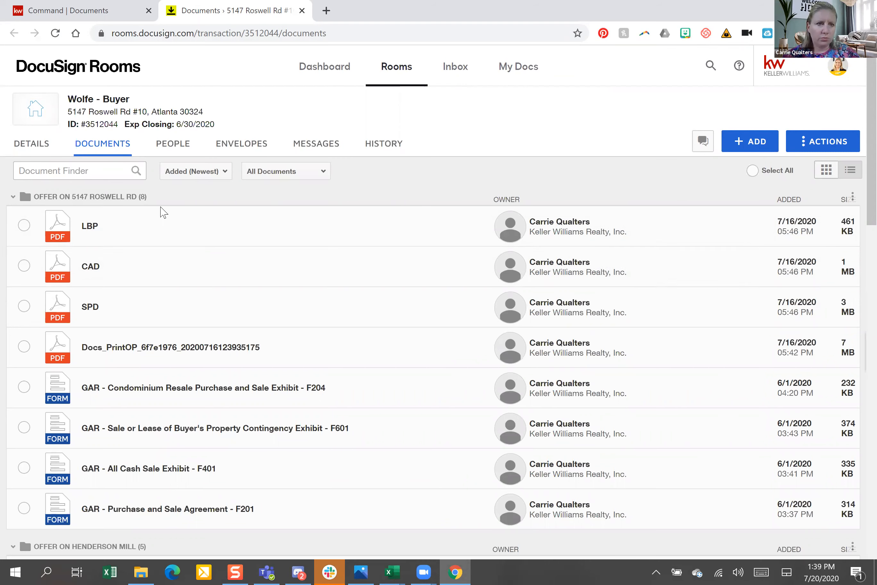
pyautogui.click(323, 174)
pyautogui.click(224, 173)
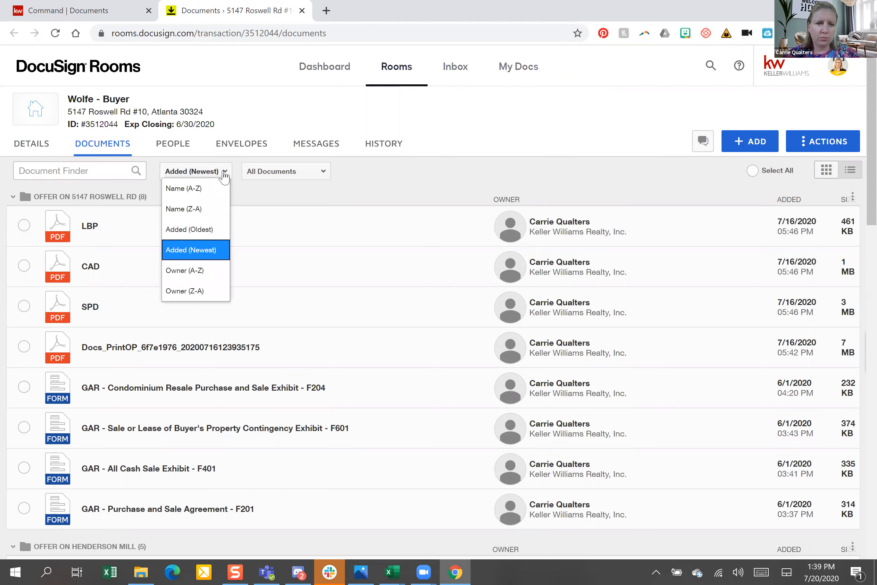
pyautogui.click(224, 173)
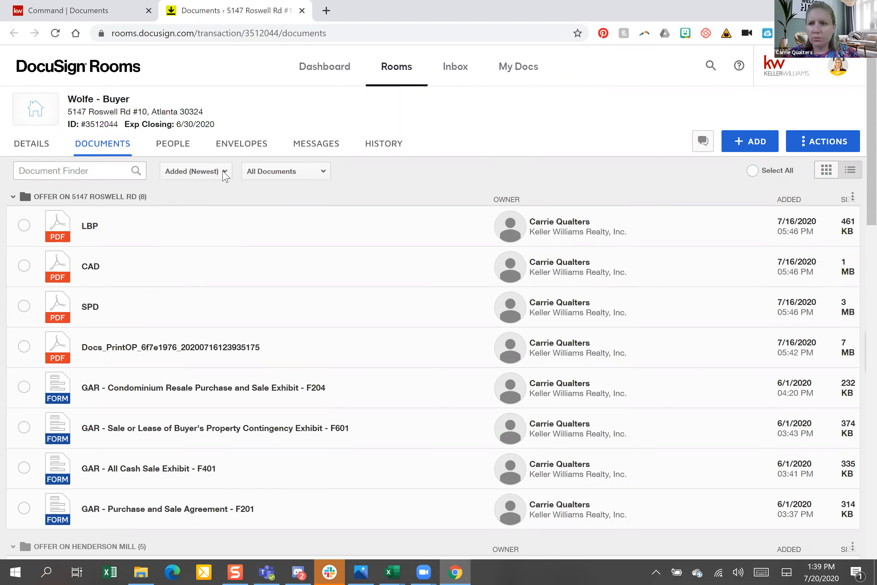
pyautogui.click(853, 197)
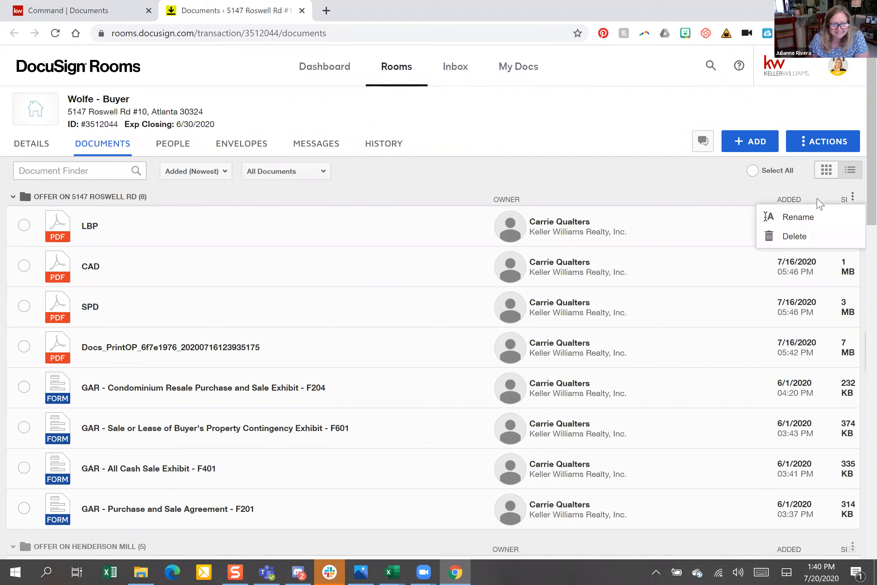
pyautogui.click(783, 148)
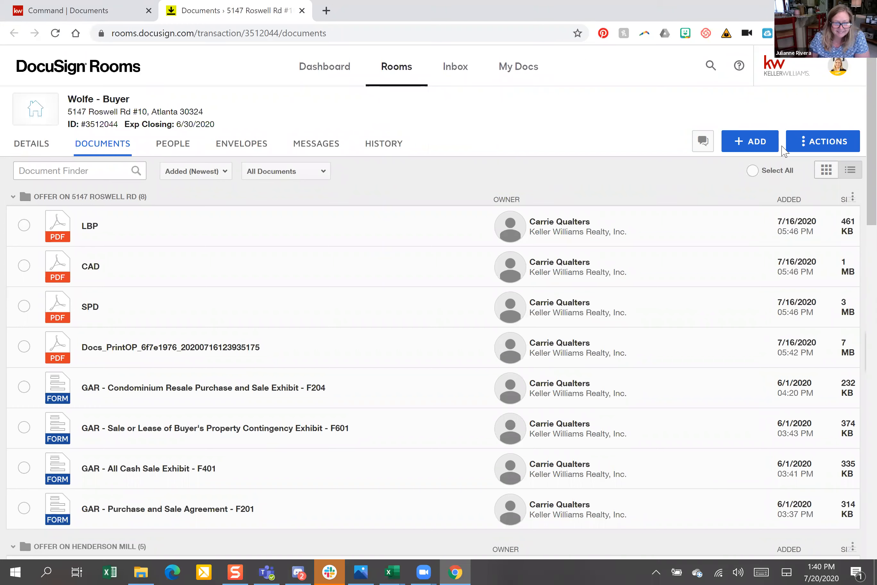
# Create a folder named 'New condo offer' from the room's Actions menu
pyautogui.click(808, 141)
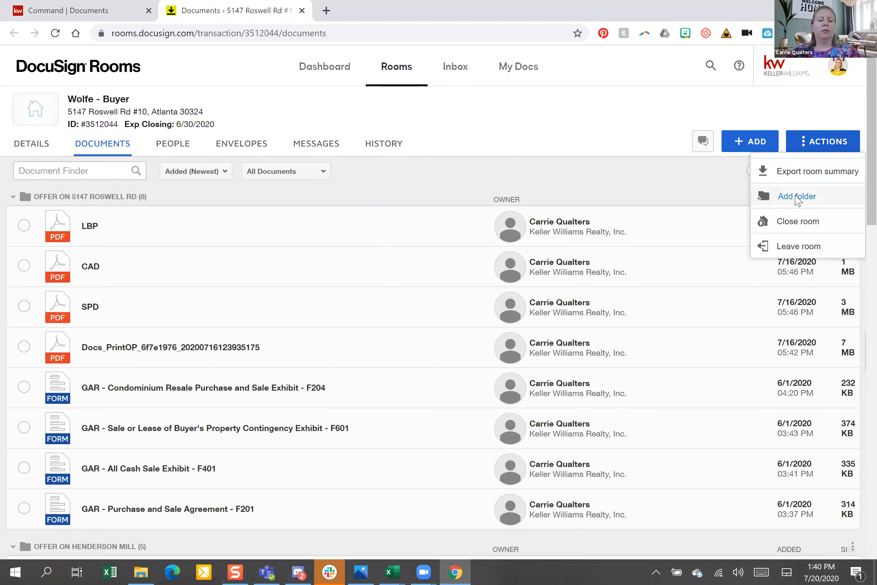
pyautogui.click(796, 196)
pyautogui.write('Ne')
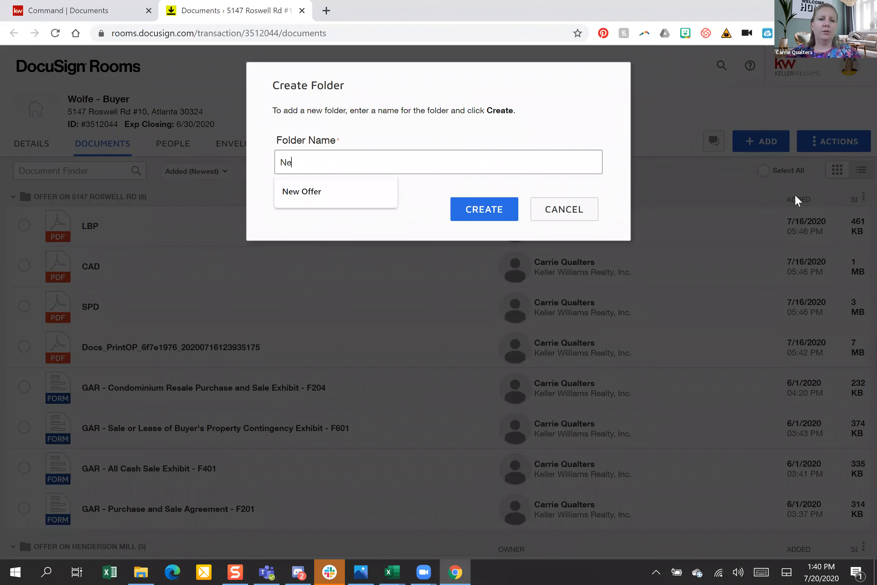
pyautogui.write('w condo offer')
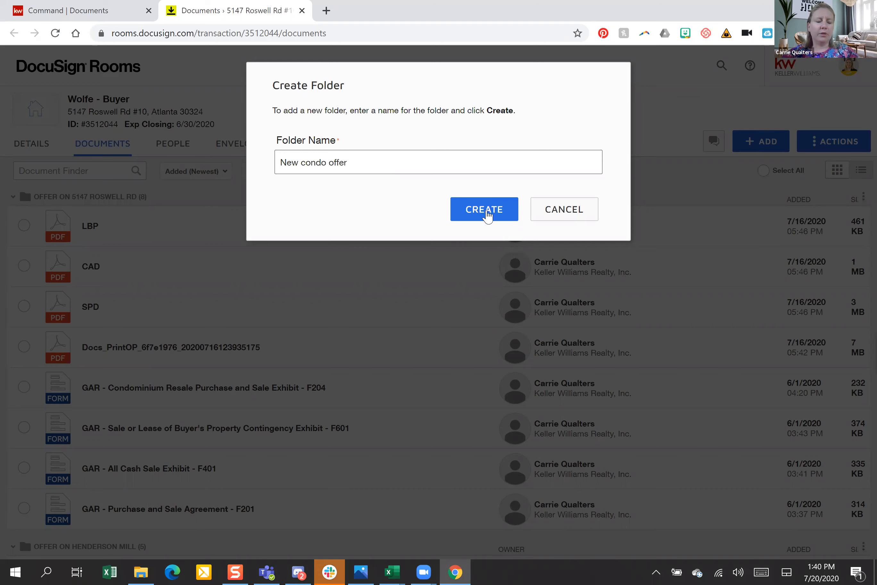
pyautogui.click(487, 214)
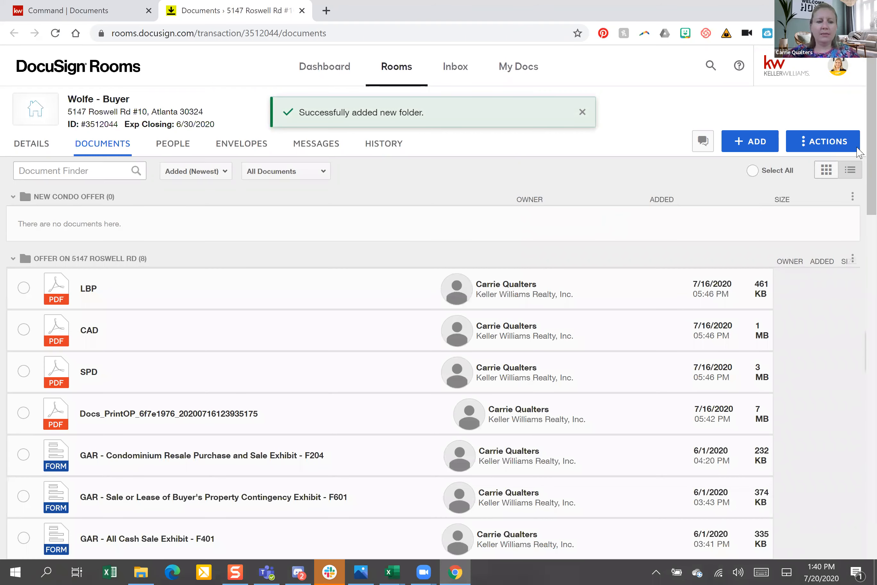
# Drag the GAR All Cash Sale Exhibit F401 row toward New condo offer, opening it in the viewer
pyautogui.scroll(-4, 420, 314)
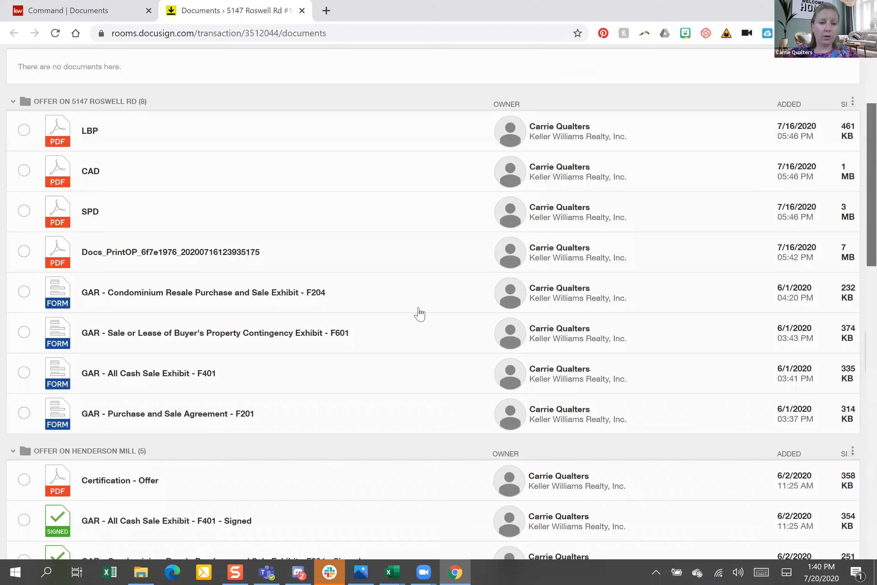
pyautogui.scroll(2, 336, 381)
pyautogui.moveTo(343, 387)
pyautogui.mouseDown()
pyautogui.moveTo(323, 327)
pyautogui.moveTo(319, 147)
pyautogui.moveTo(292, 109)
pyautogui.mouseUp()
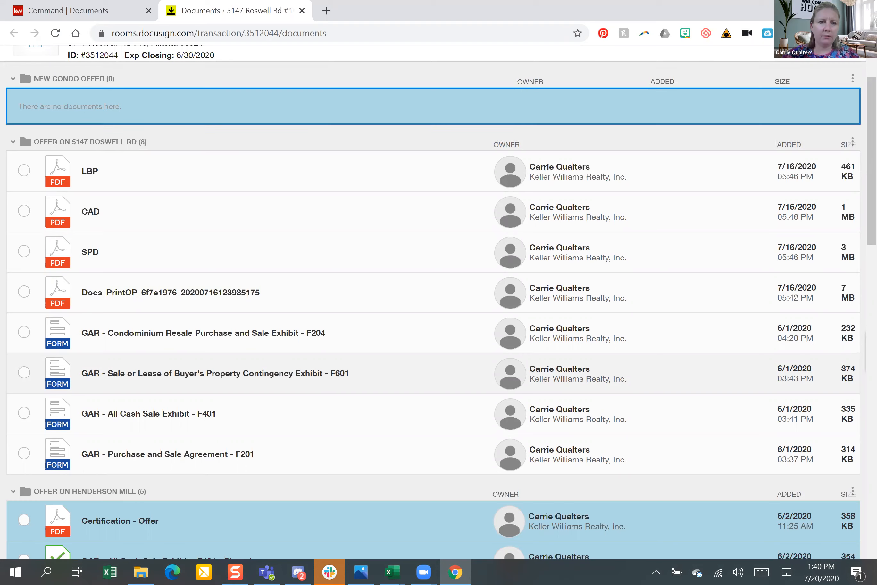
pyautogui.scroll(2, 289, 524)
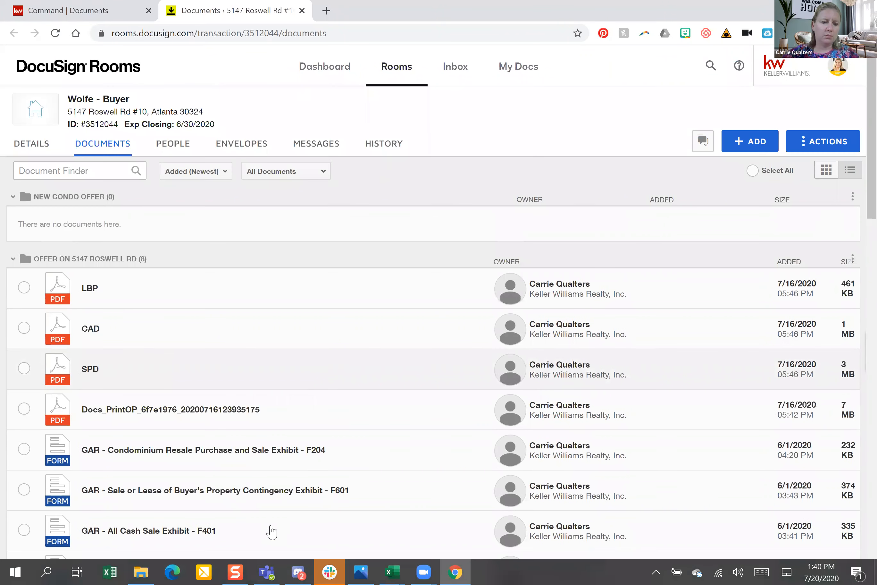
pyautogui.moveTo(270, 528); pyautogui.dragTo(181, 166)
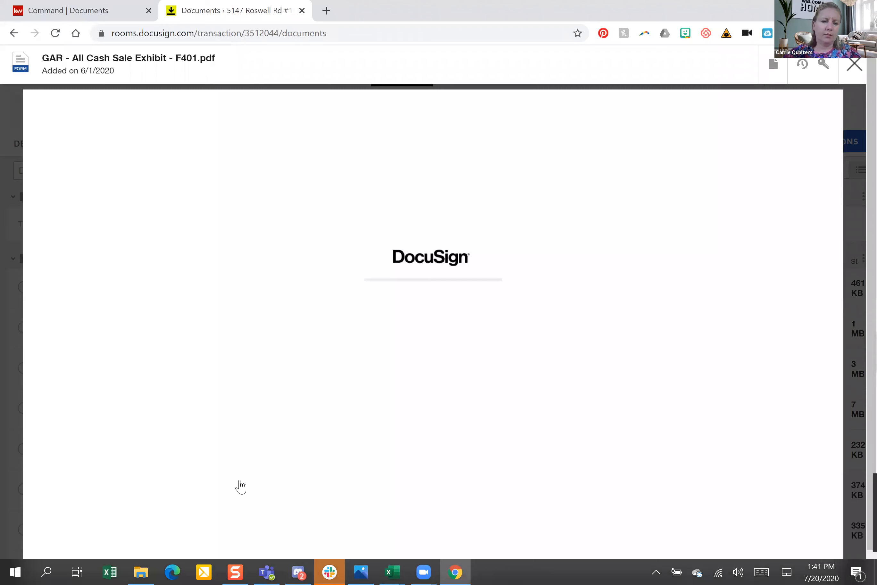
# Close the F401 viewer and try dragging the F201 agreement into New condo offer
pyautogui.click(854, 64)
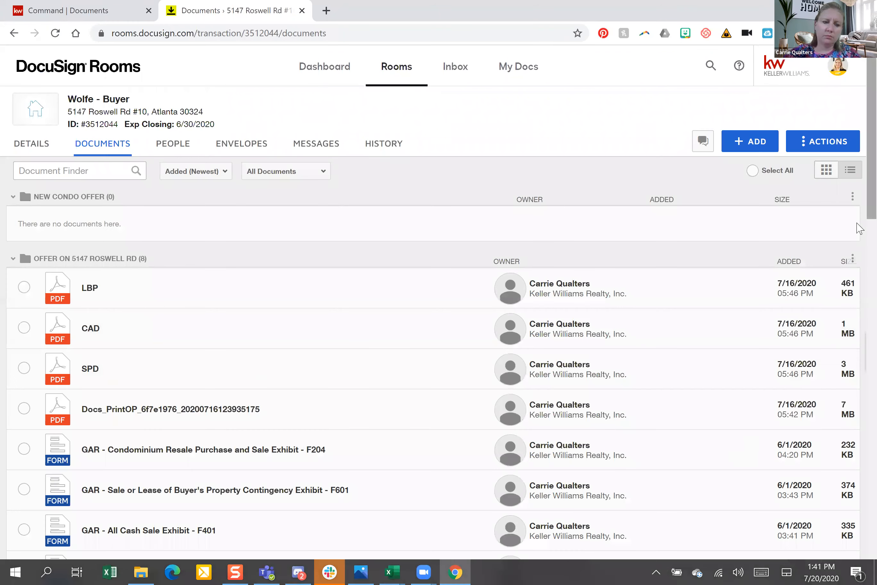
pyautogui.scroll(-1, 328, 521)
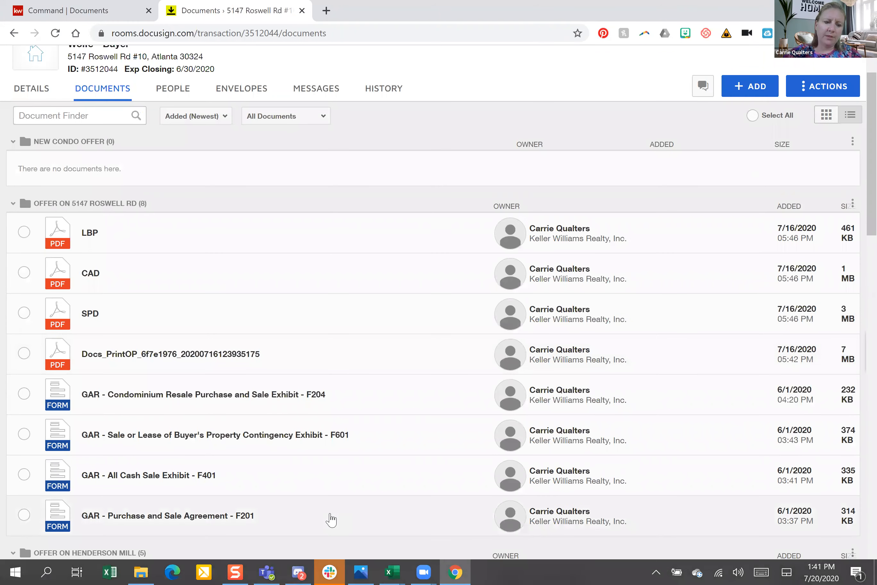
pyautogui.moveTo(326, 453); pyautogui.dragTo(224, 91)
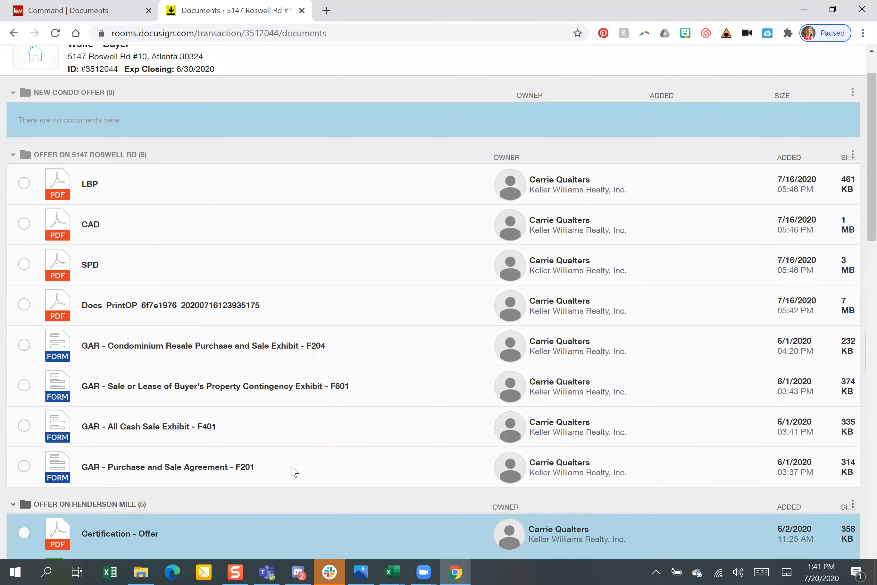
pyautogui.scroll(1, 325, 503)
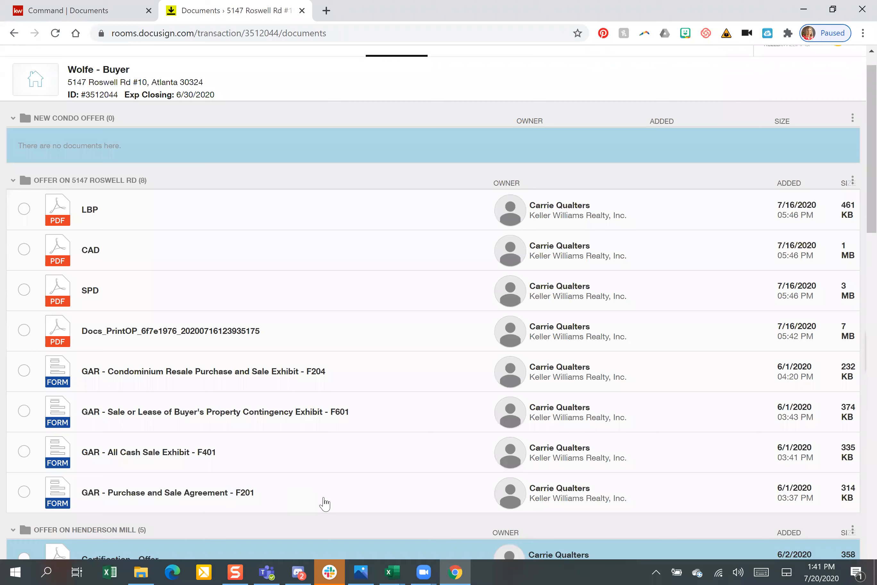
pyautogui.scroll(1, 327, 503)
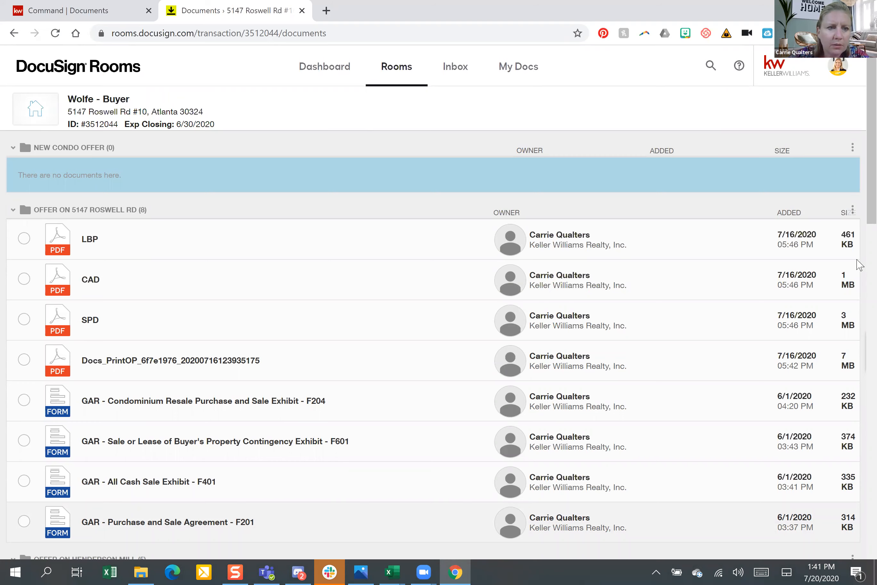
pyautogui.scroll(-6, 859, 264)
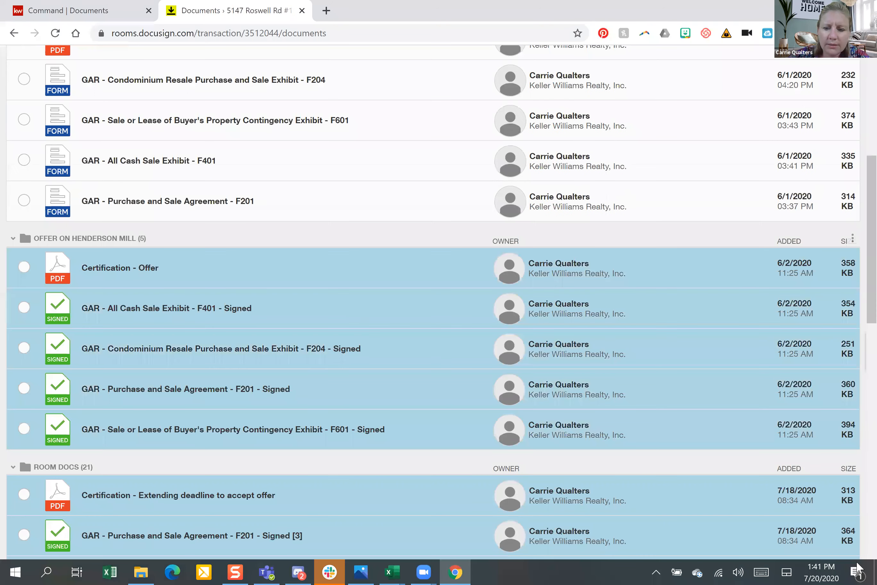
pyautogui.moveTo(871, 264); pyautogui.dragTo(858, 562)
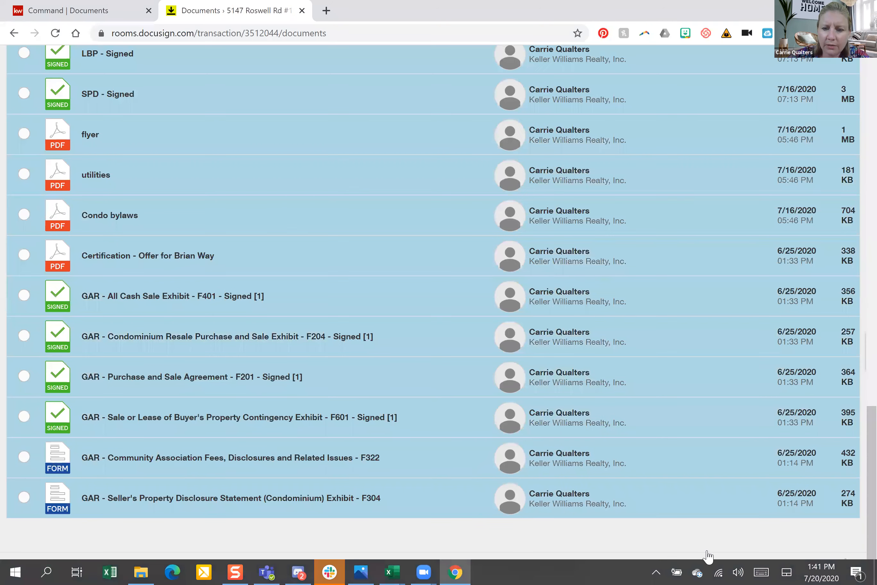
pyautogui.click(861, 481)
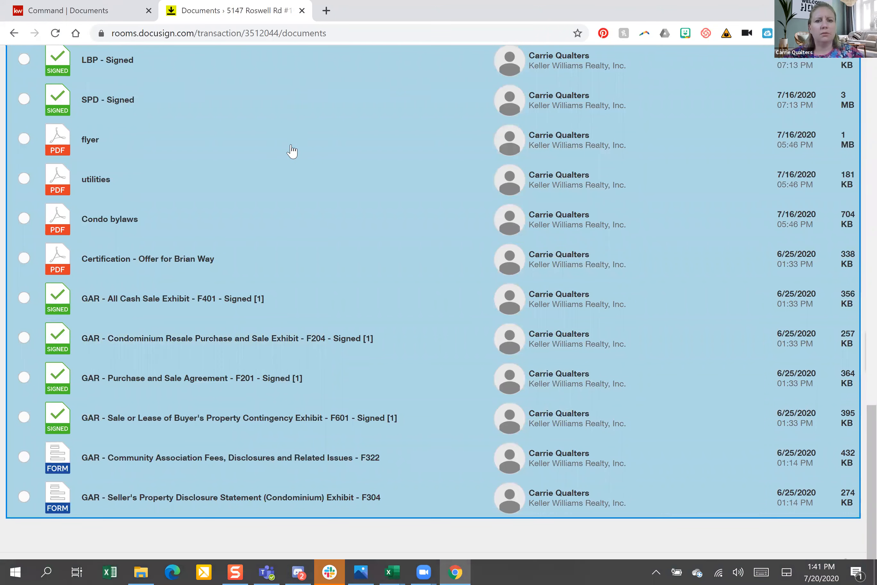
pyautogui.scroll(15, 291, 145)
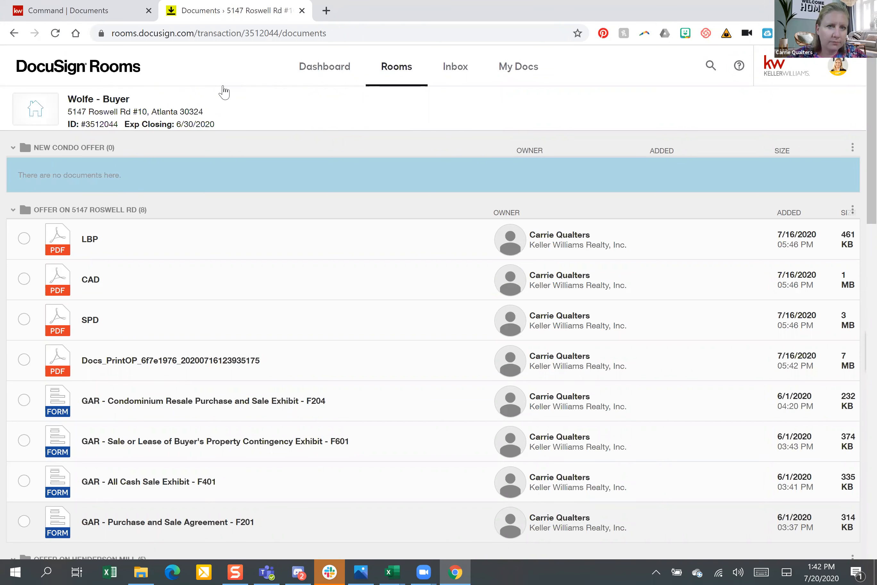
pyautogui.moveTo(153, 265); pyautogui.dragTo(89, 177)
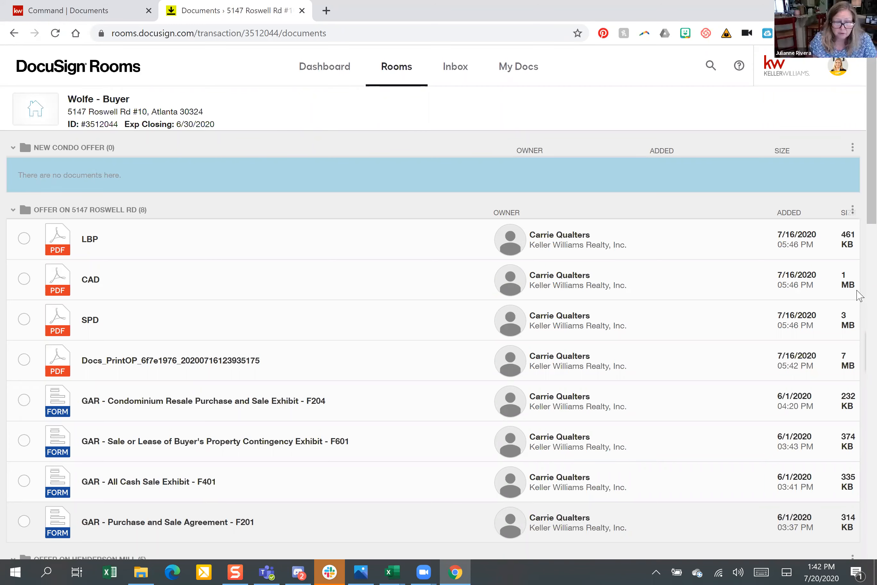
pyautogui.scroll(-5, 858, 297)
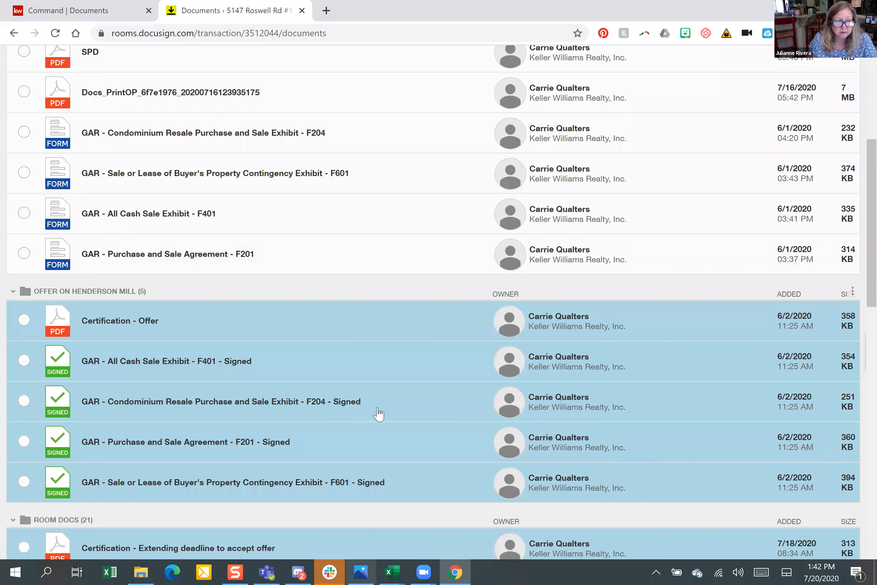
pyautogui.scroll(5, 225, 442)
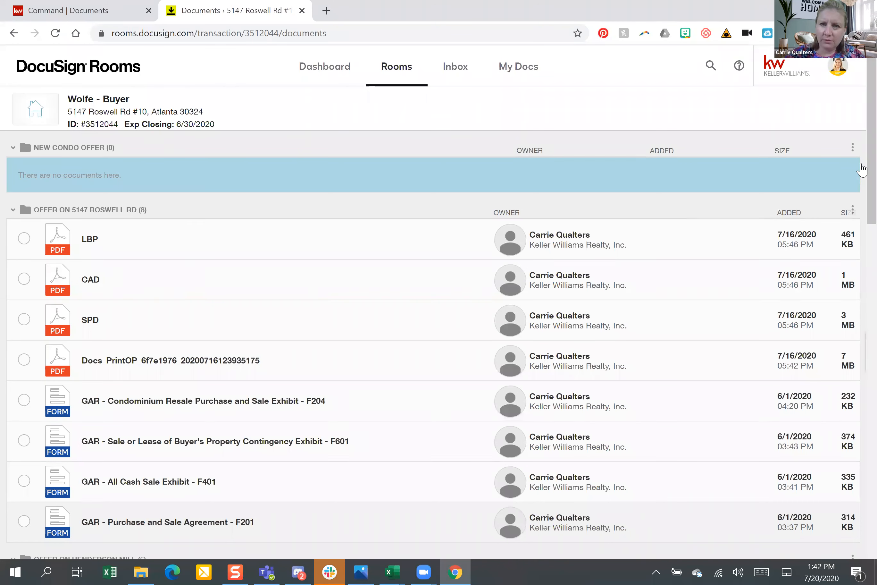
pyautogui.scroll(-5, 860, 256)
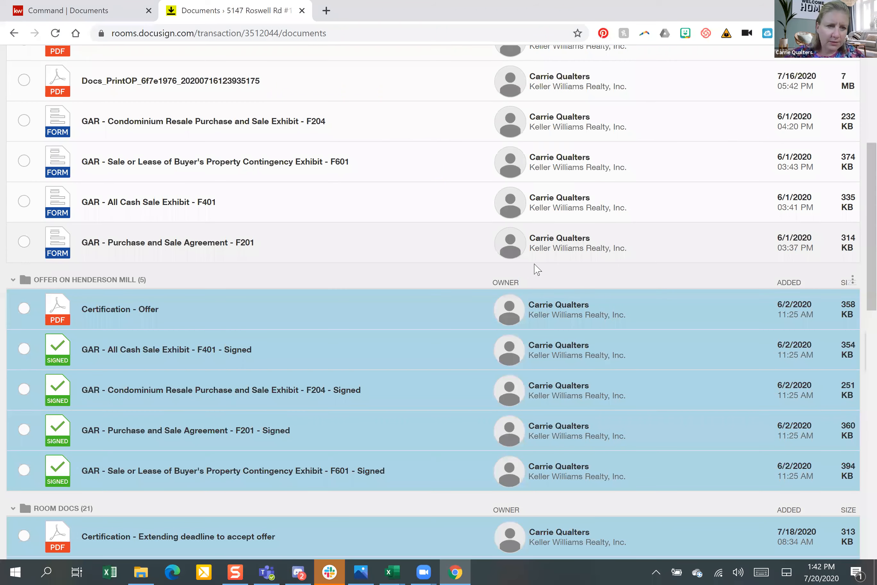
pyautogui.click(13, 281)
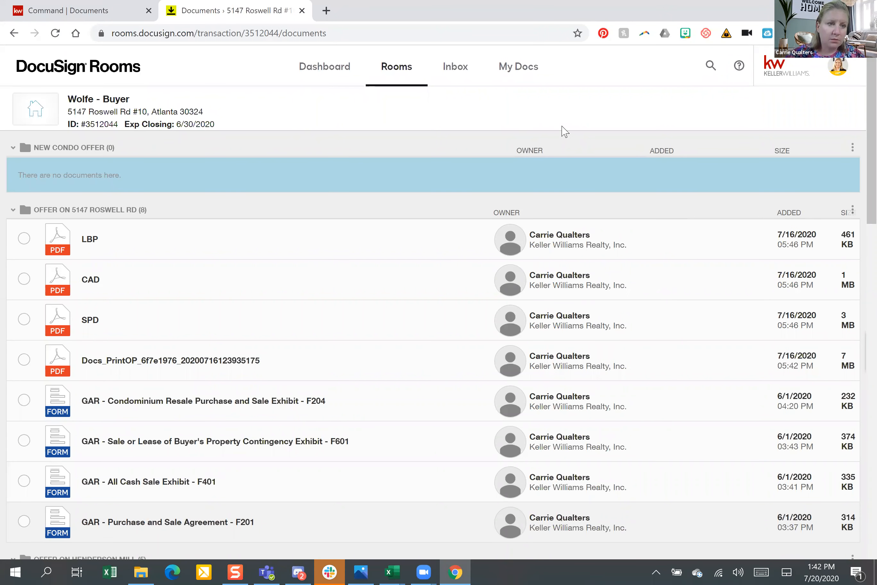
pyautogui.scroll(2, 826, 303)
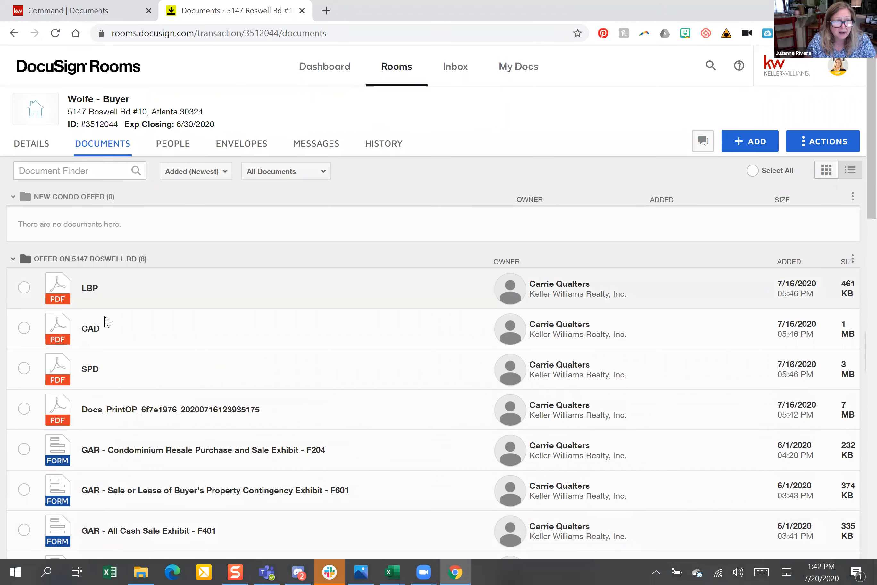
pyautogui.scroll(-5, 23, 271)
pyautogui.scroll(-1, 15, 277)
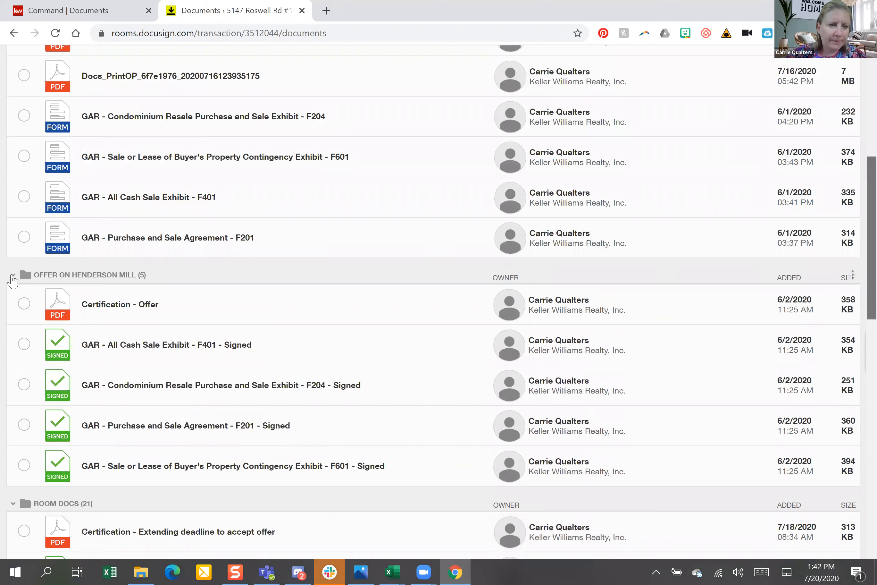
pyautogui.scroll(-1, 13, 280)
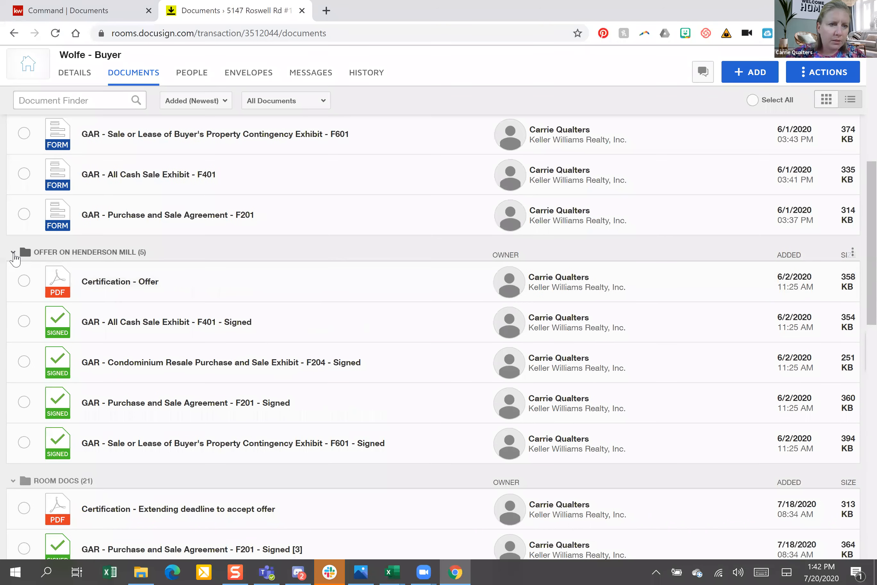
# Collapse Offer on Henderson Mill and drag the F201 agreement onto New Condo Offer
pyautogui.click(13, 283)
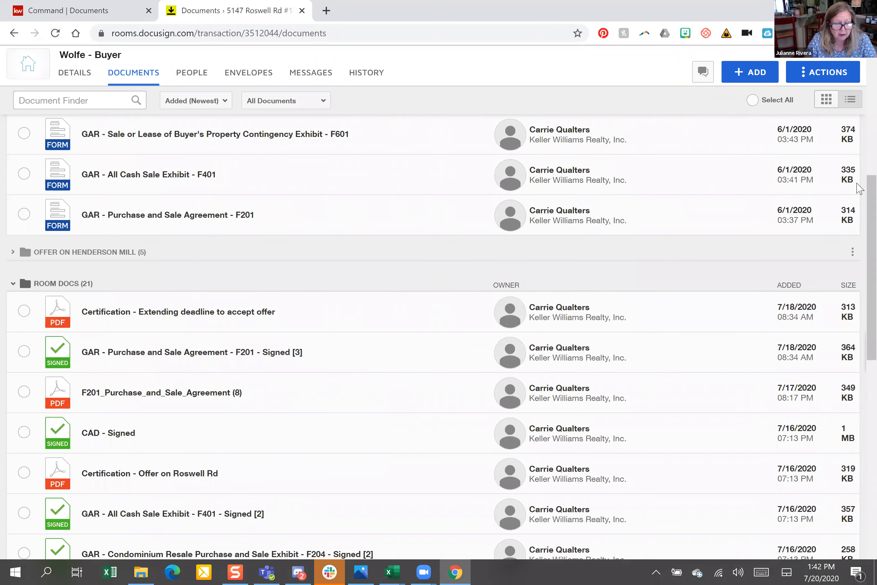
pyautogui.scroll(5, 857, 187)
pyautogui.scroll(2, 156, 406)
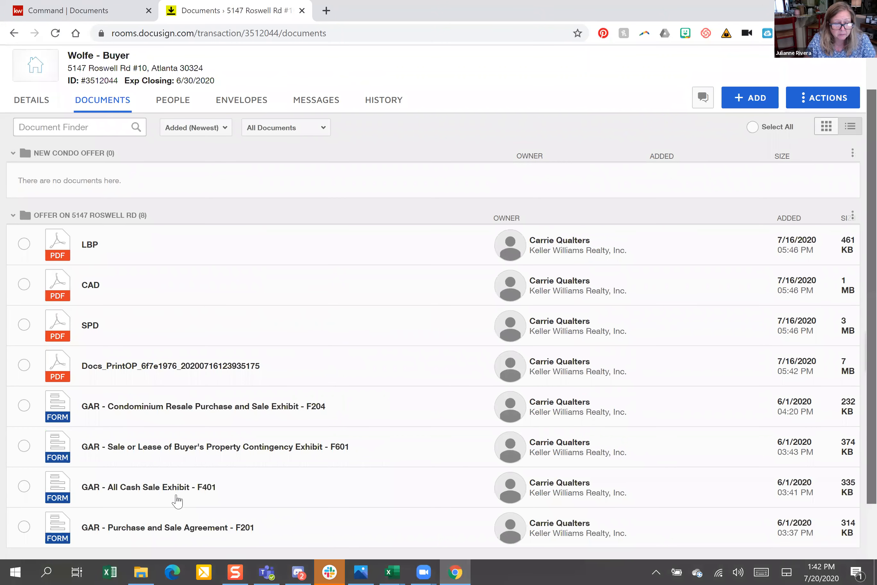
pyautogui.moveTo(287, 524); pyautogui.dragTo(188, 504)
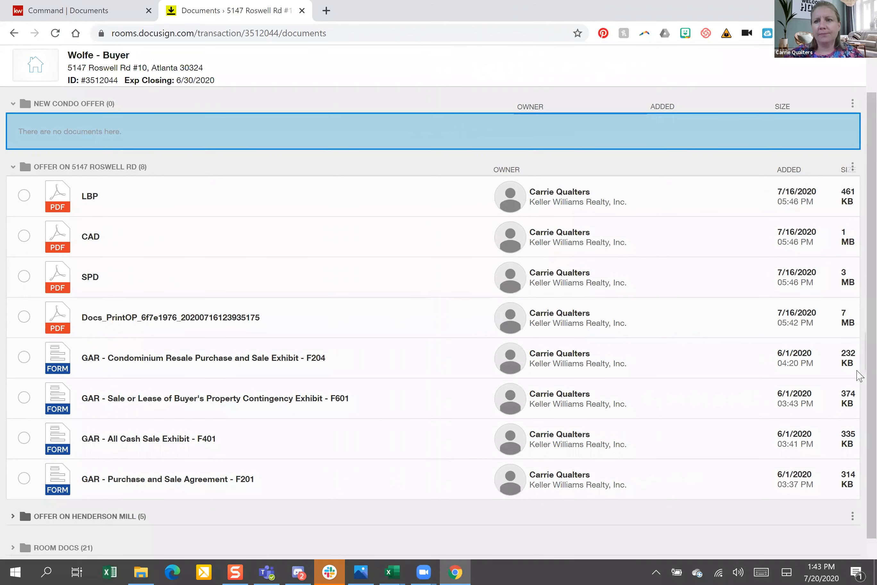
# Drag the F204 condominium exhibit onto the New Condo Offer folder
pyautogui.scroll(-1, 13, 513)
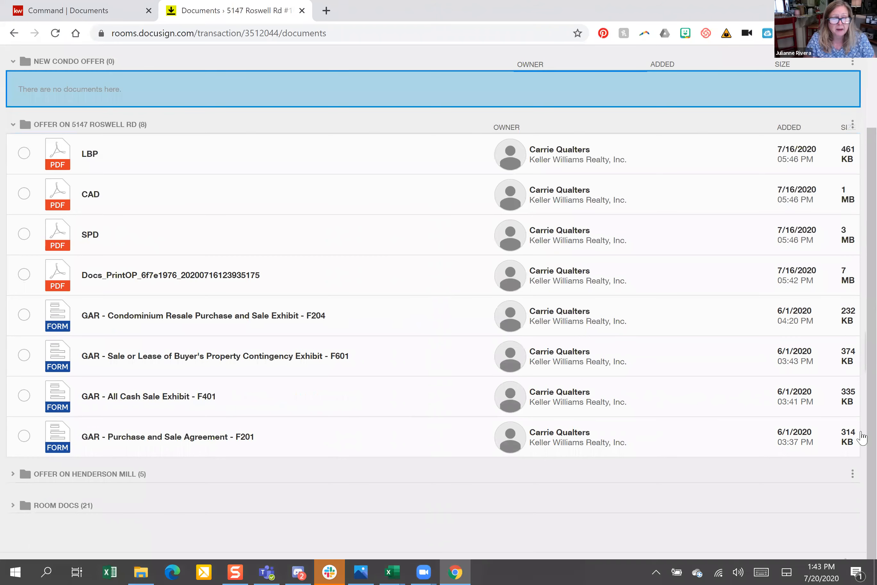
pyautogui.scroll(2, 861, 438)
pyautogui.scroll(-2, 13, 507)
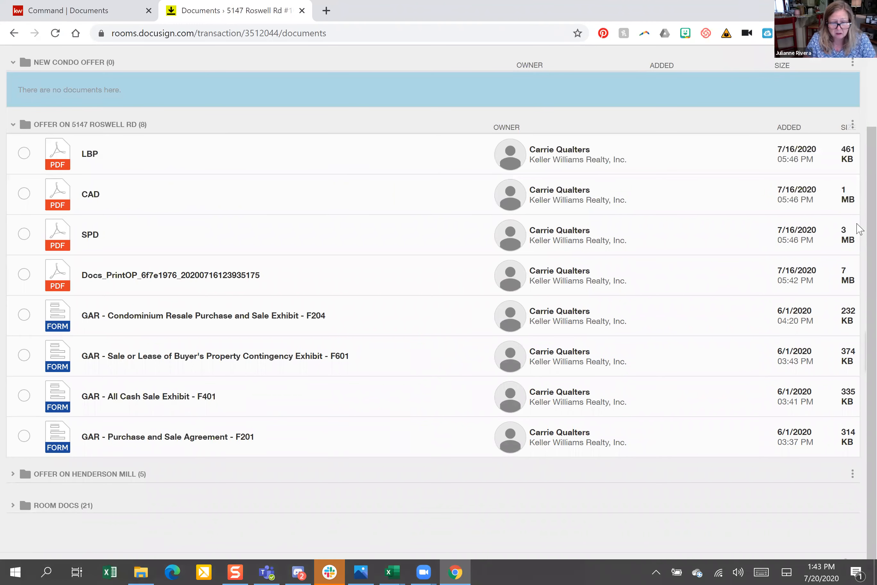
pyautogui.scroll(1, 861, 473)
pyautogui.scroll(-1, 17, 535)
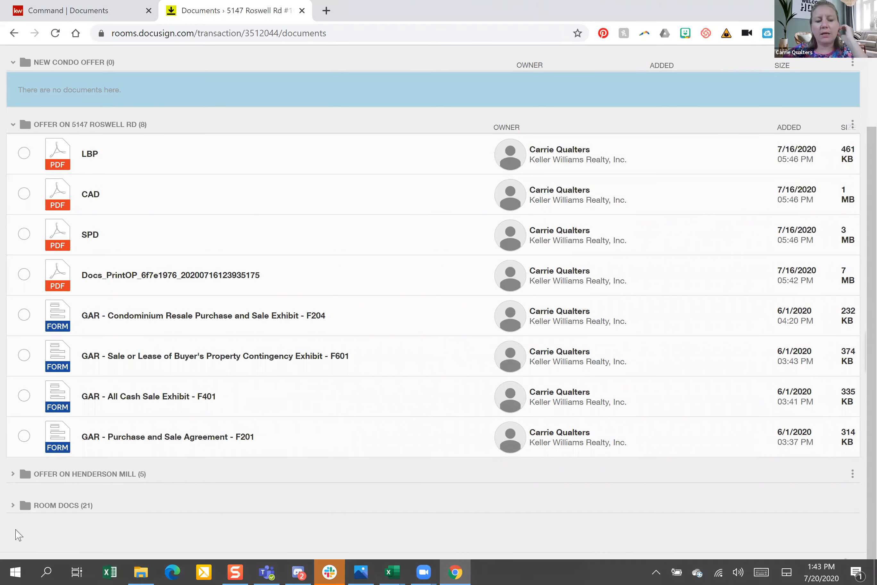
pyautogui.scroll(2, 28, 563)
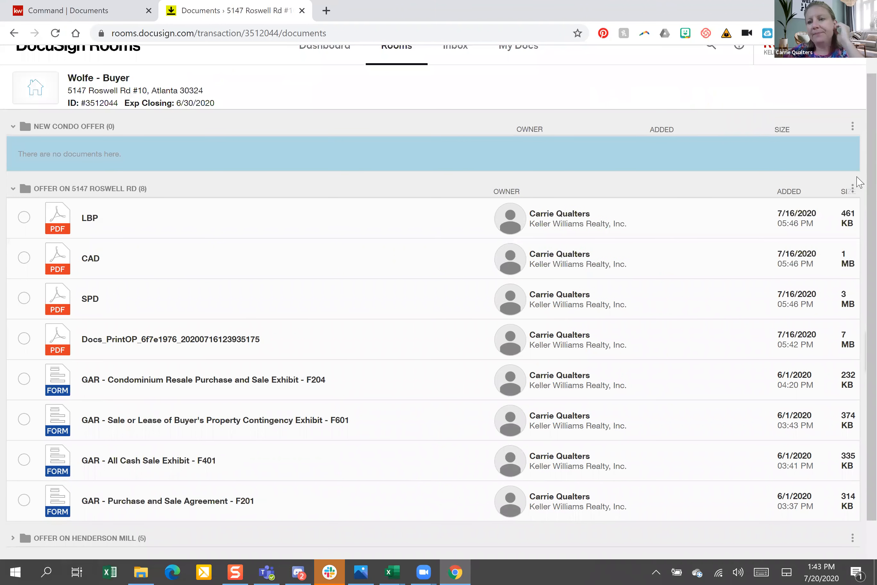
pyautogui.scroll(-2, 13, 512)
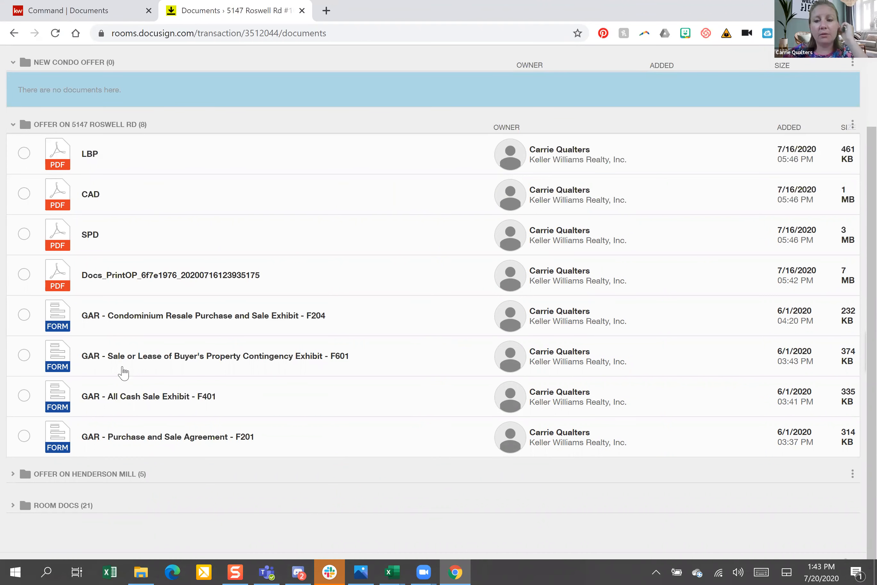
pyautogui.scroll(2, 123, 373)
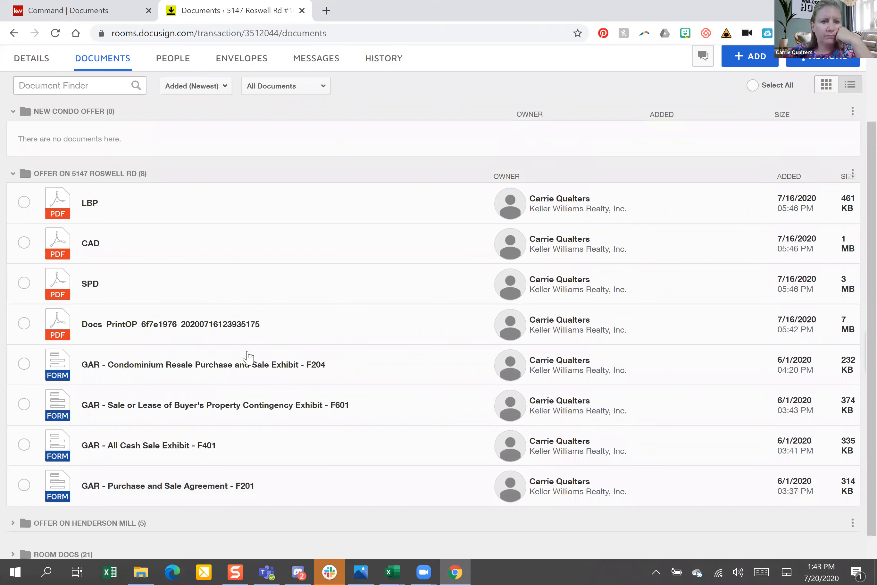
pyautogui.moveTo(249, 368); pyautogui.dragTo(65, 96)
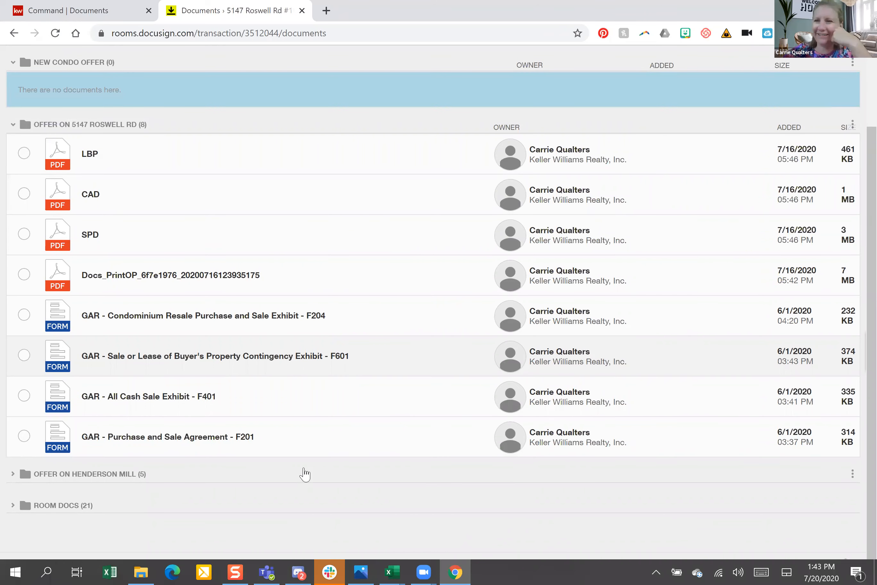
pyautogui.scroll(2, 303, 471)
pyautogui.scroll(1, 30, 529)
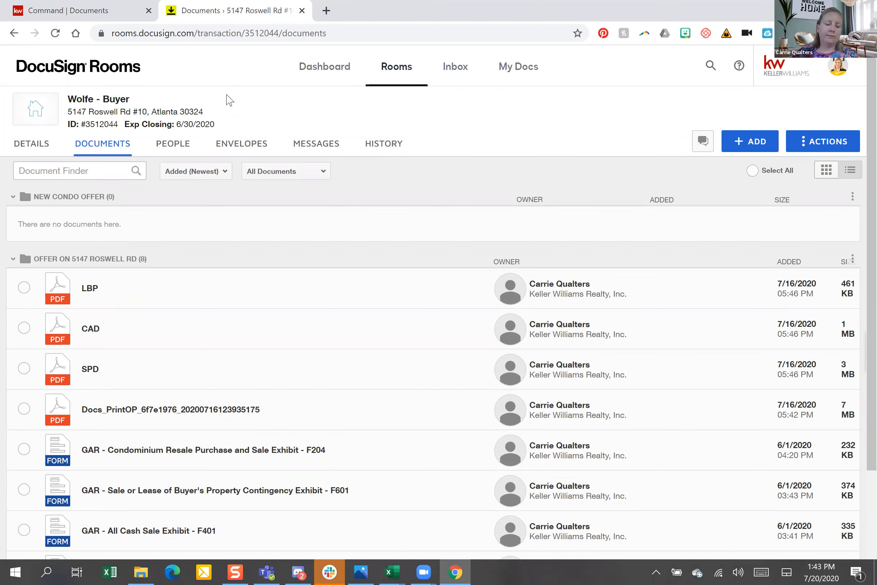
pyautogui.scroll(-3, 230, 101)
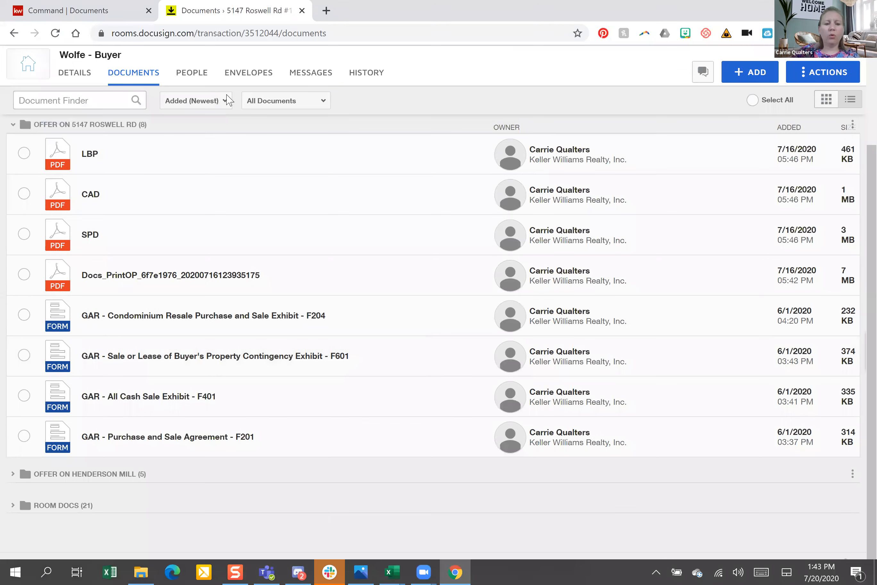
pyautogui.scroll(1, 228, 101)
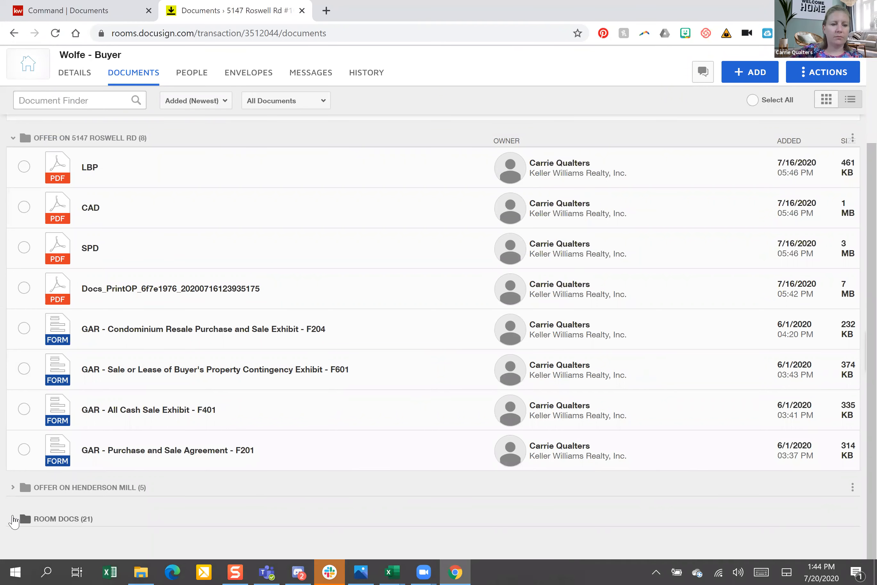
# Expand Room Docs to review its files, then return to the KW Command documents tab
pyautogui.click(13, 518)
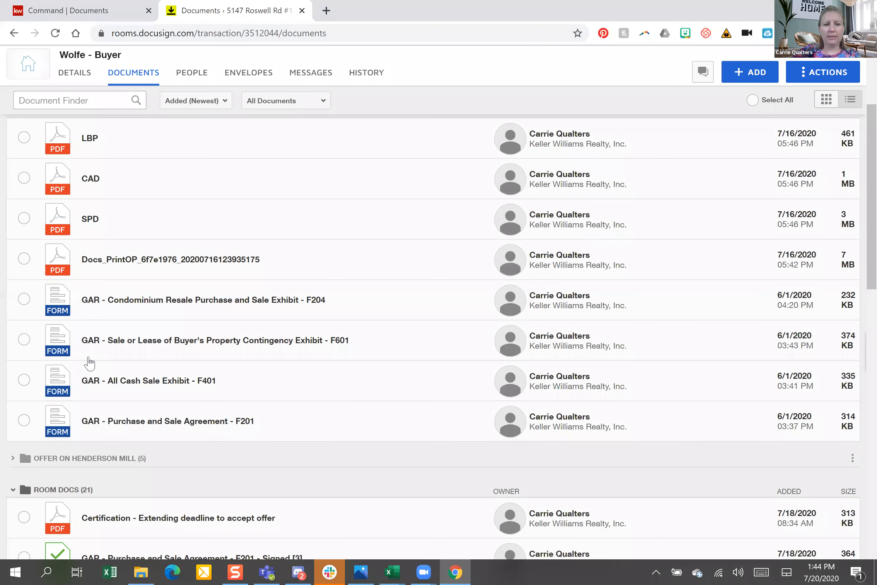
pyautogui.scroll(-10, 89, 363)
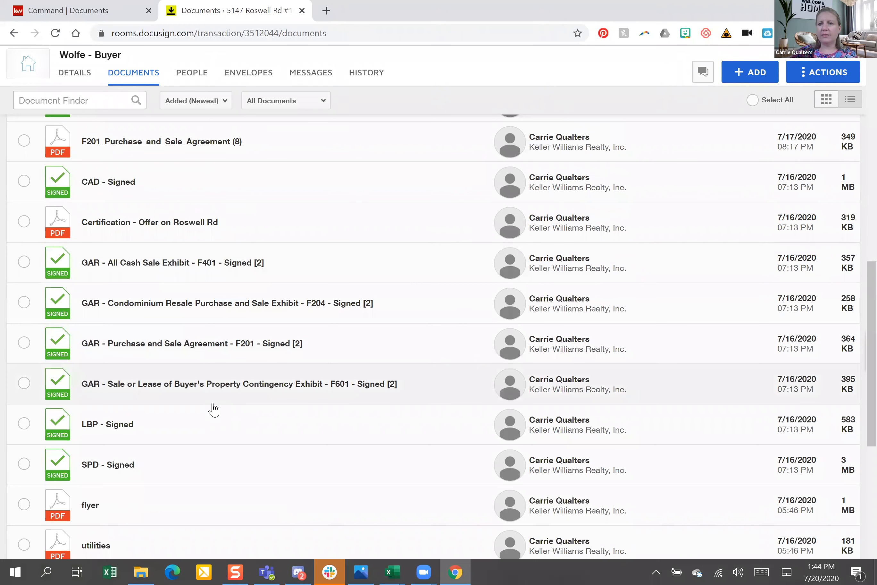
pyautogui.scroll(10, 213, 409)
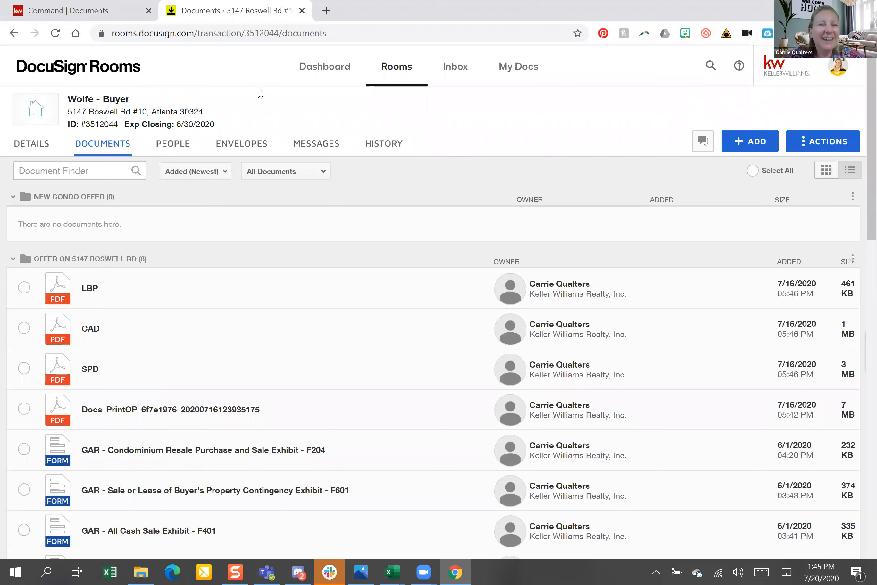
pyautogui.hotkey('ctrl', 'shift', 'Tab')
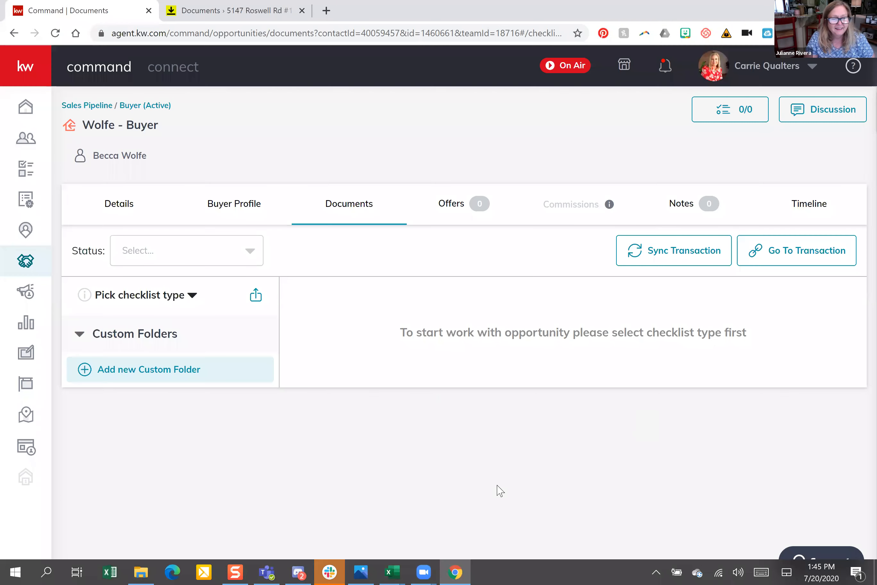